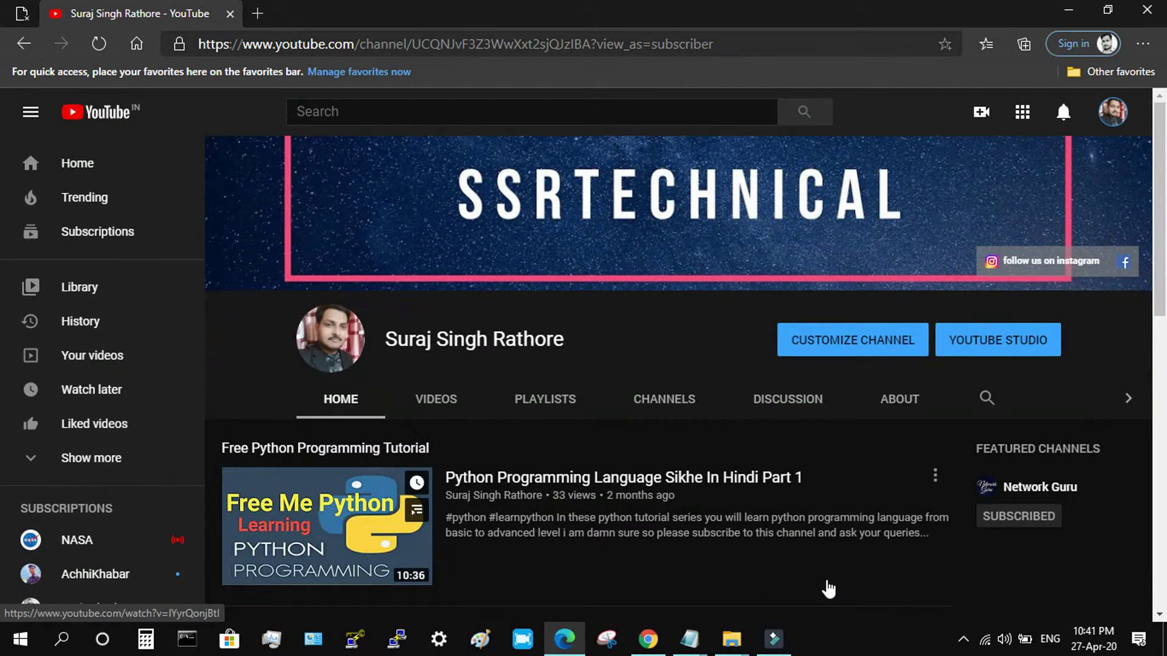
pyautogui.click(963, 639)
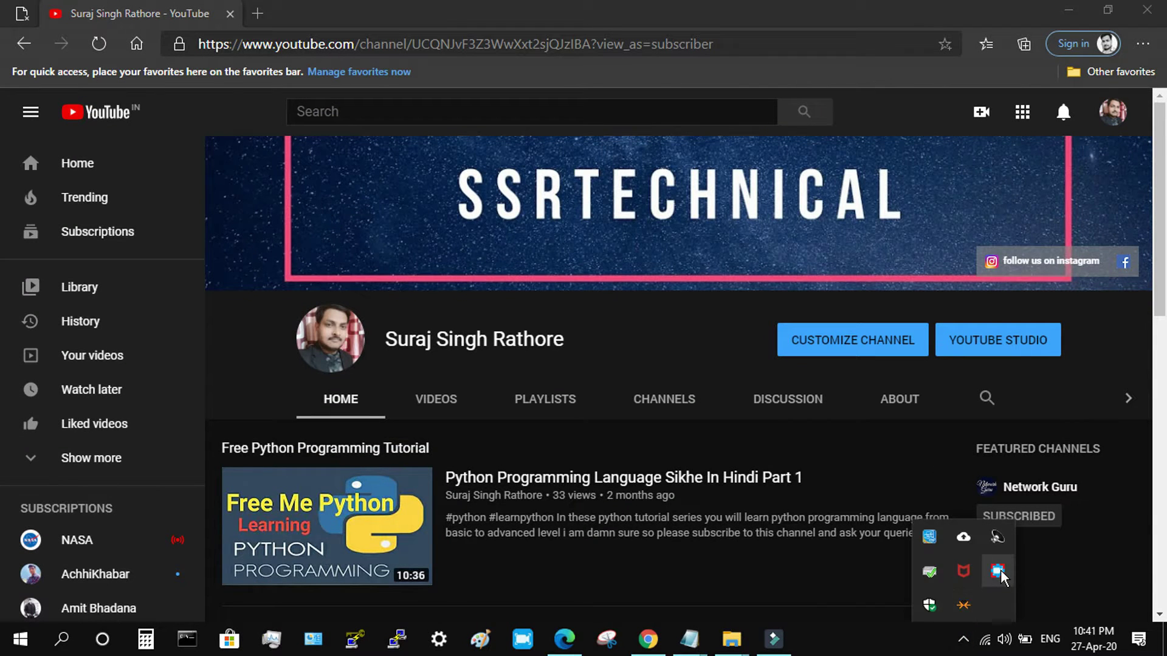
pyautogui.rightClick(999, 570)
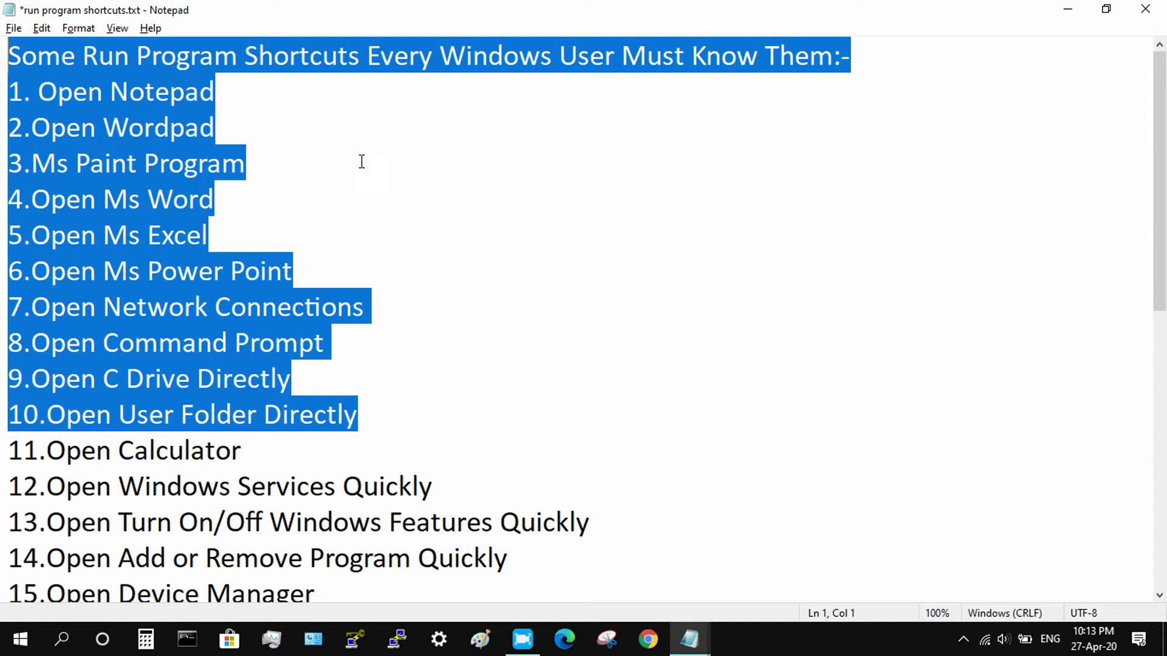
# Highlight the "11.Open Calculator" line in the shortcuts list and launch Calculator from the desktop with the Run command calc
pyautogui.scroll(-2, 436, 360)
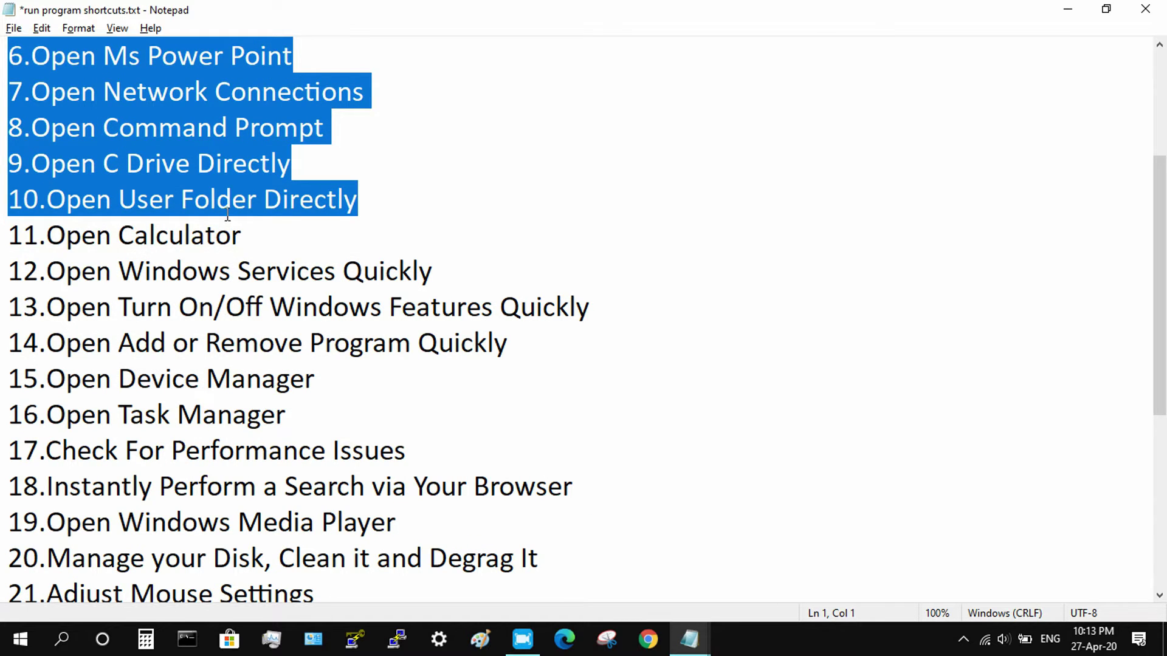
pyautogui.moveTo(277, 242); pyautogui.dragTo(3, 232)
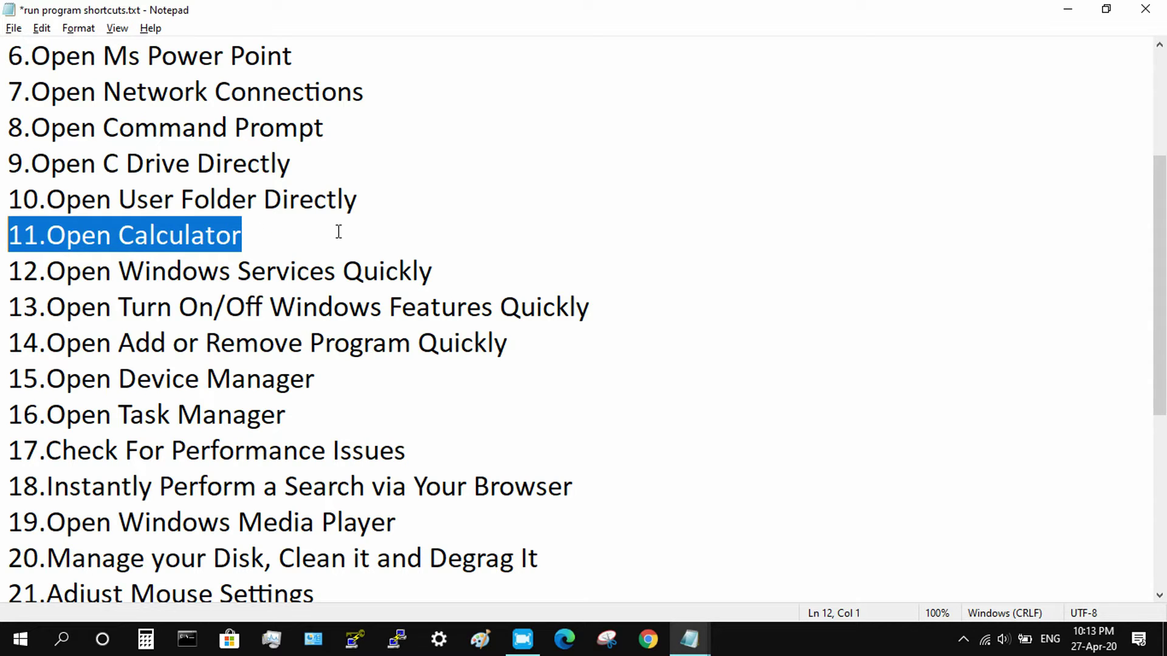
pyautogui.press('super+d')
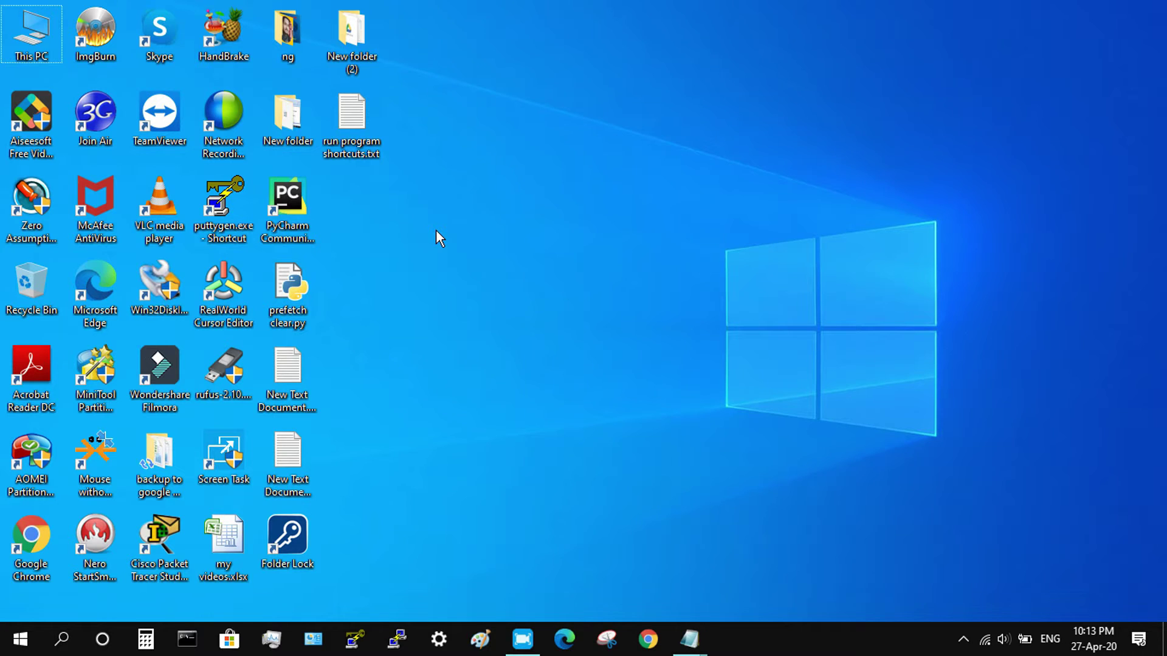
pyautogui.press('super+r')
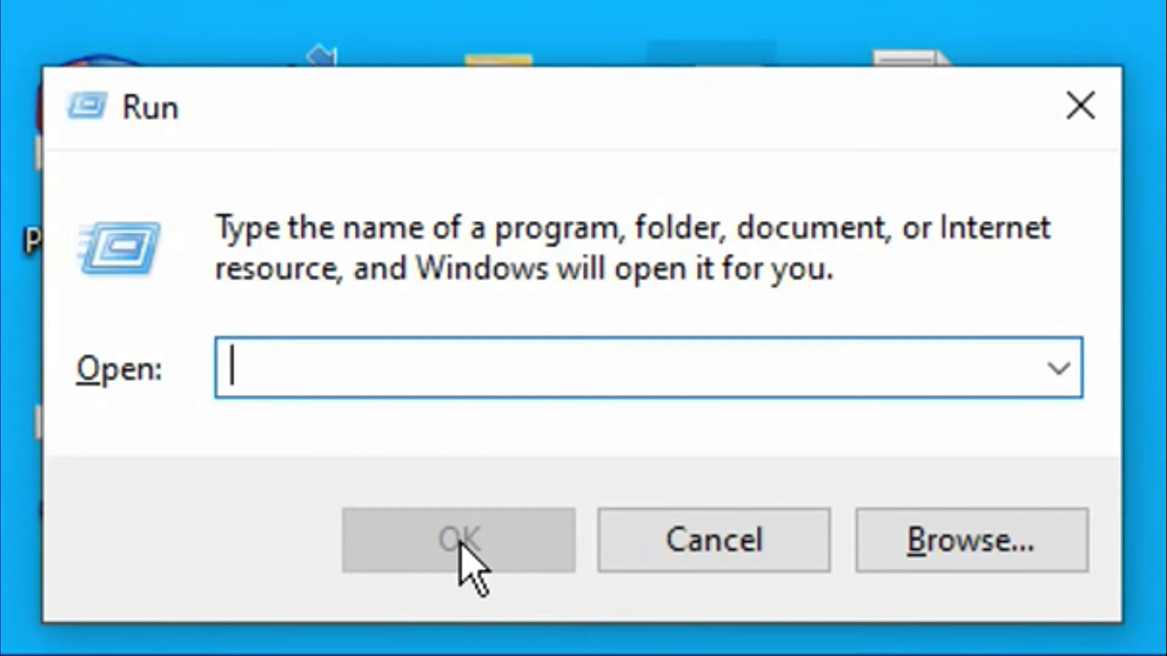
pyautogui.write('calc')
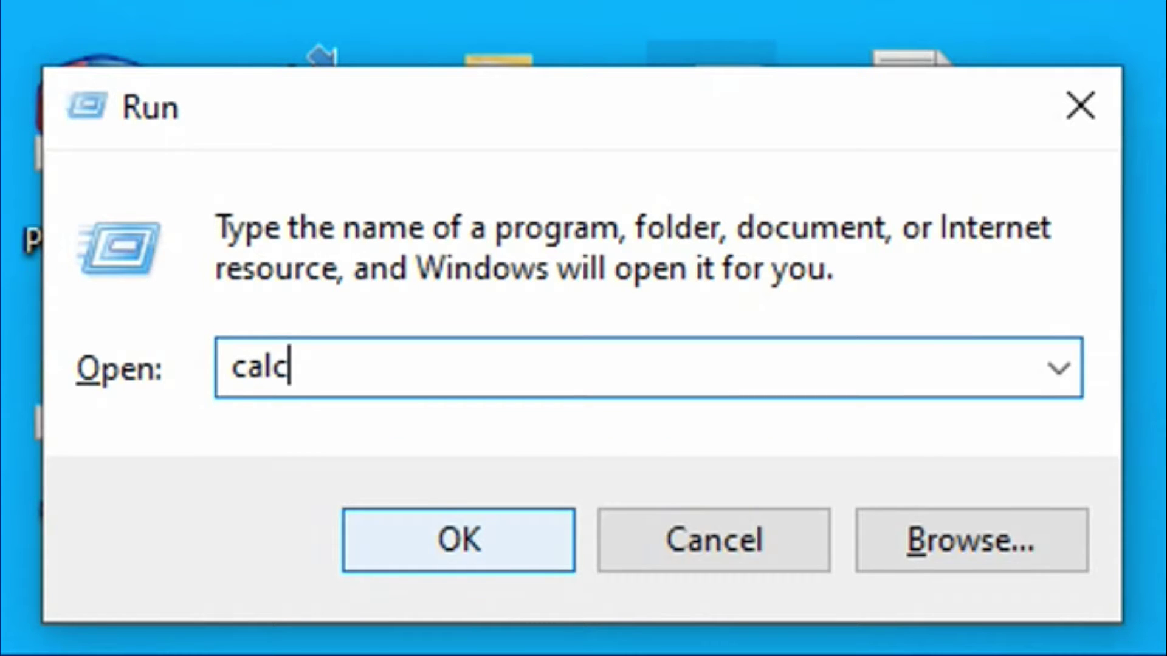
pyautogui.click(427, 532)
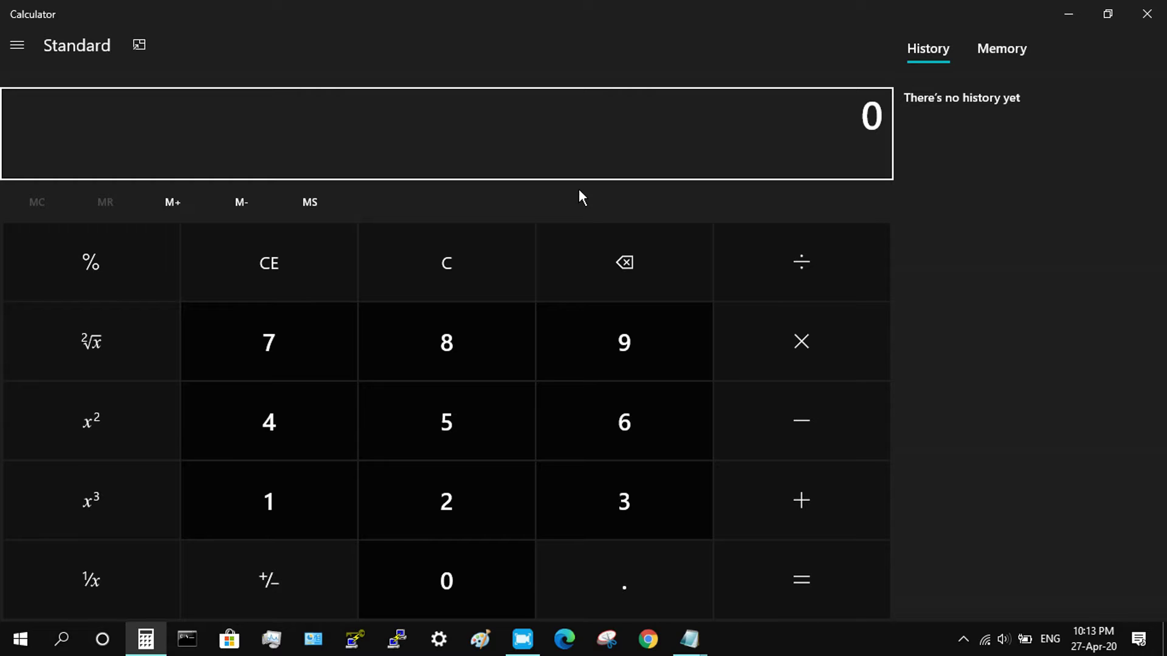
# Close Calculator and highlight the "12.Open Windows Services Quickly" line in run program shortcuts.txt
pyautogui.click(1146, 13)
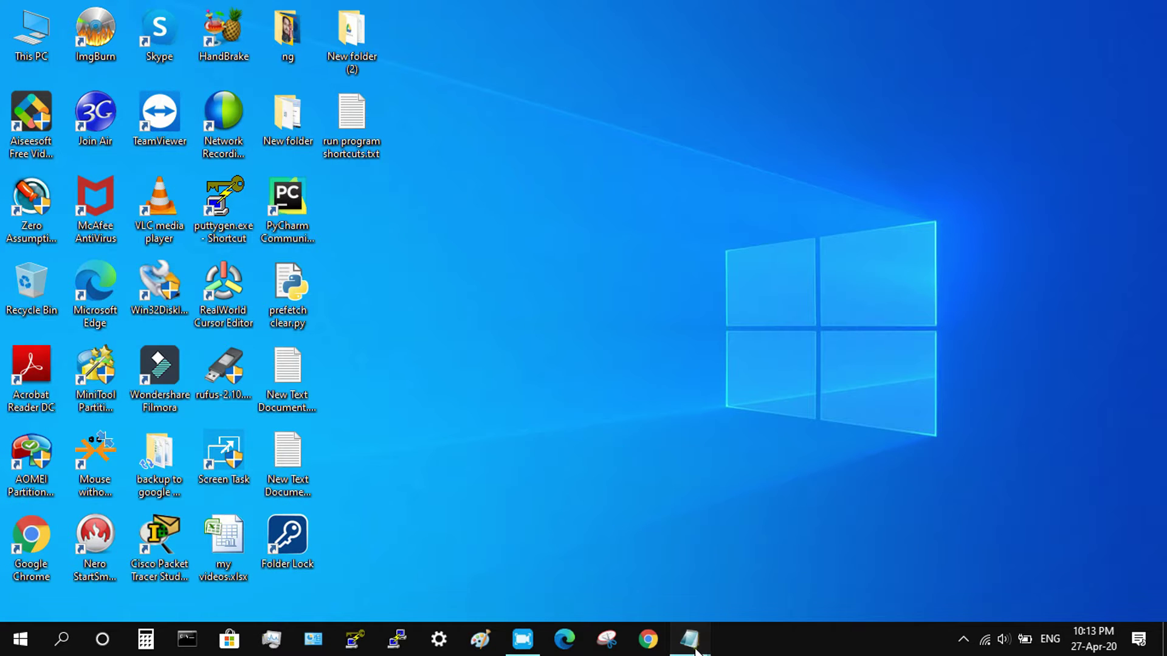
pyautogui.moveTo(689, 639)
pyautogui.click(767, 558)
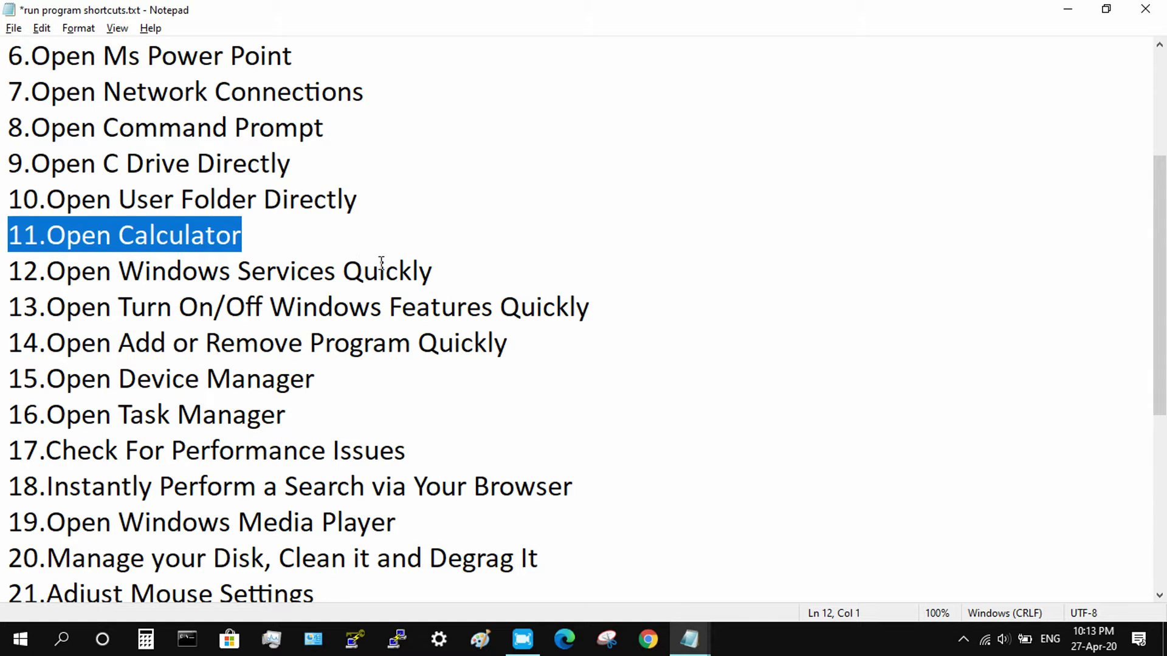
pyautogui.click(3, 305)
pyautogui.moveTo(456, 272); pyautogui.dragTo(3, 272)
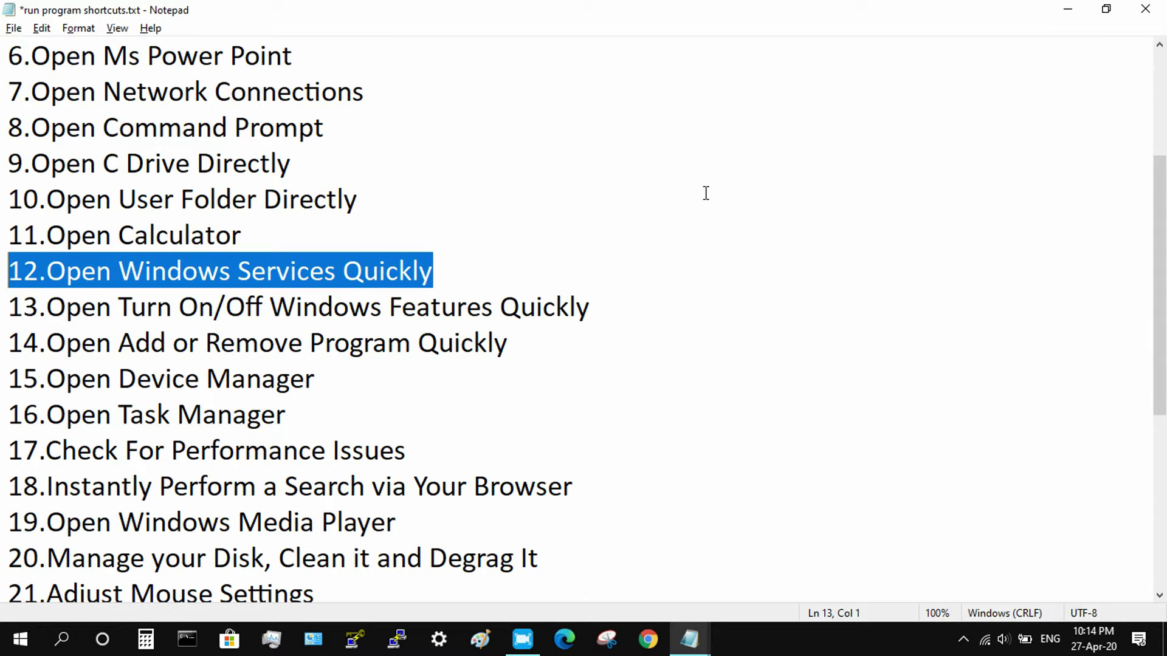
# Minimize the shortcuts list and open the Windows Services console with the Run command services.msc
pyautogui.click(1068, 9)
pyautogui.press('super+r')
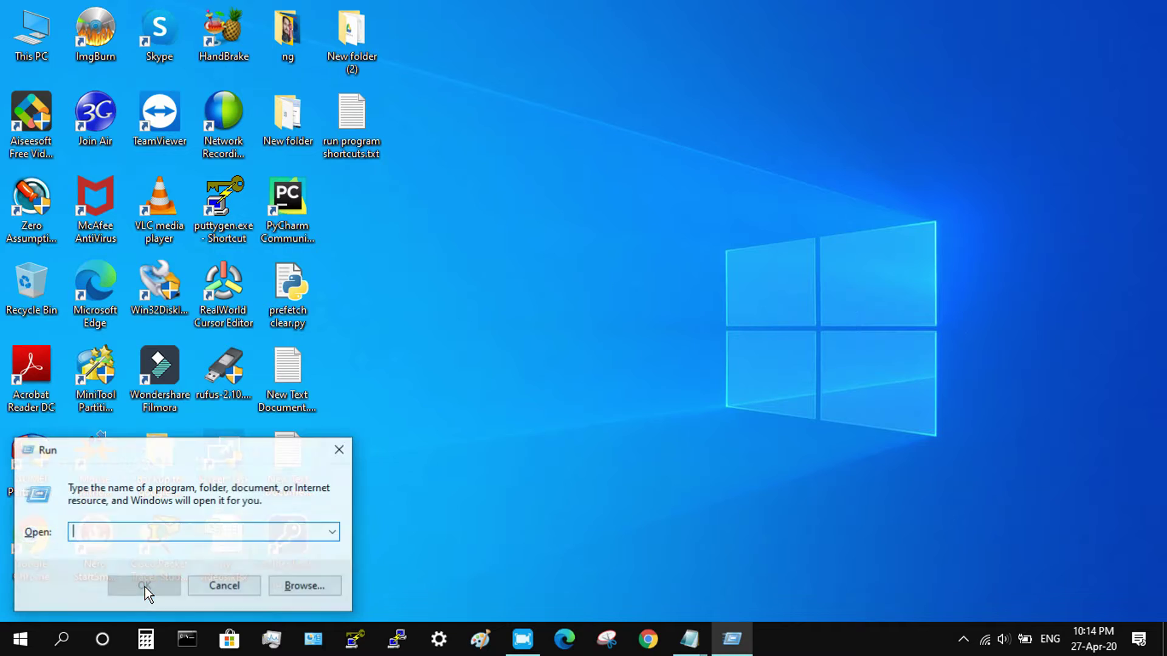
pyautogui.write('ser')
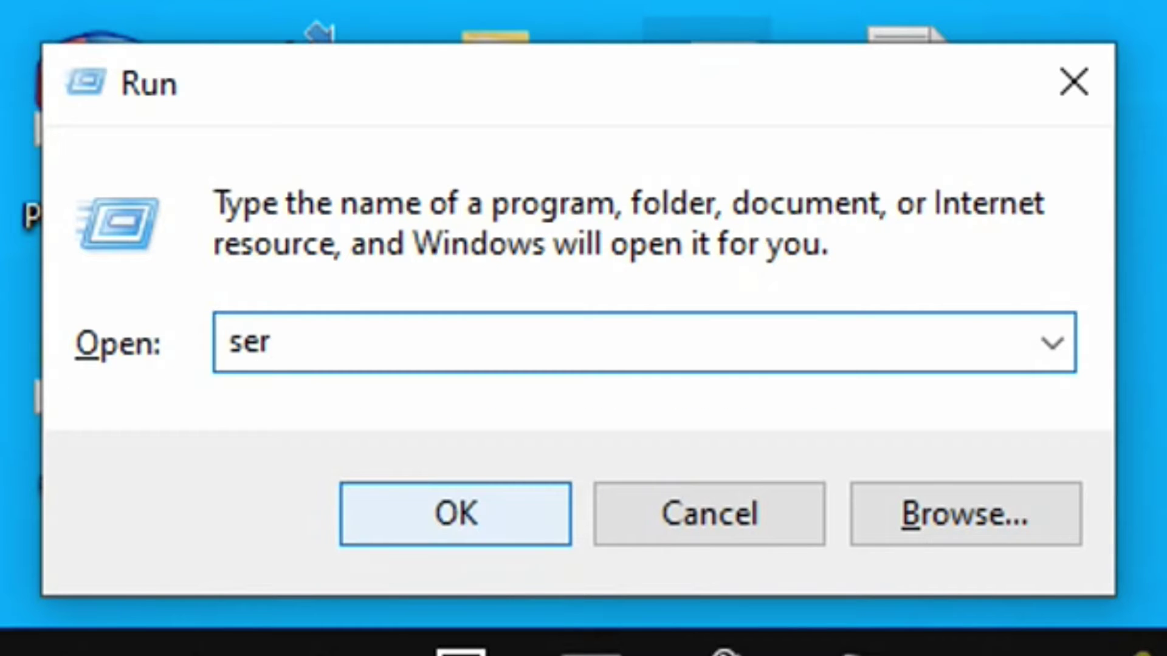
pyautogui.write('vices.msc')
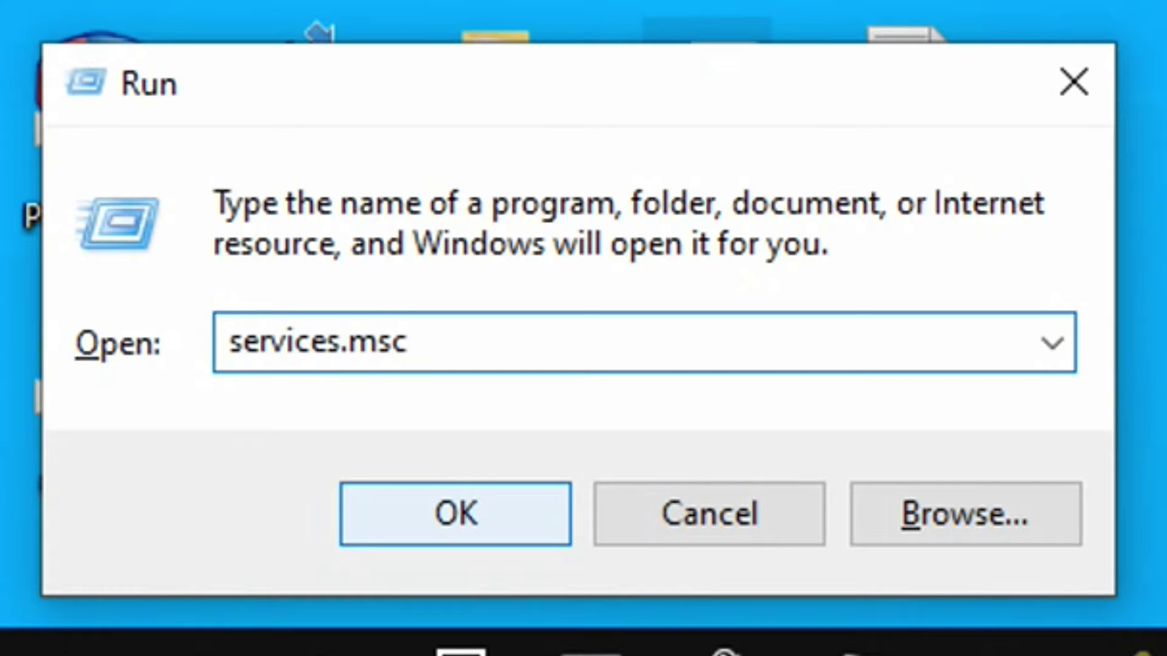
pyautogui.press('Return')
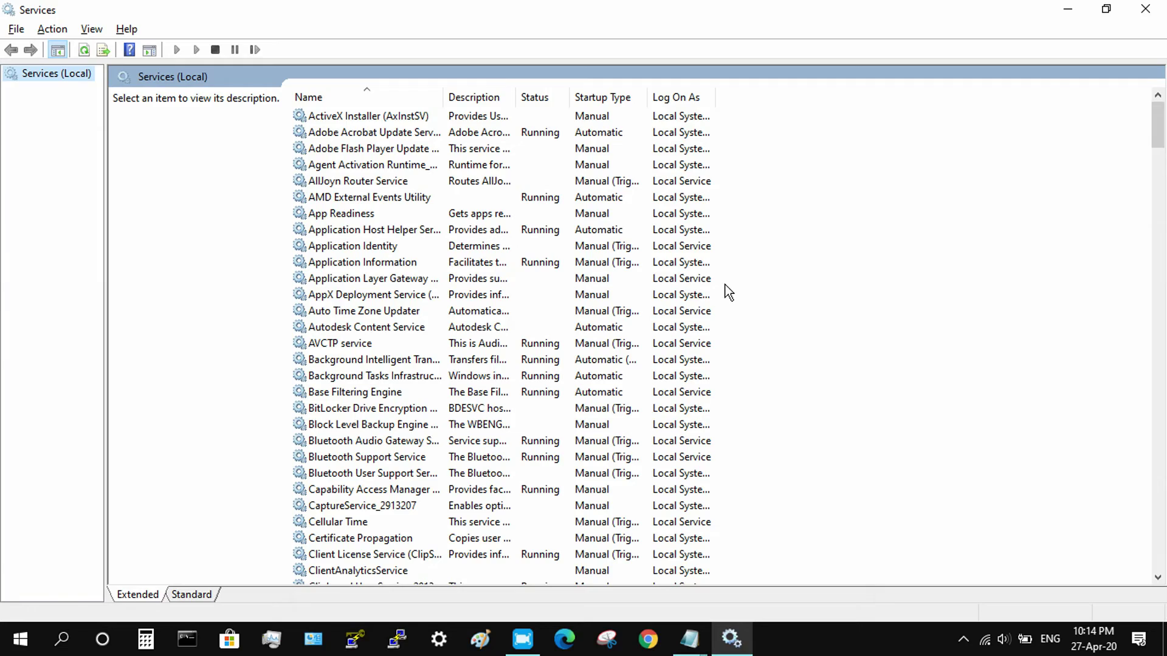
# Look through the list of local services down to the Windows entries and back up
pyautogui.scroll(-20, 411, 303)
pyautogui.scroll(-20, 410, 301)
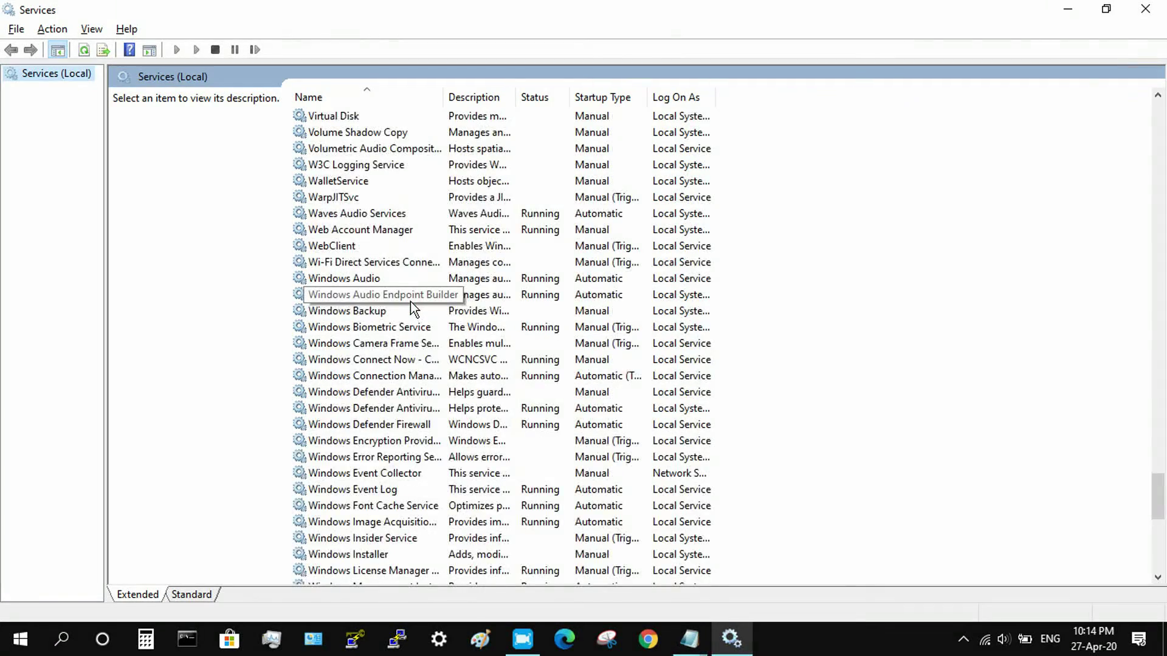
pyautogui.scroll(20, 410, 302)
# Return to run program shortcuts.txt and highlight the "13.Open Turn On/Off Windows Features Quickly" line
pyautogui.moveTo(706, 647)
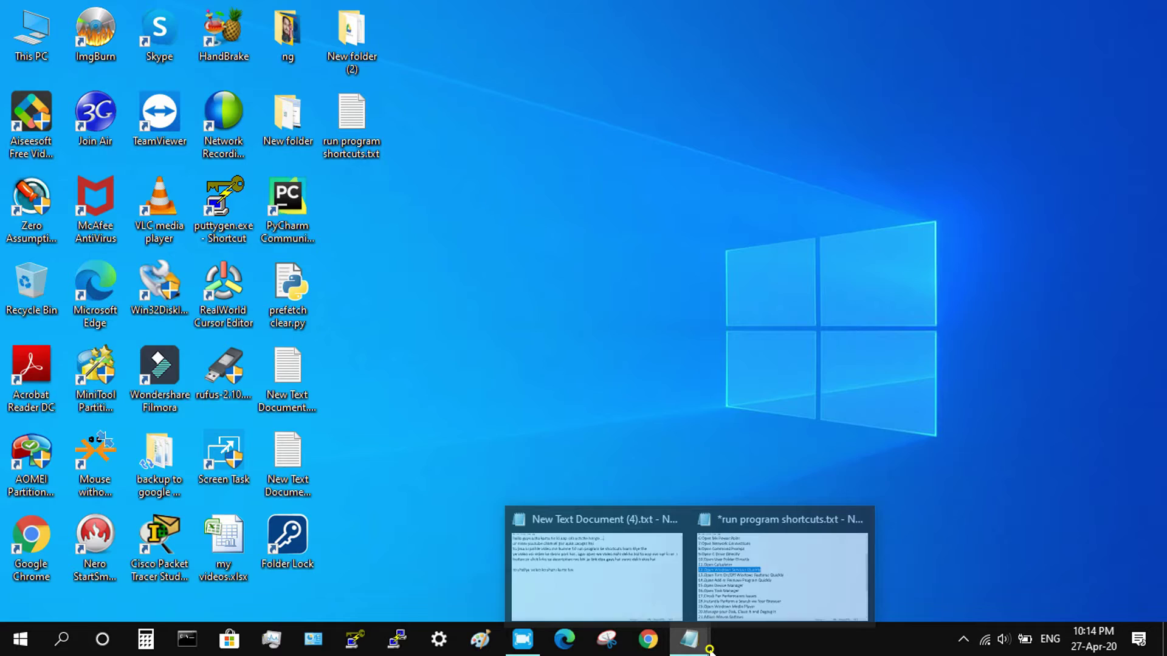
pyautogui.click(755, 549)
pyautogui.moveTo(617, 307); pyautogui.dragTo(3, 311)
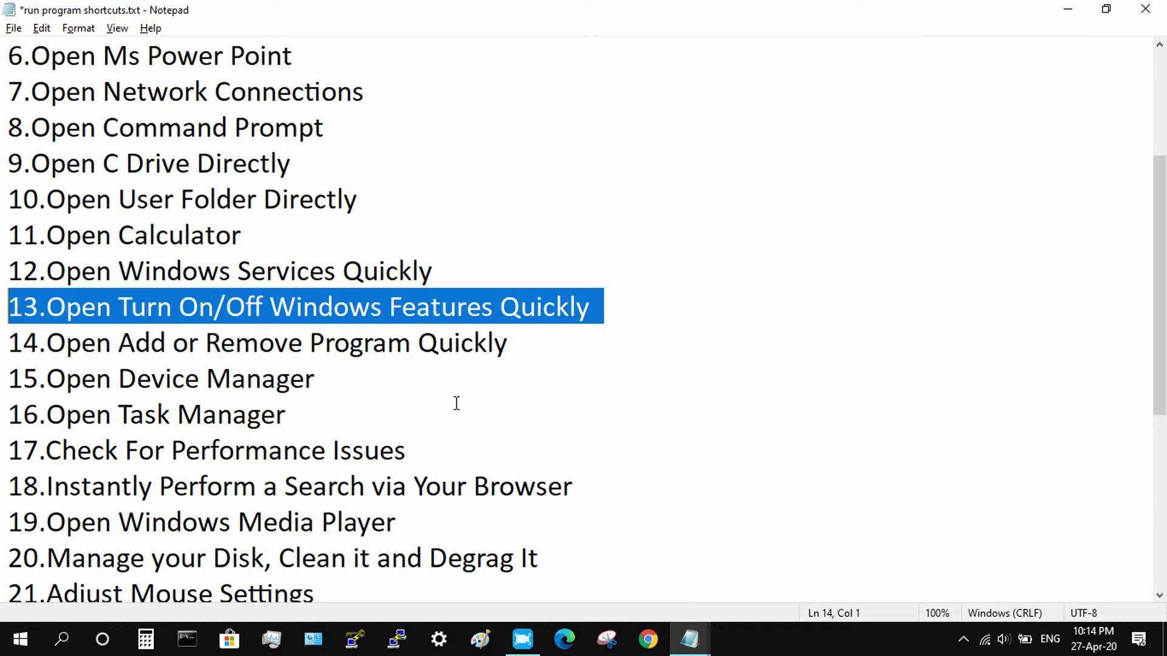
# Show the desktop and open the Windows Features dialog with the Run command optionalfeatures
pyautogui.press('super+d')
pyautogui.press('super+r')
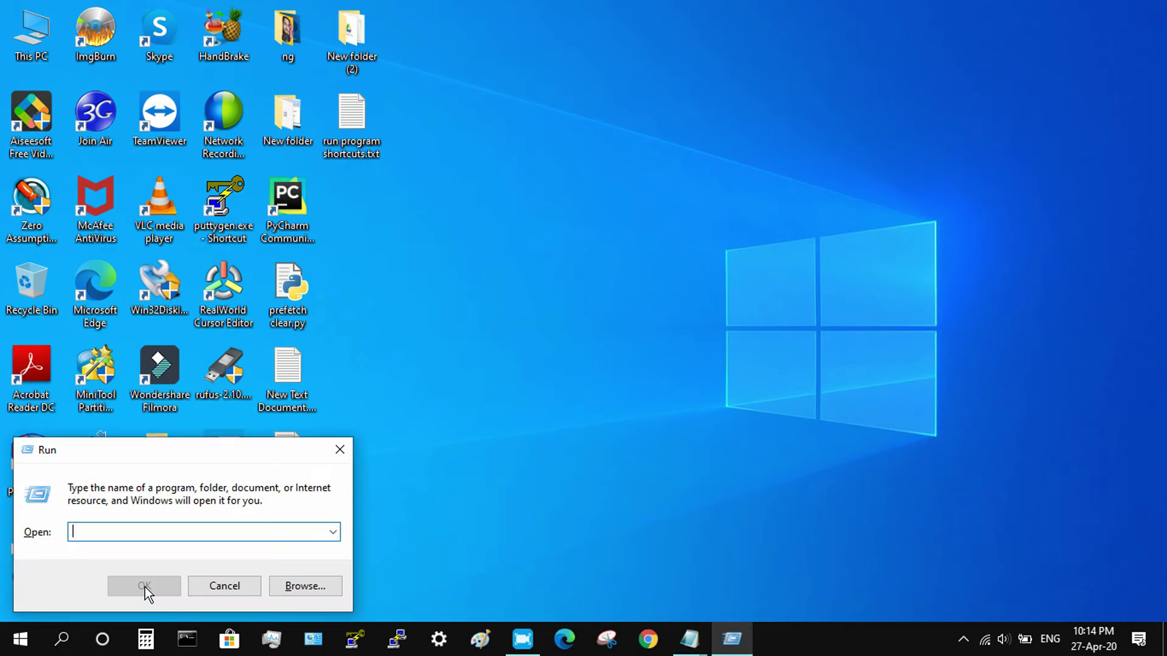
pyautogui.write('opt')
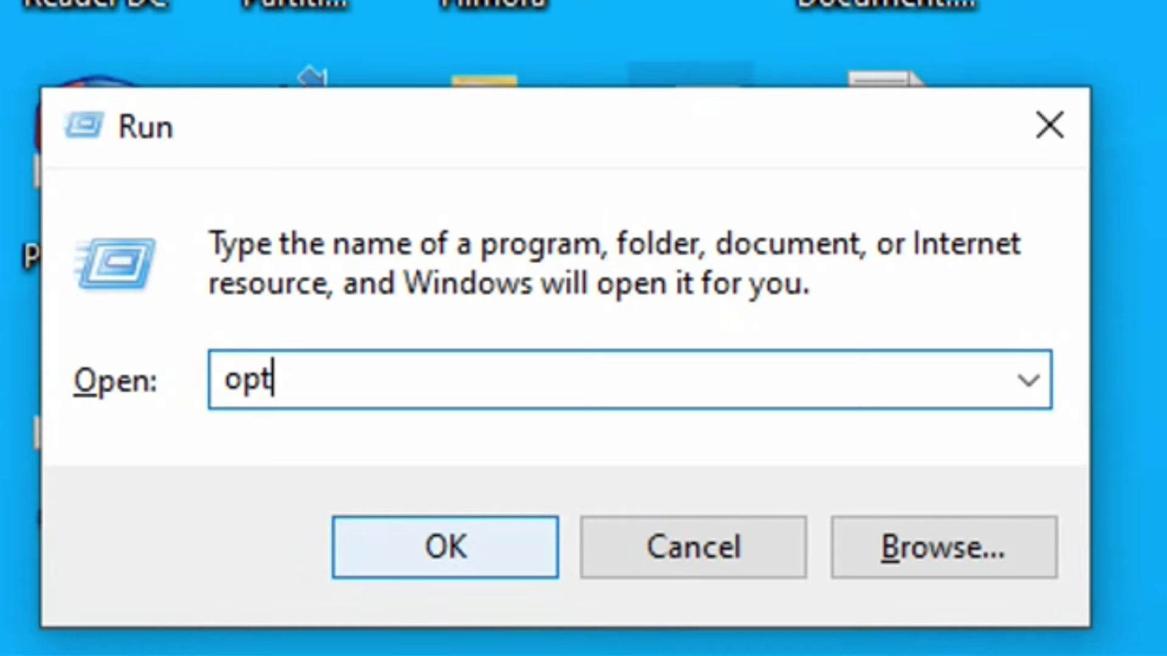
pyautogui.write('iona')
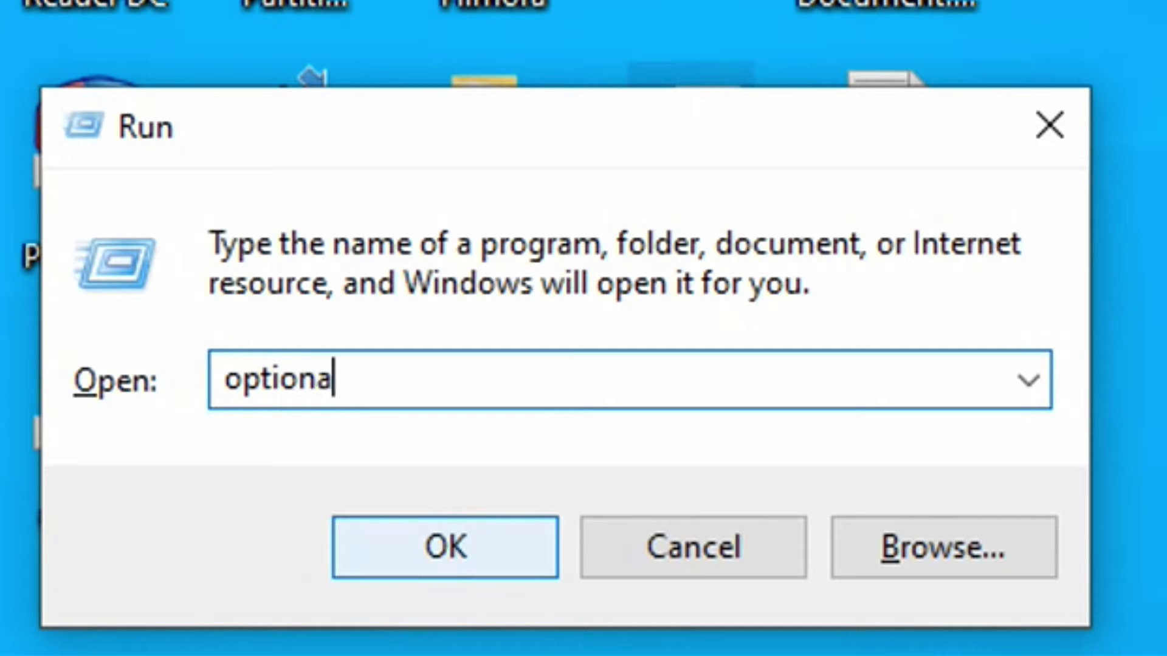
pyautogui.write('lfeat')
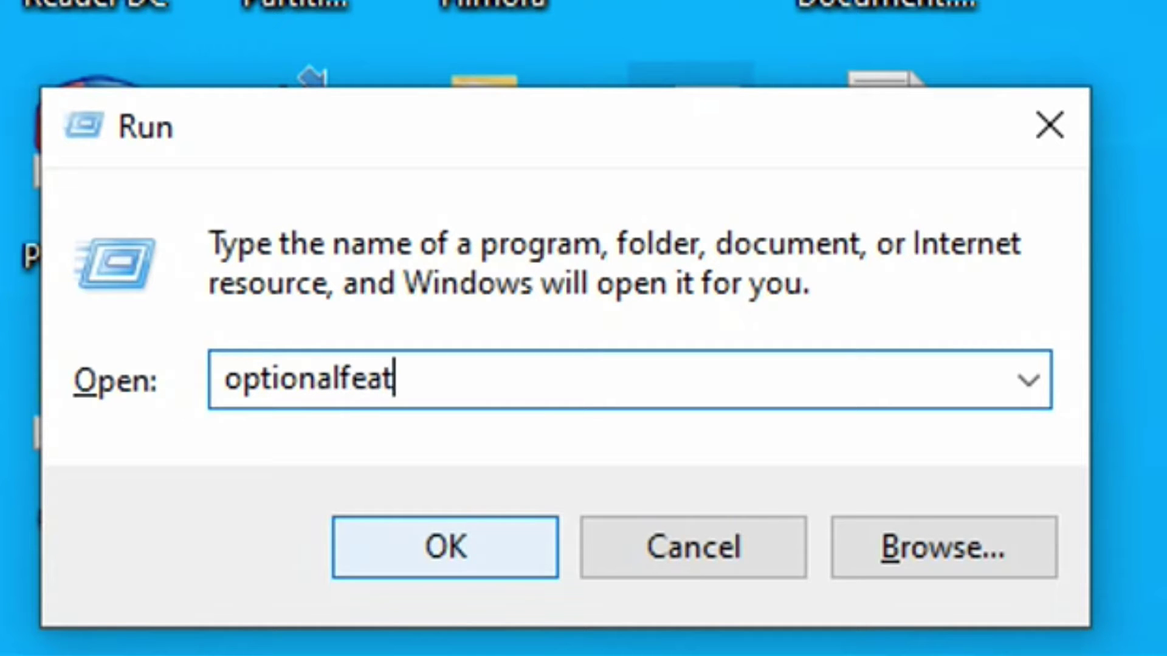
pyautogui.write('ures')
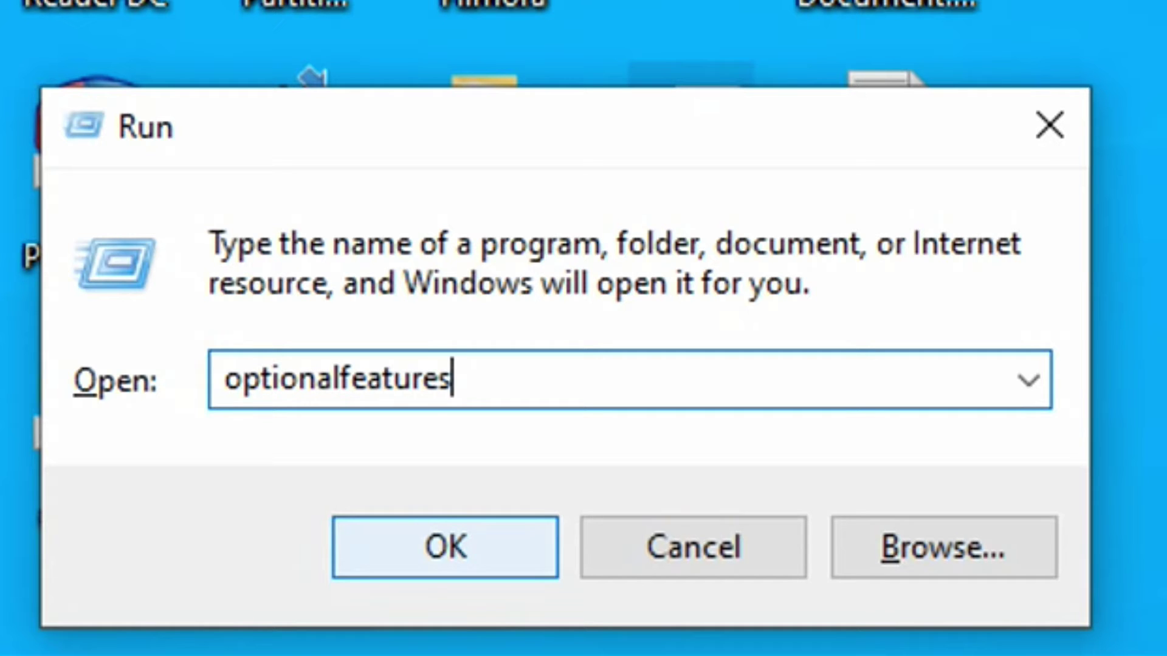
pyautogui.press('Return')
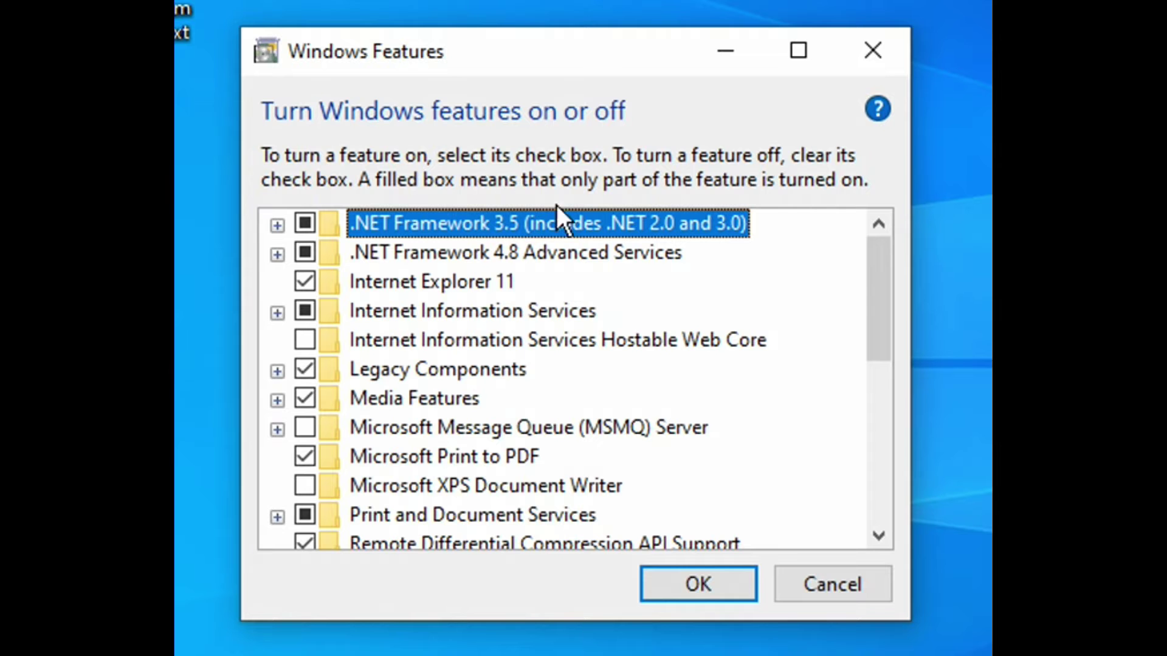
# Look over the list of Windows features and dismiss the dialog without applying any change
pyautogui.moveTo(884, 279); pyautogui.dragTo(874, 217)
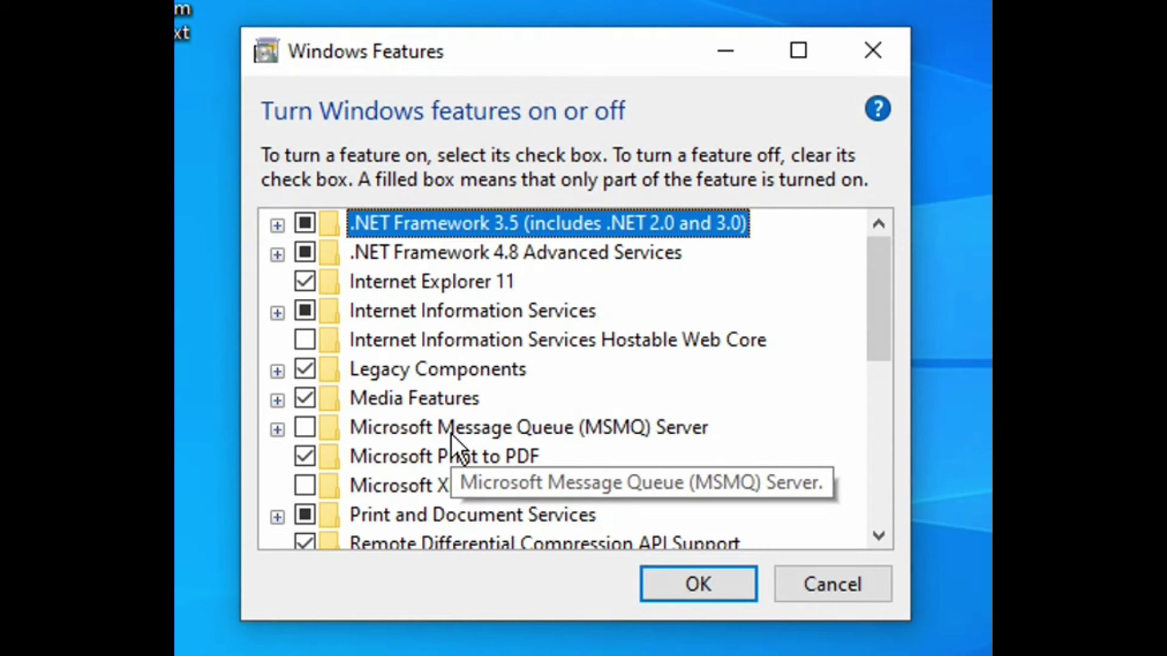
pyautogui.moveTo(884, 296); pyautogui.dragTo(869, 250)
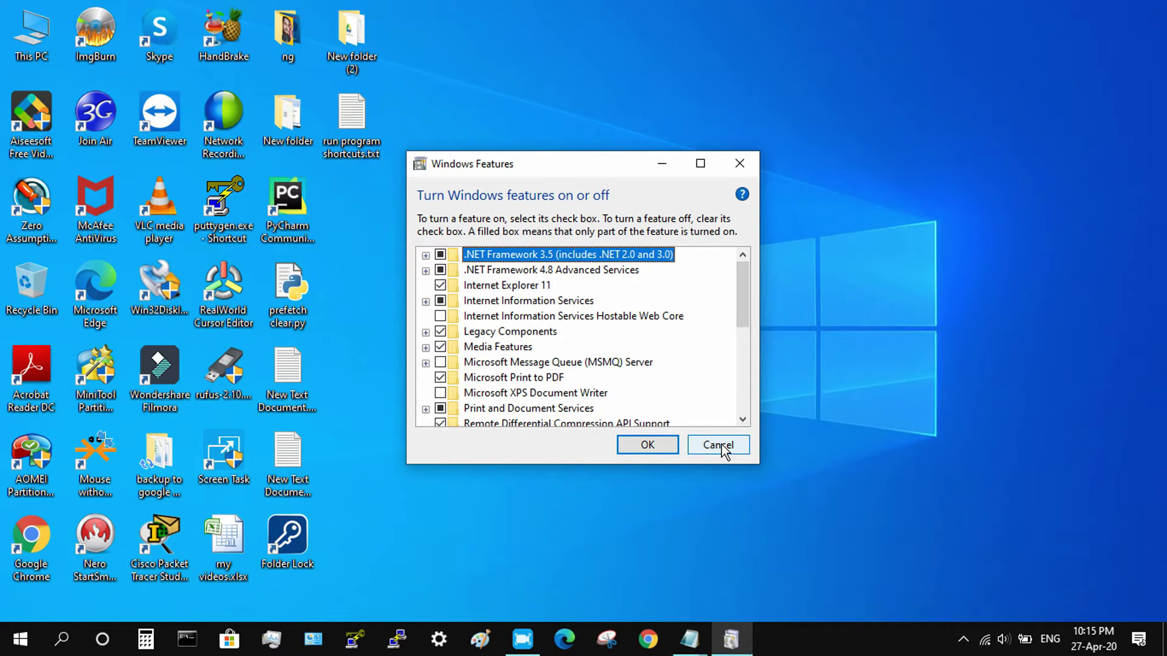
pyautogui.click(719, 445)
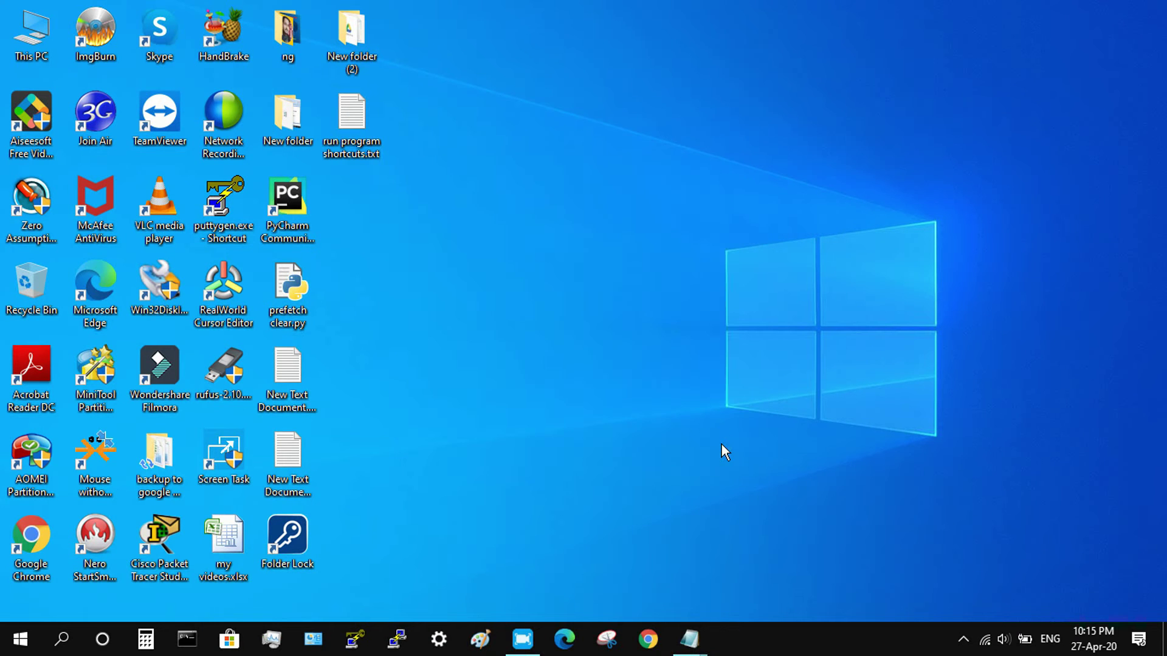
# Switch back to run program shortcuts.txt and highlight the "14.Open Add or Remove Program Quickly" line
pyautogui.moveTo(691, 638)
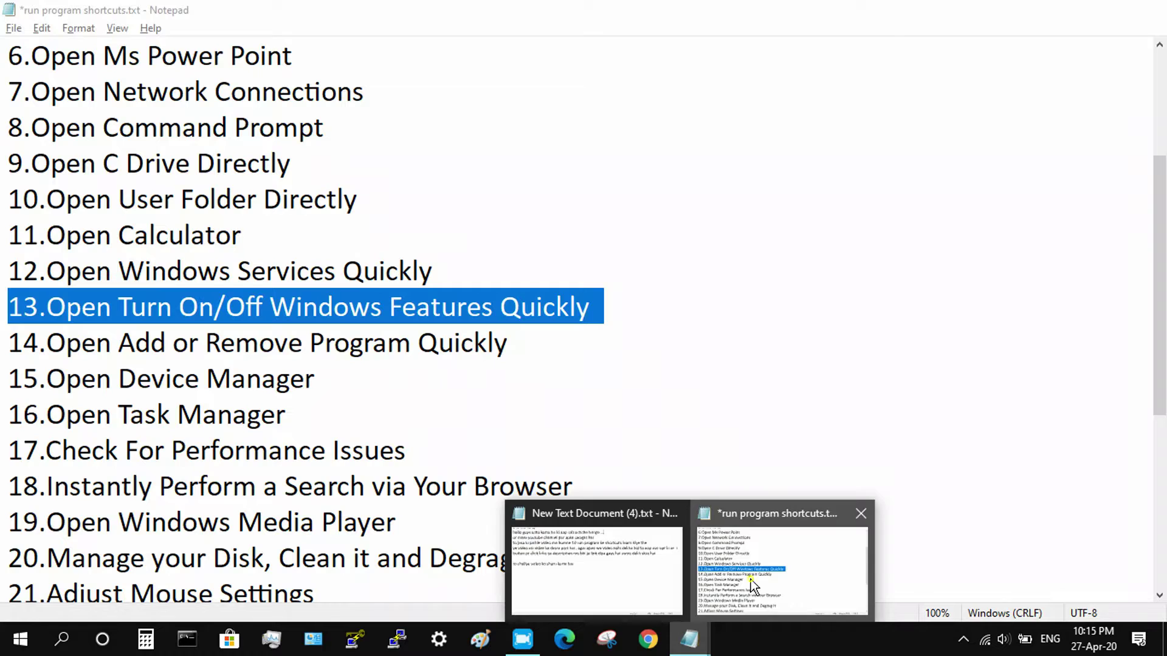
pyautogui.click(753, 584)
pyautogui.moveTo(540, 344); pyautogui.dragTo(5, 322)
pyautogui.click(560, 343)
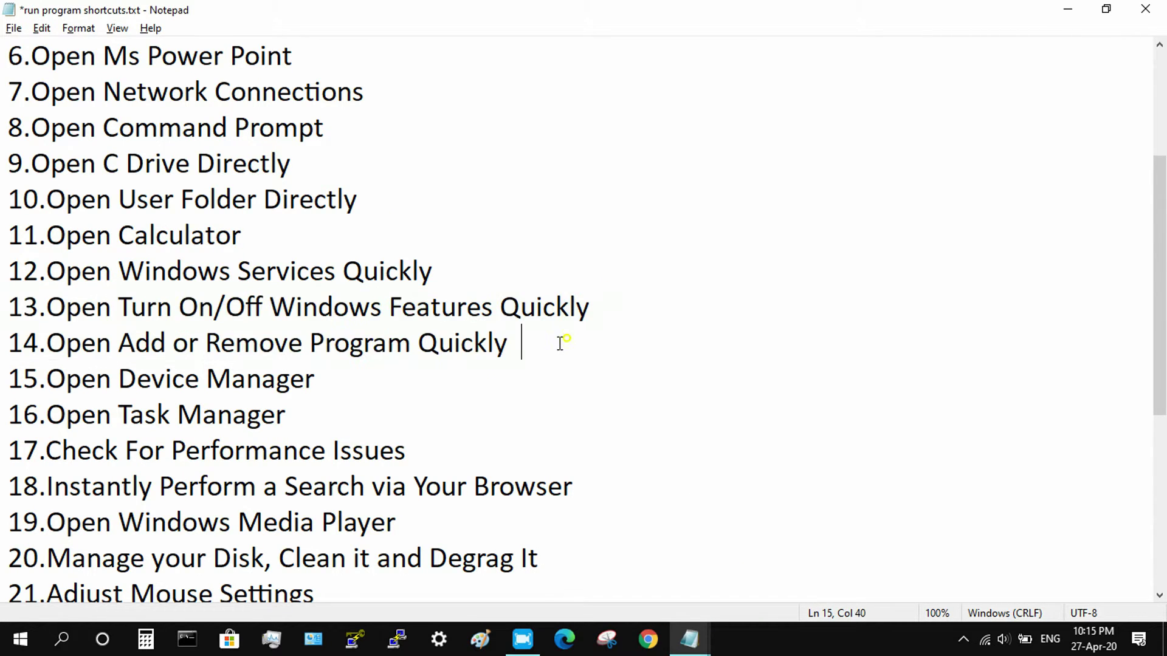
pyautogui.moveTo(540, 344); pyautogui.dragTo(6, 344)
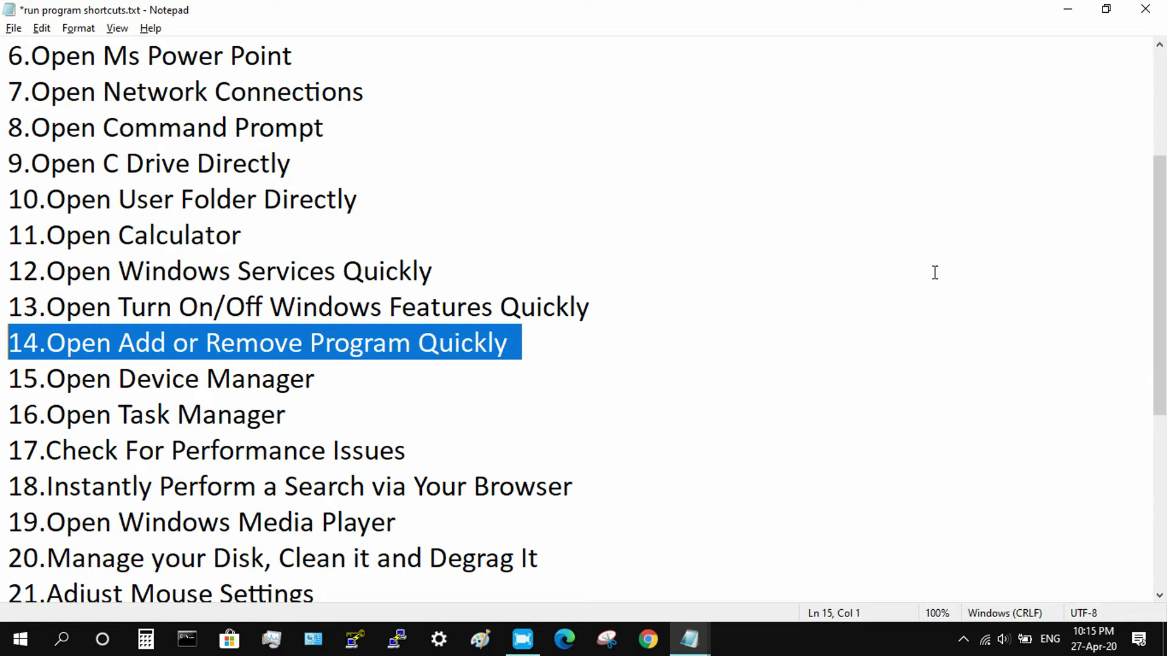
# Show the desktop and open Programs and Features with the Run command control.exe appwiz.cpl
pyautogui.click(1065, 10)
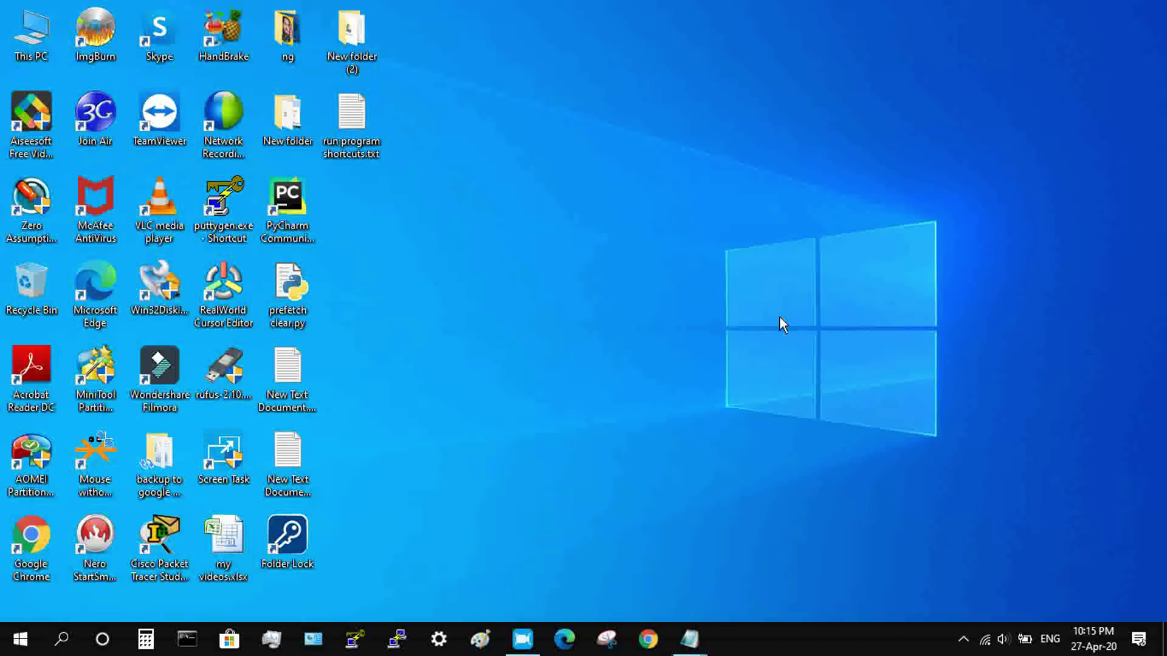
pyautogui.press('super+r')
pyautogui.write('cont')
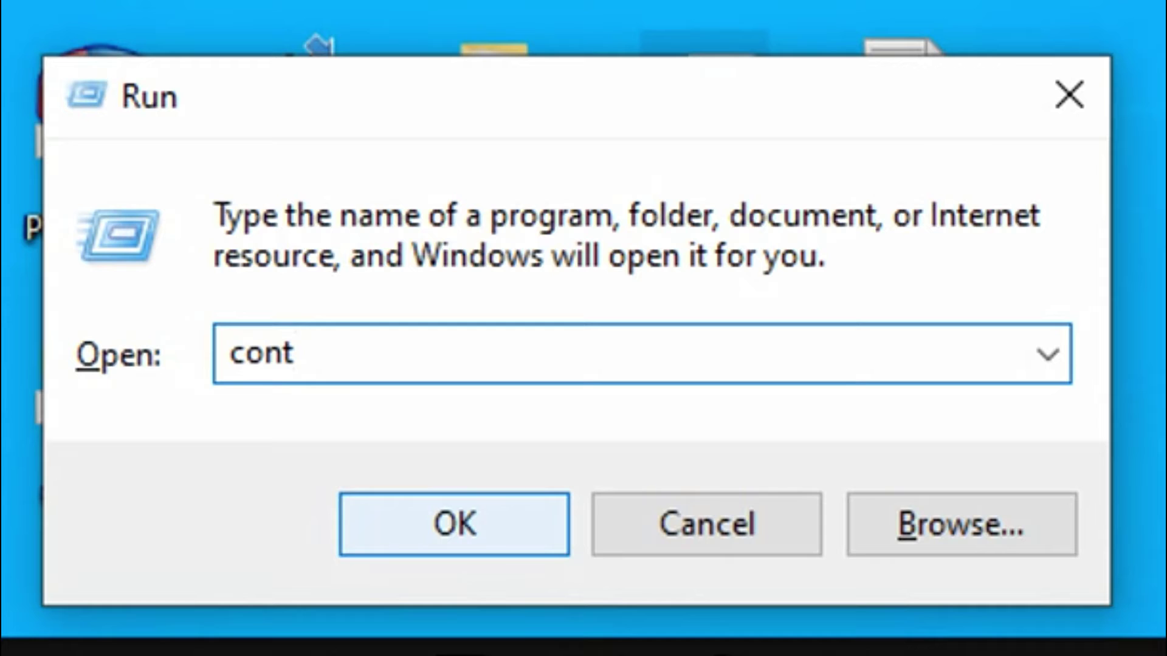
pyautogui.write('rol.')
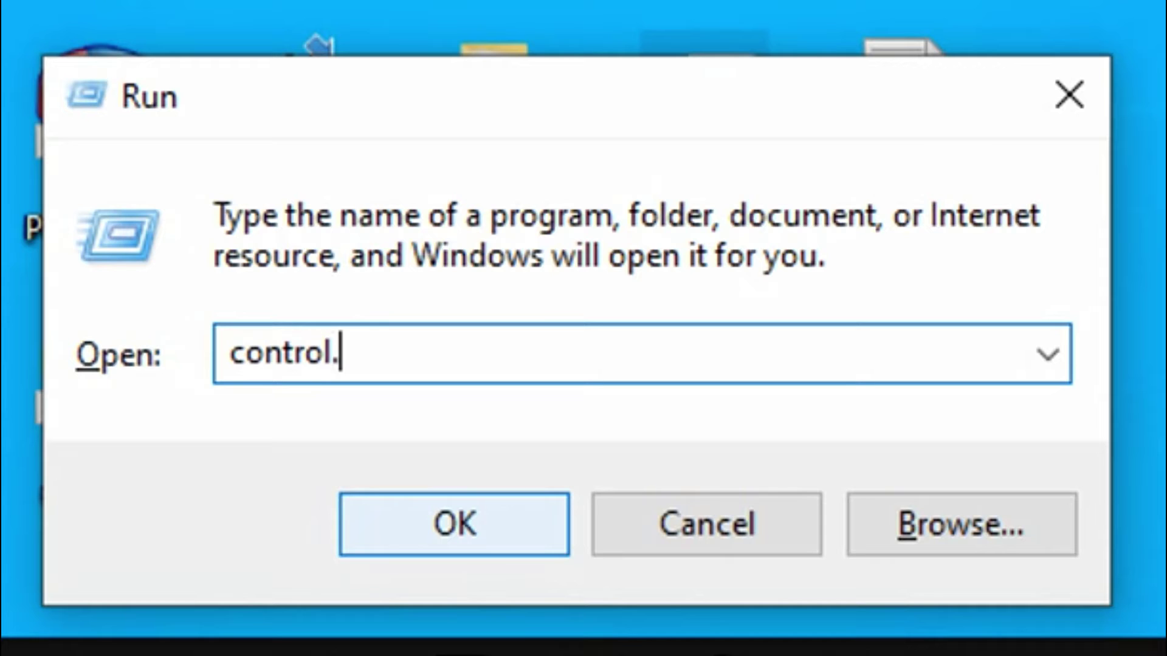
pyautogui.write('exe')
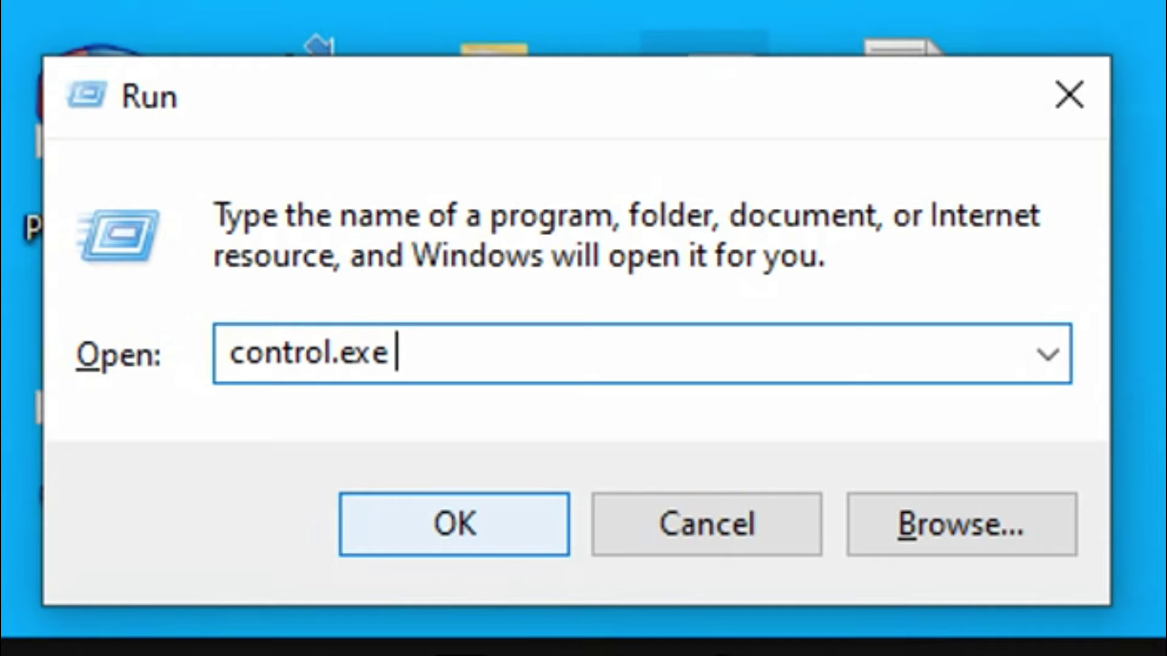
pyautogui.write(' app')
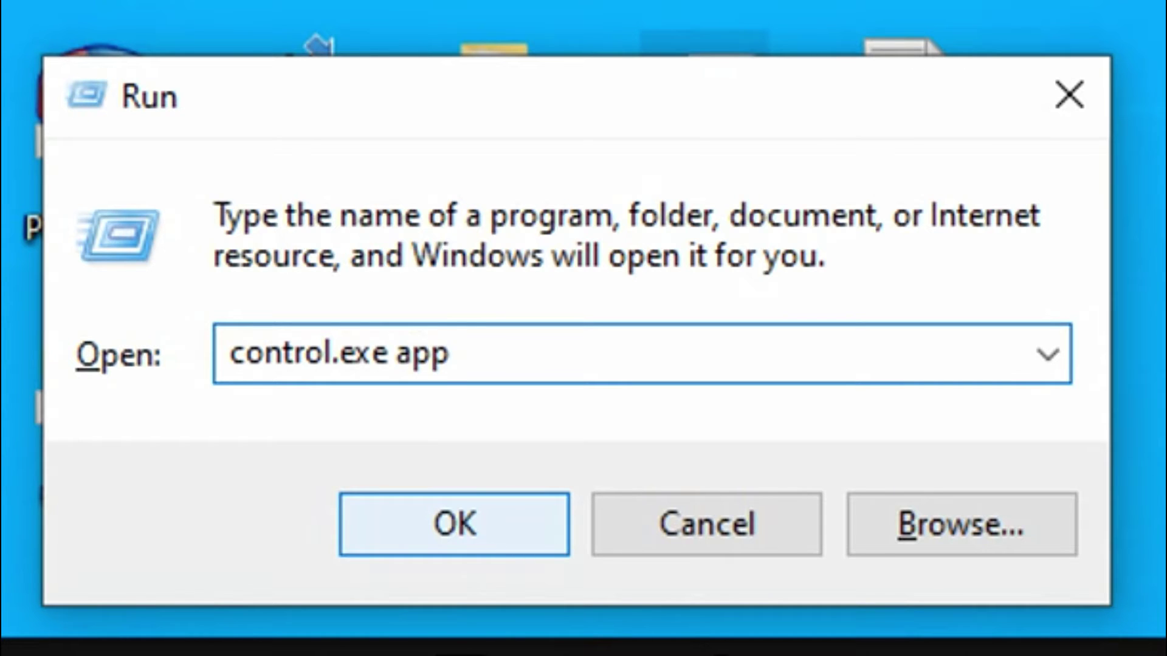
pyautogui.write('wiz')
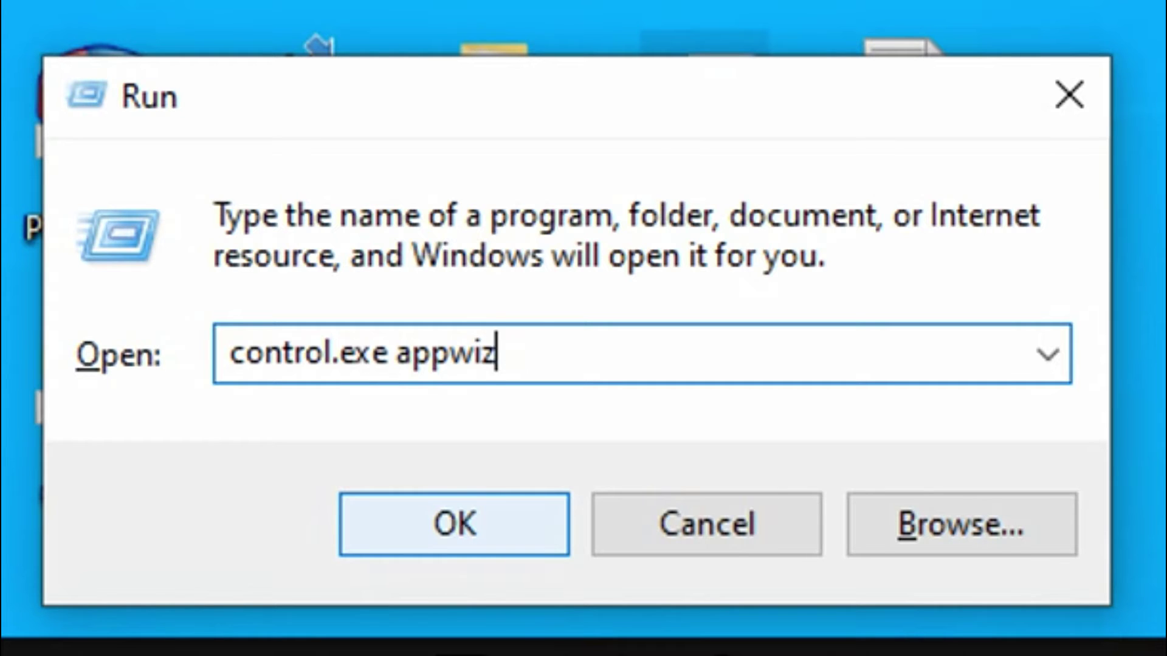
pyautogui.write('.cpl')
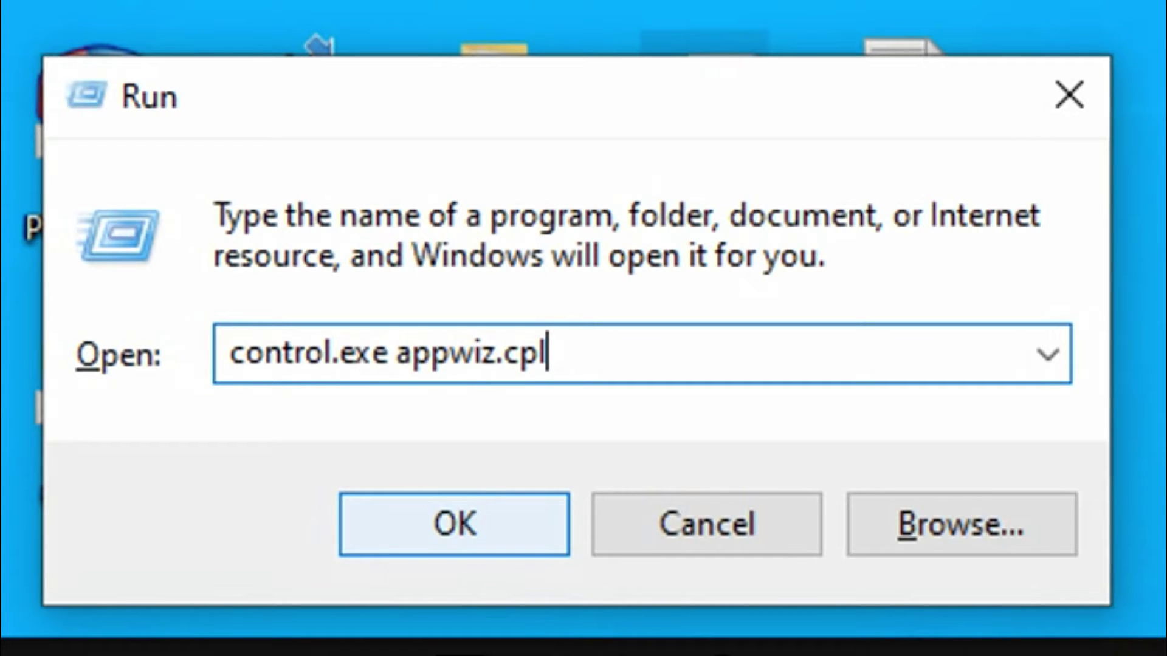
pyautogui.click(395, 350)
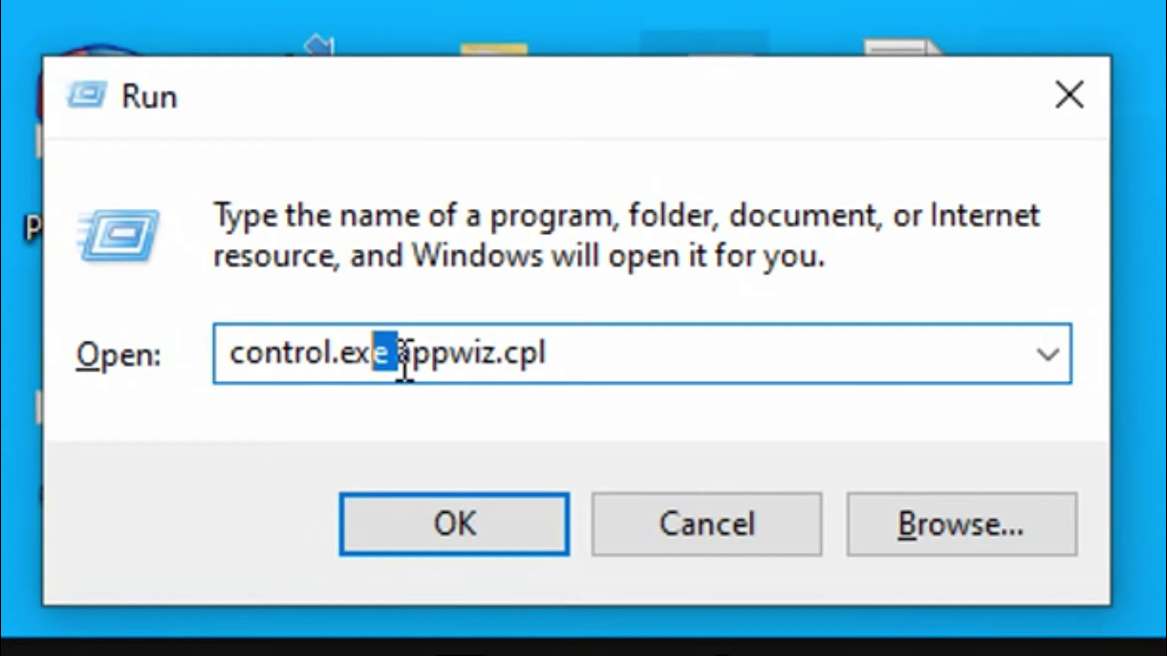
pyautogui.click(398, 355)
pyautogui.click(693, 357)
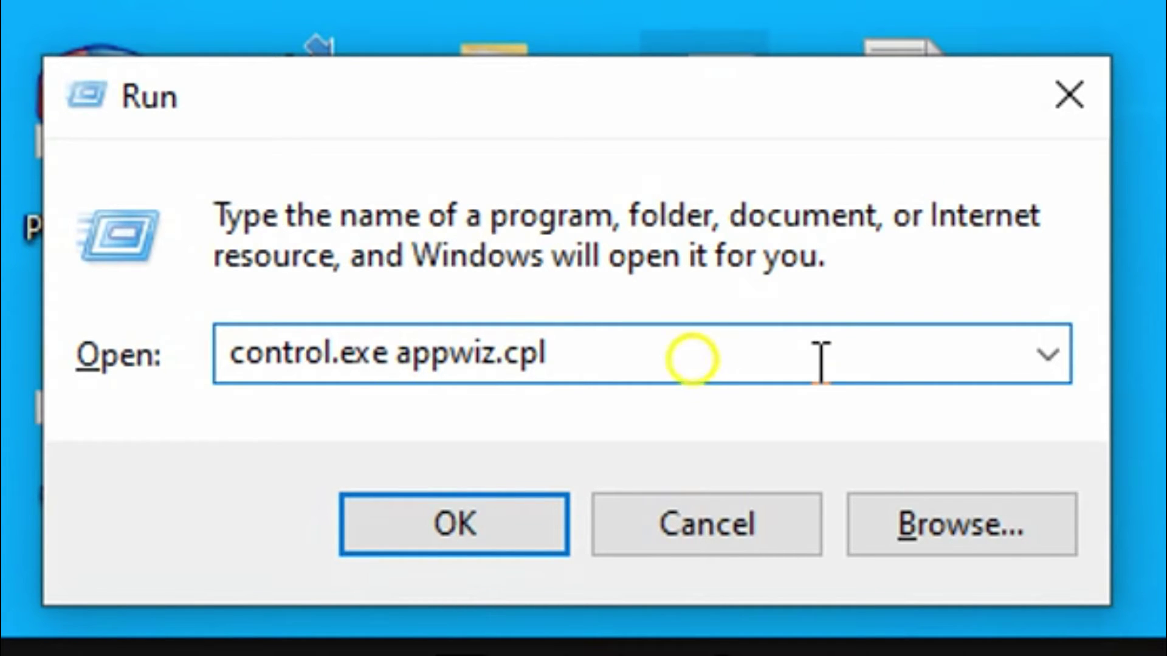
pyautogui.click(389, 526)
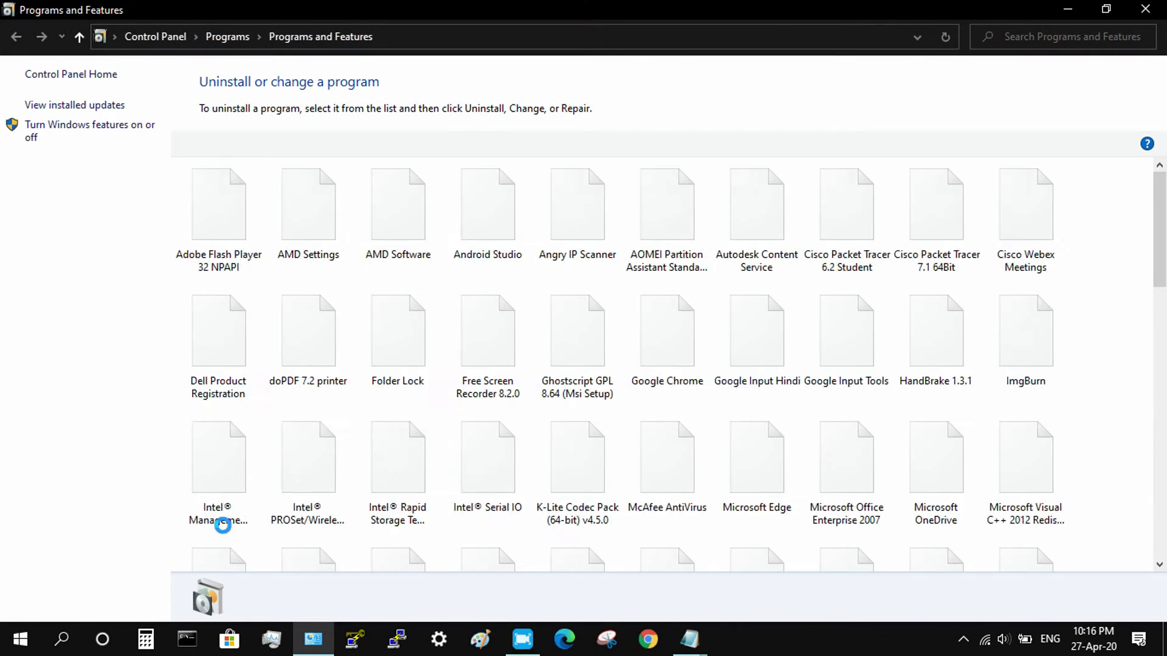
# Look over the list of installed programs and close the Programs and Features window
pyautogui.scroll(-15, 666, 422)
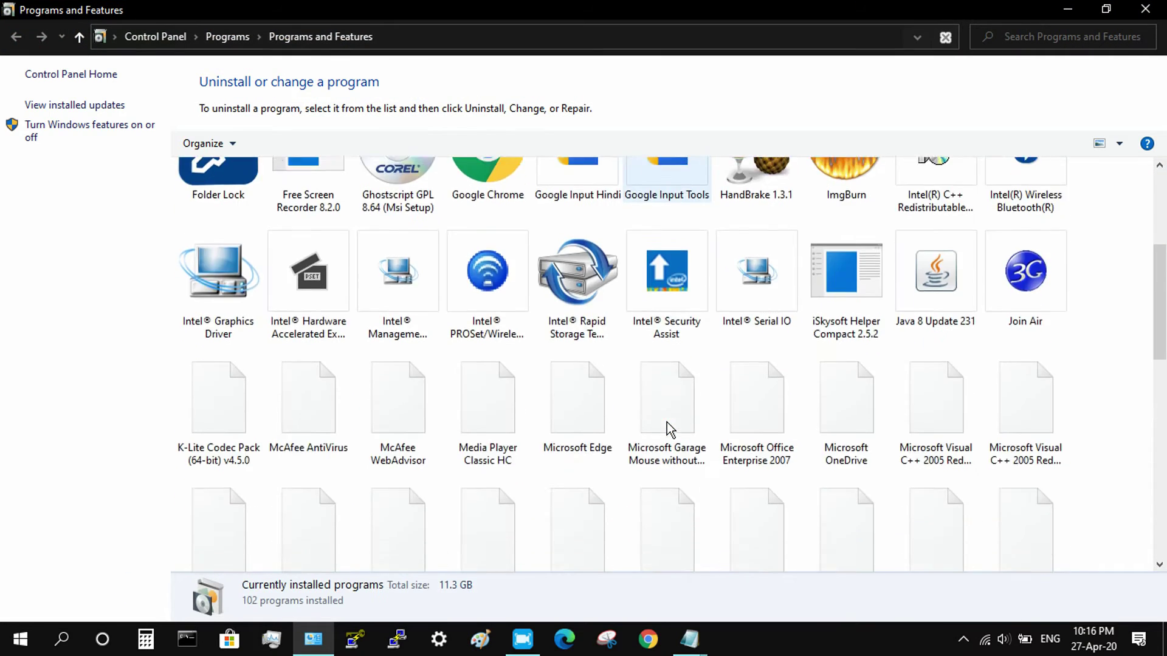
pyautogui.scroll(15, 667, 423)
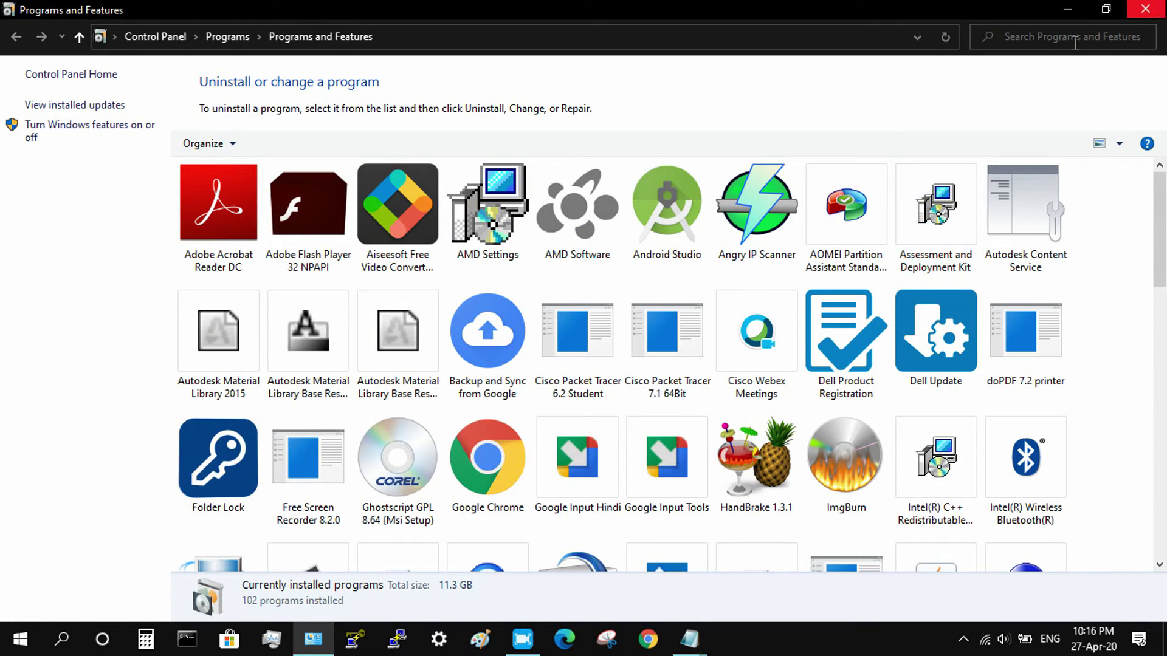
pyautogui.click(1145, 9)
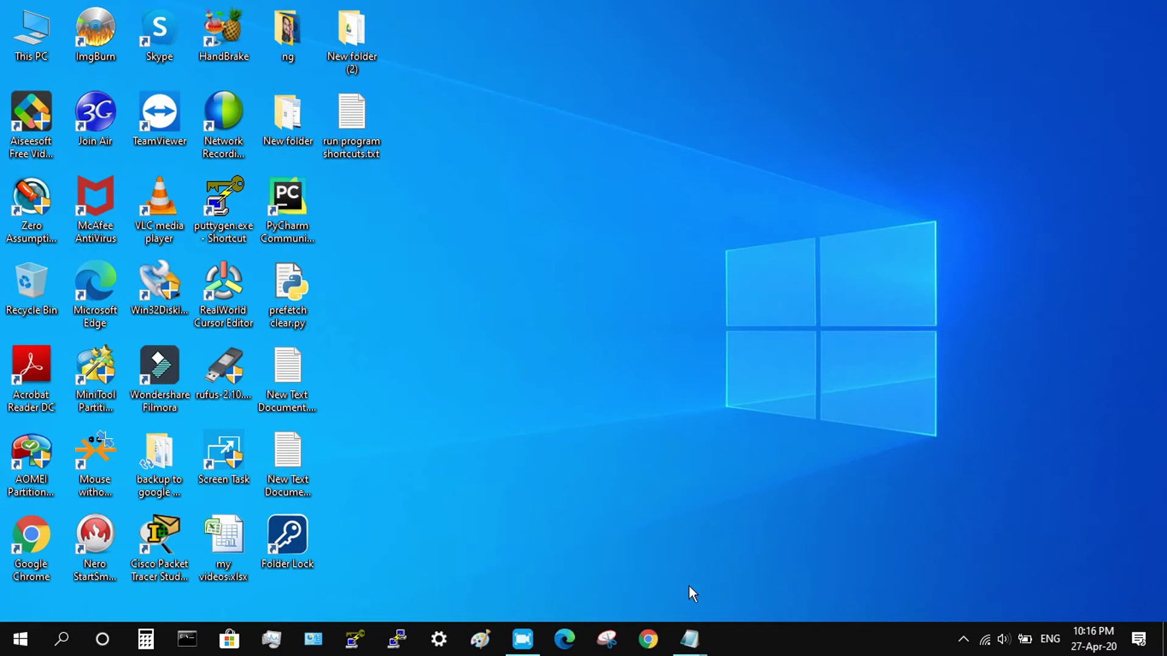
# Switch back to run program shortcuts.txt and highlight the "15.Open Device Manager" line
pyautogui.moveTo(693, 650)
pyautogui.click(773, 547)
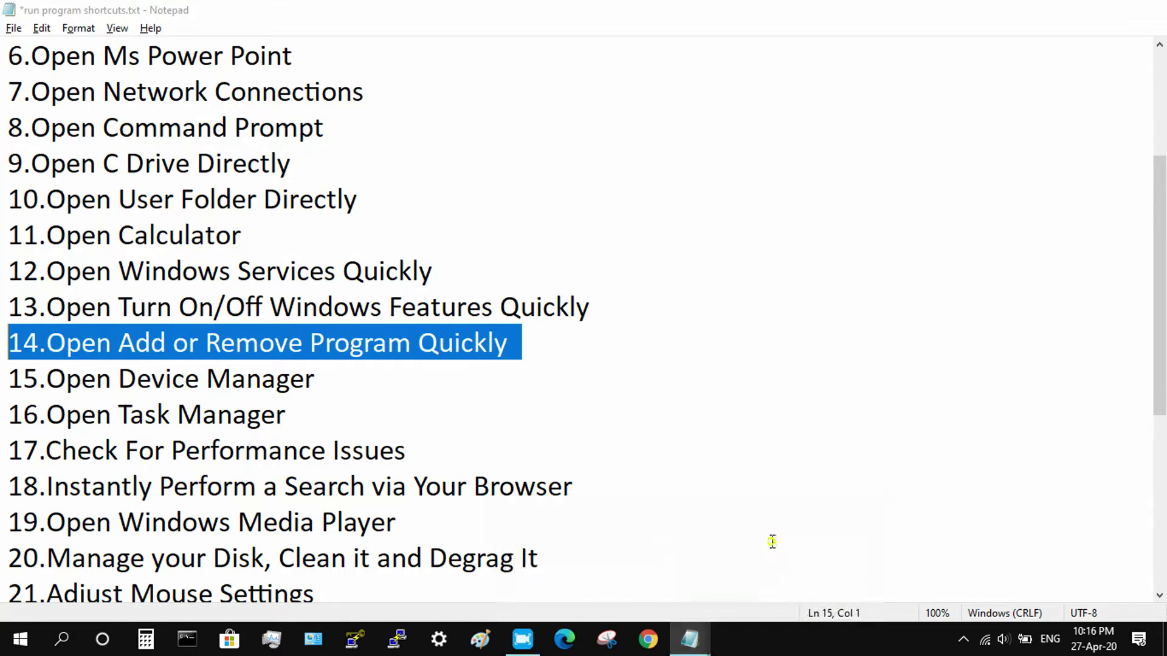
pyautogui.moveTo(347, 380); pyautogui.dragTo(3, 368)
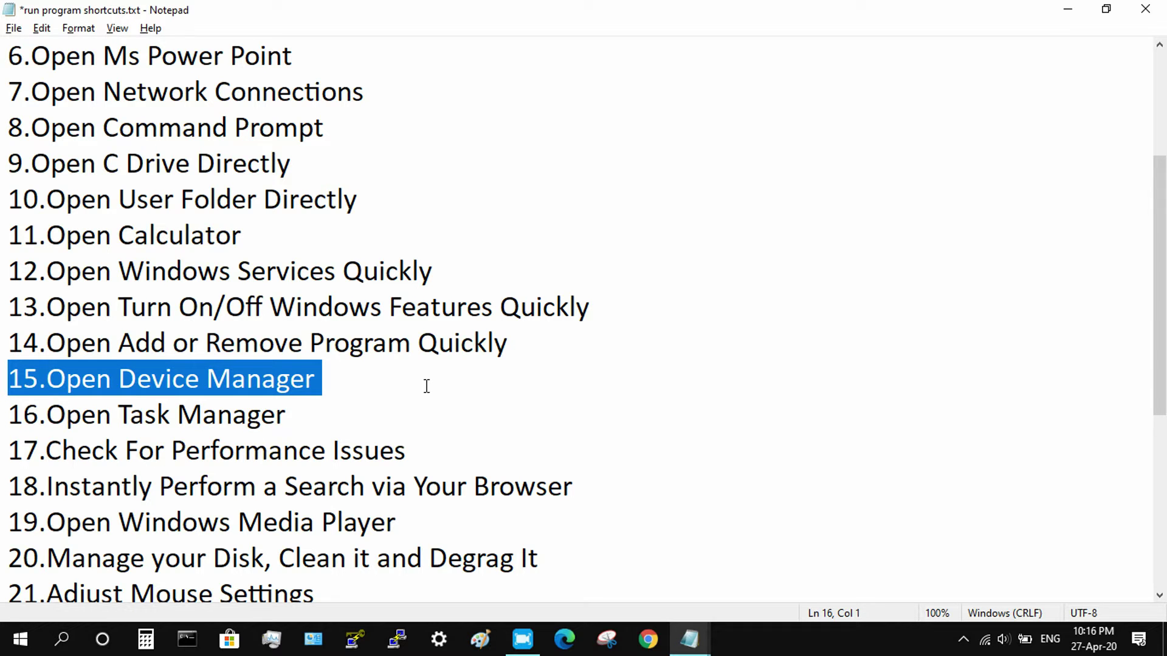
# Minimize the notes and open Device Manager with the Run command devmgmt.msc
pyautogui.click(1068, 11)
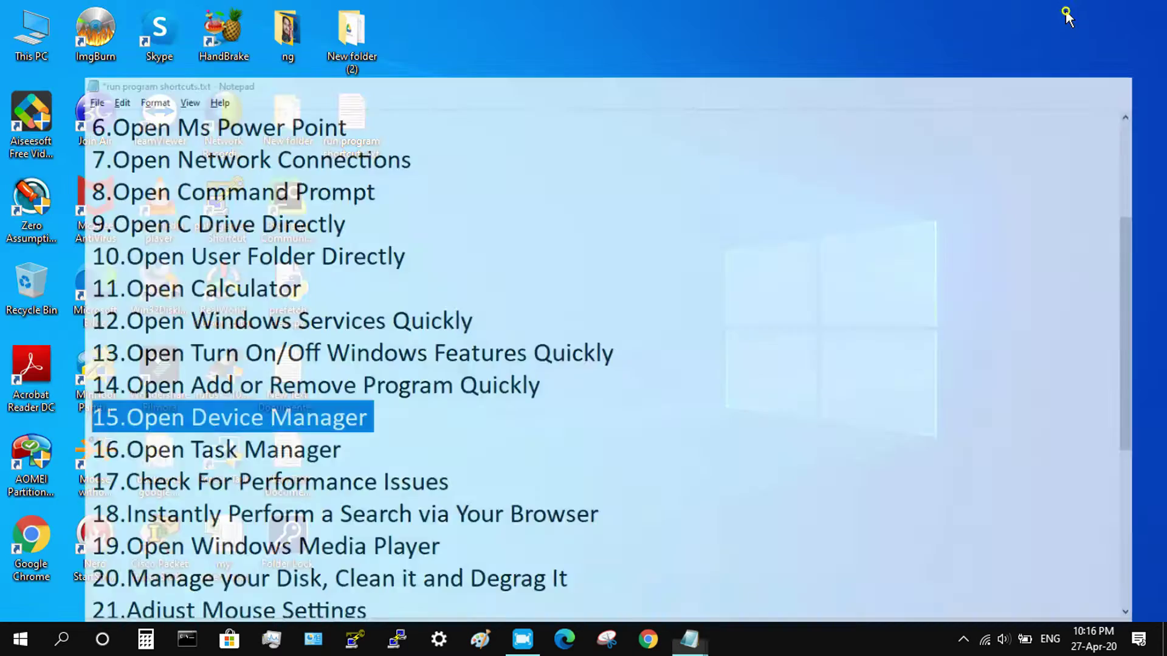
pyautogui.press('super+r')
pyautogui.write('devm')
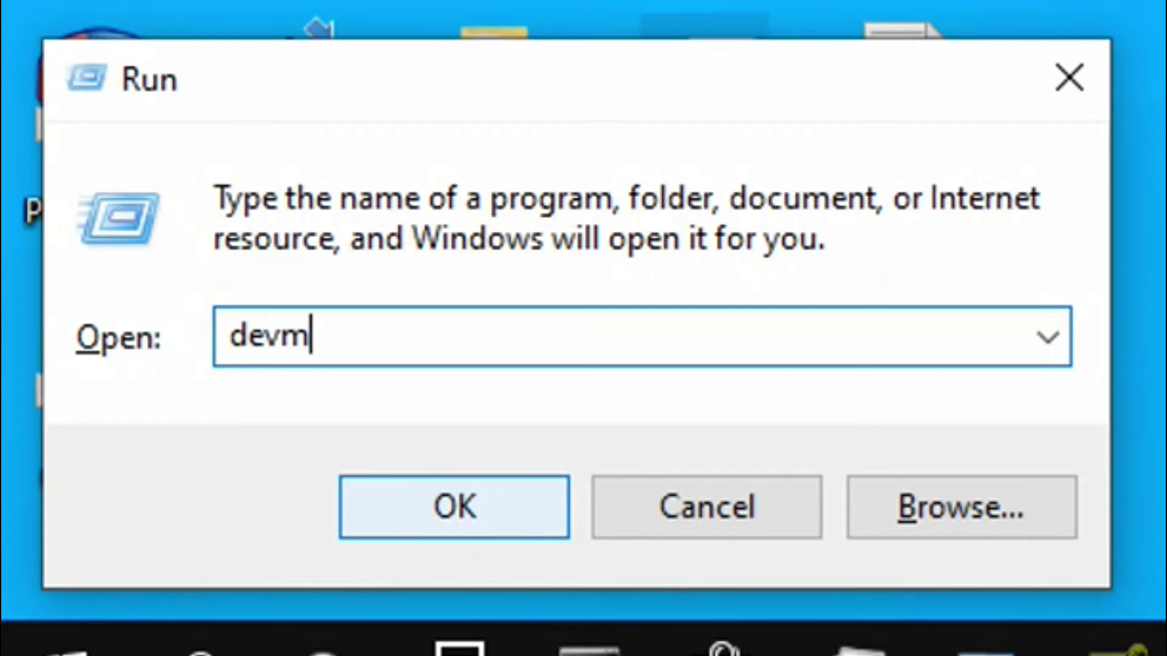
pyautogui.write('gmt')
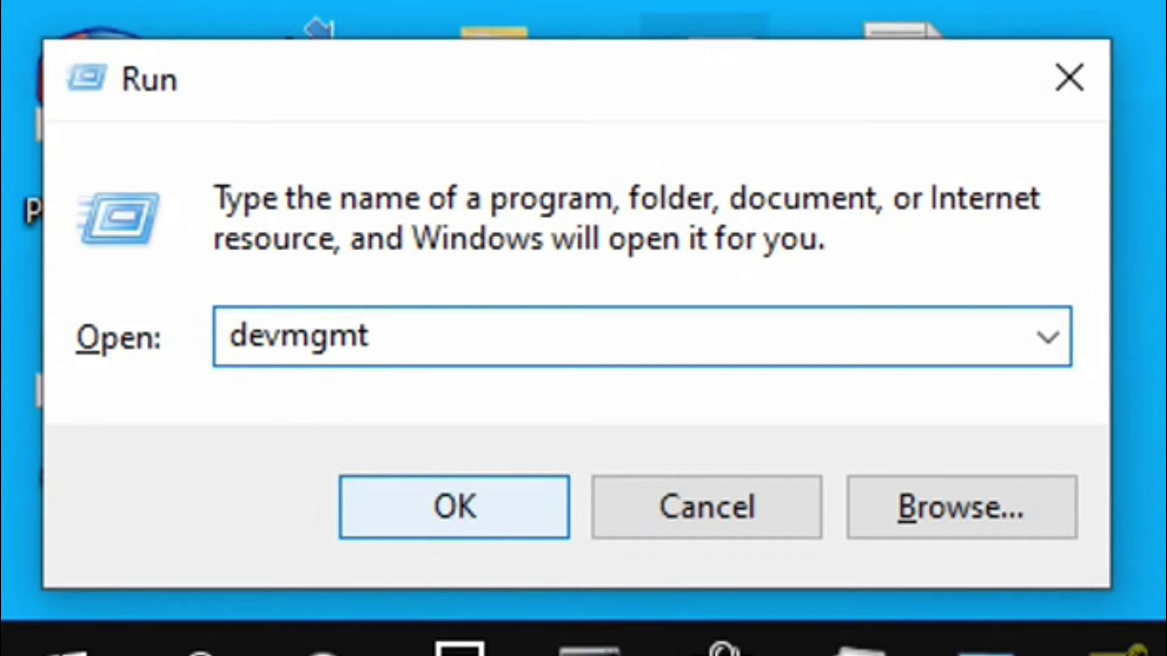
pyautogui.write('.msc')
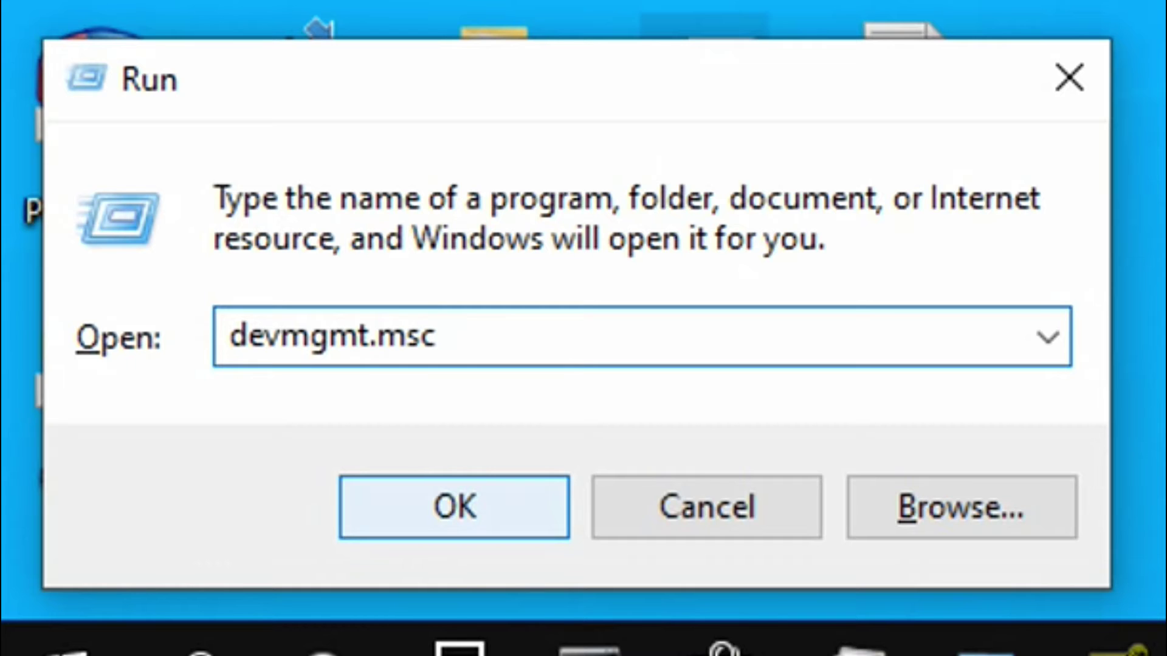
pyautogui.click(456, 514)
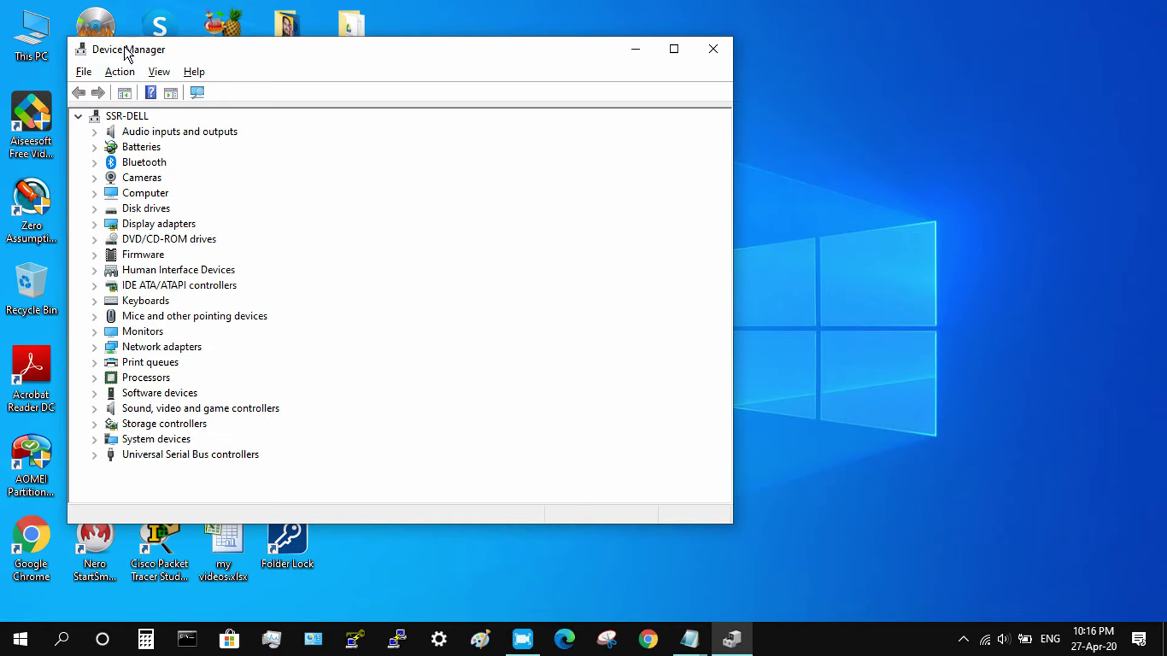
# Close Device Manager and highlight the "16.Open Task Manager" line in run program shortcuts.txt
pyautogui.moveTo(152, 56); pyautogui.dragTo(193, 56)
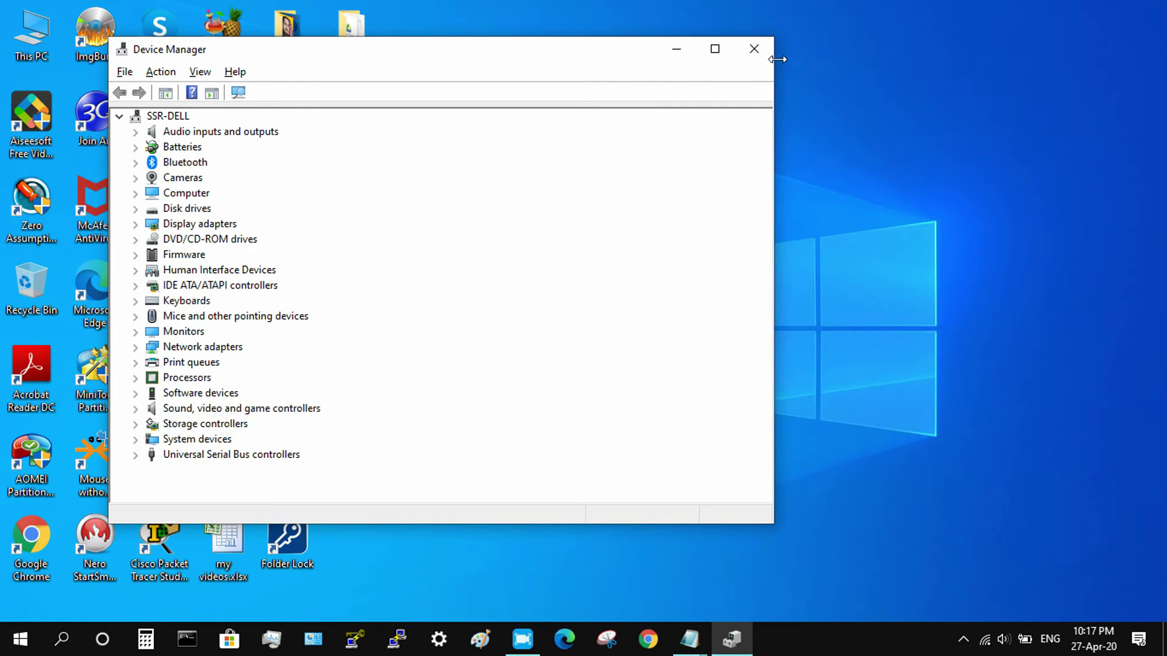
pyautogui.click(754, 48)
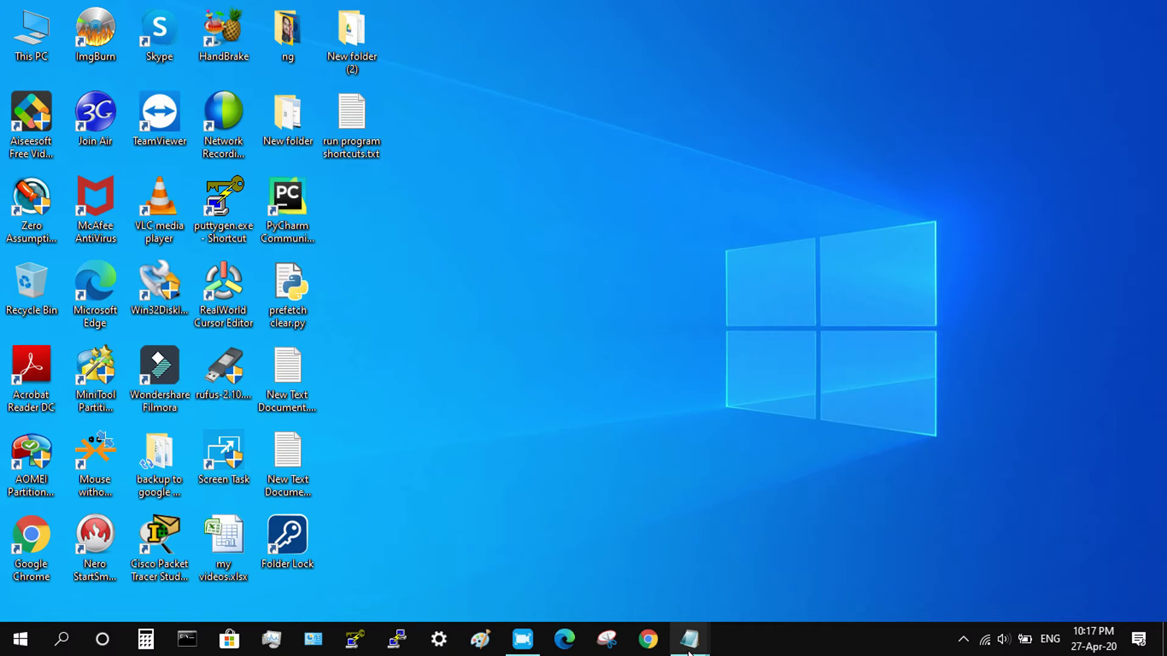
pyautogui.moveTo(687, 652)
pyautogui.click(776, 550)
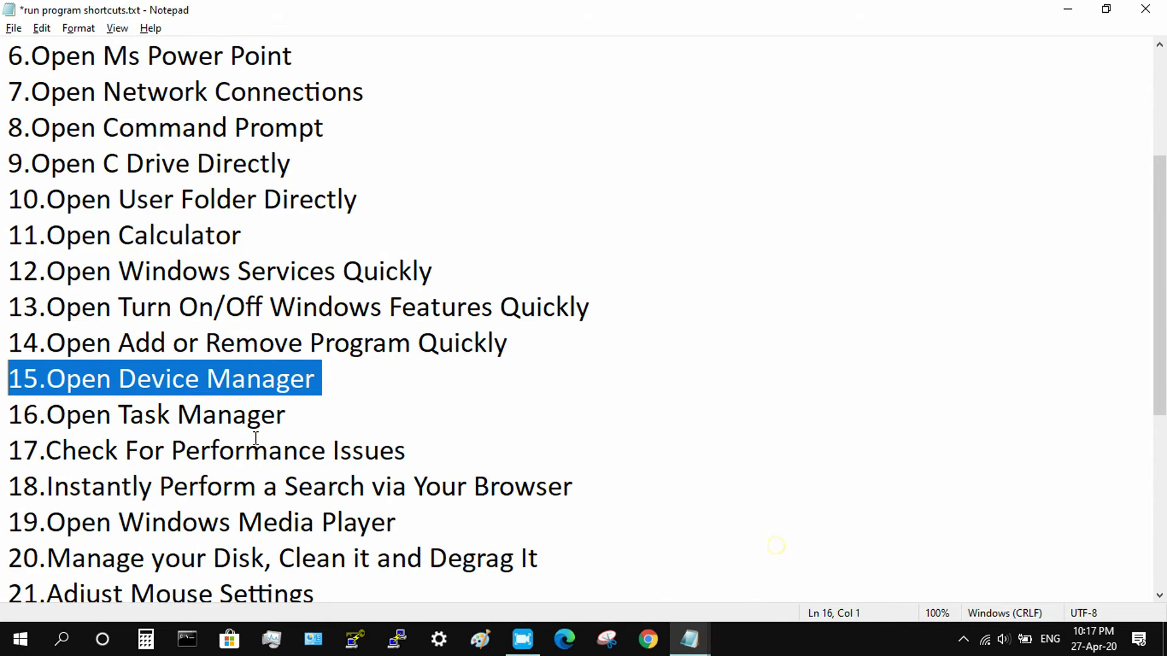
pyautogui.moveTo(326, 414); pyautogui.dragTo(3, 412)
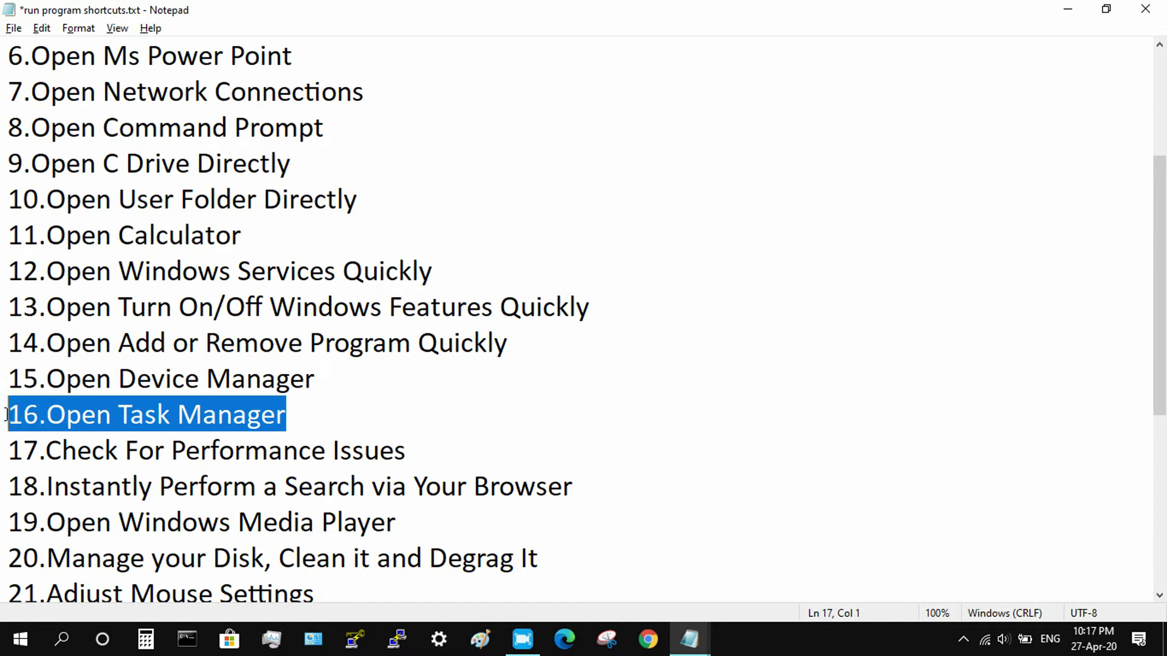
# Show the desktop and open Task Manager with the Run command taskmgr
pyautogui.click(1068, 13)
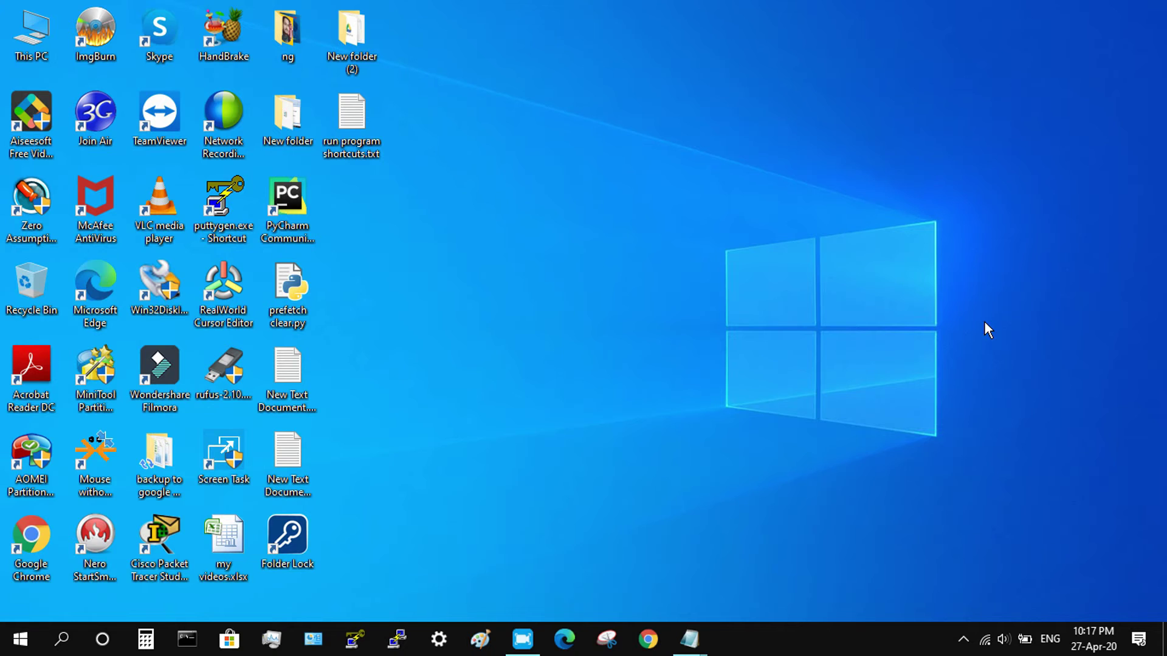
pyautogui.press('super+r')
pyautogui.write('ta')
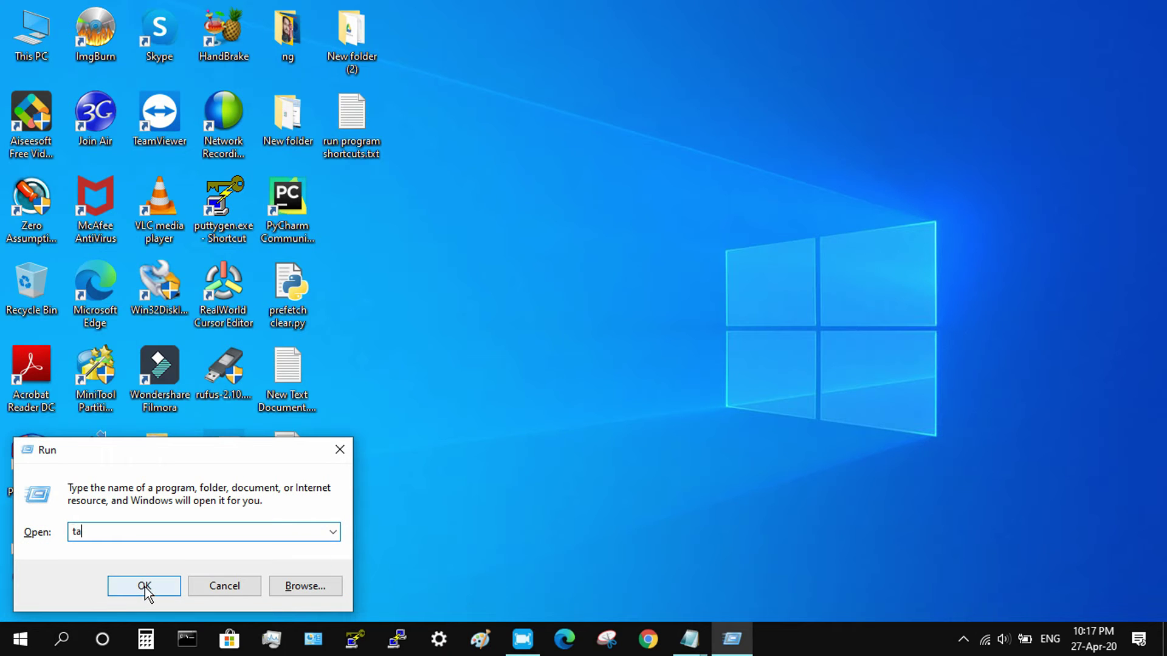
pyautogui.write('kmgr')
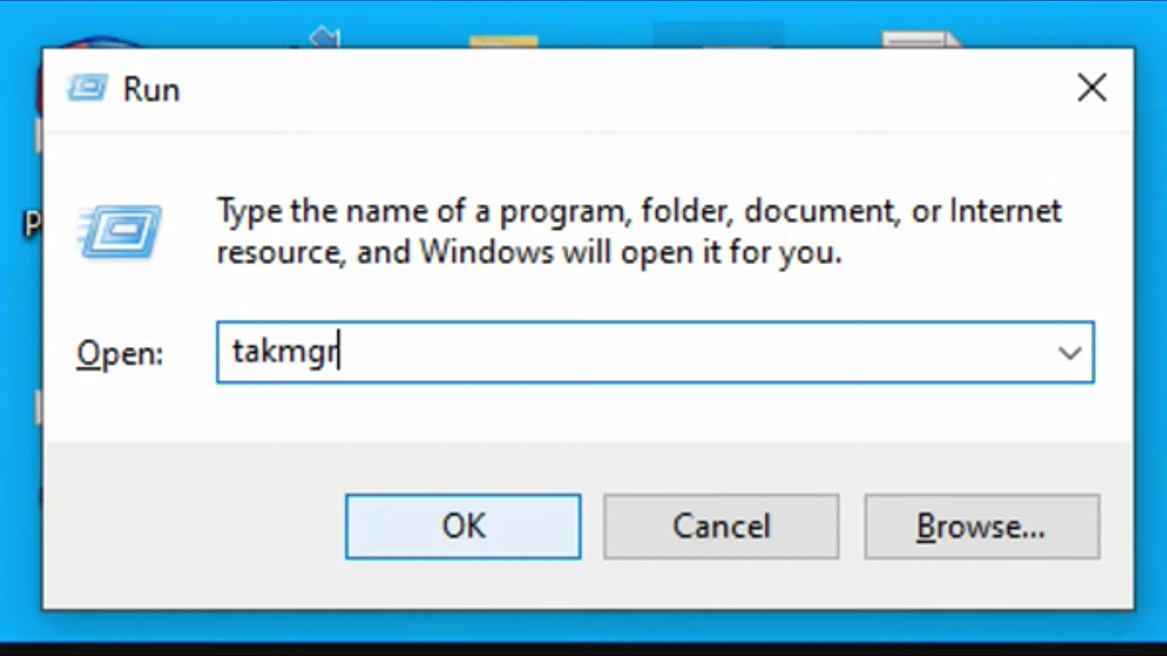
pyautogui.press('Left')
pyautogui.press('Left')
pyautogui.press('Left')
pyautogui.press('Left')
pyautogui.write('s')
pyautogui.press('Right')
pyautogui.press('Right')
pyautogui.press('Right')
pyautogui.press('Right')
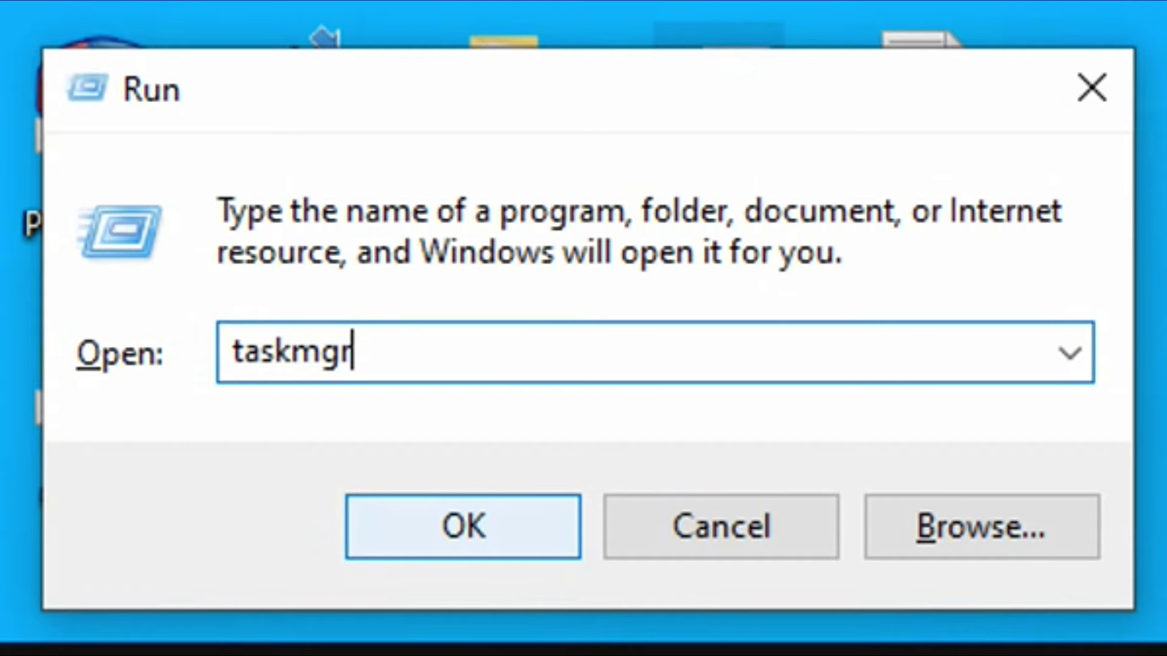
pyautogui.click(463, 526)
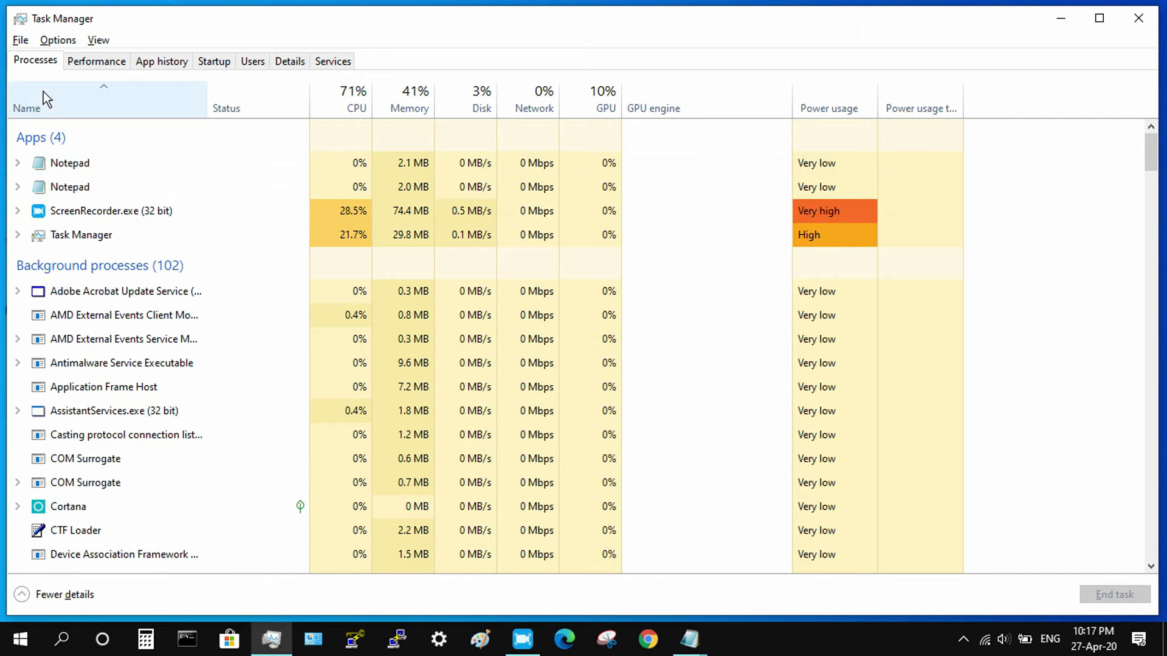
# Examine Task Manager's Performance, App history, Startup, Users, Details and Services pages, ending on the Performance page
pyautogui.click(100, 61)
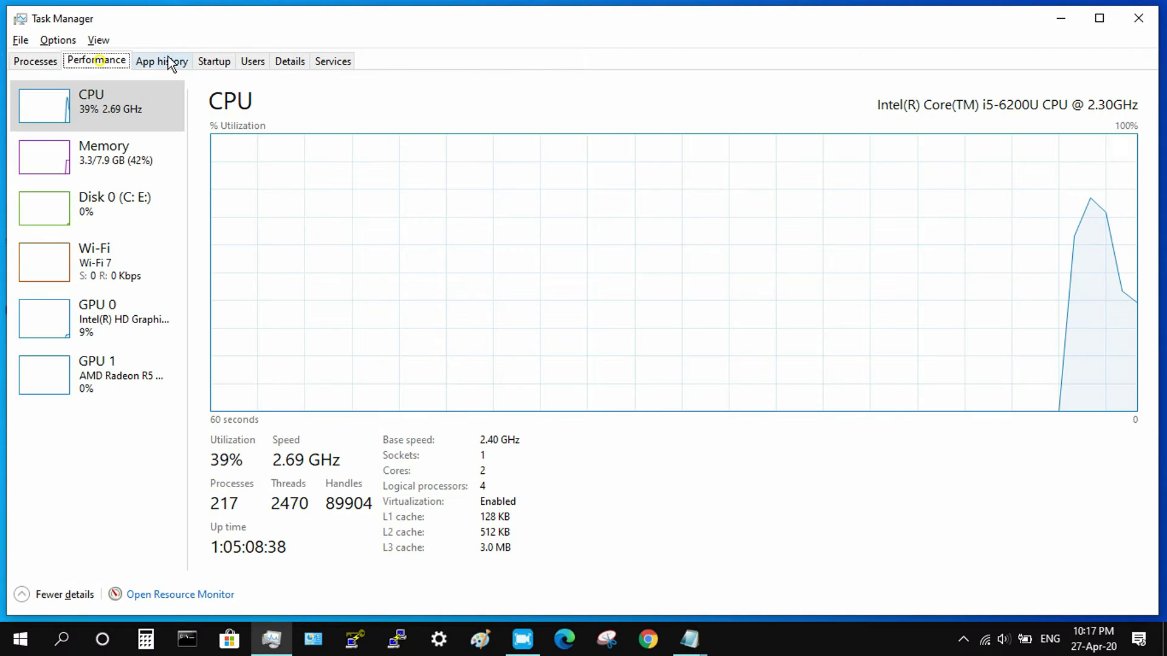
pyautogui.click(174, 61)
pyautogui.click(216, 63)
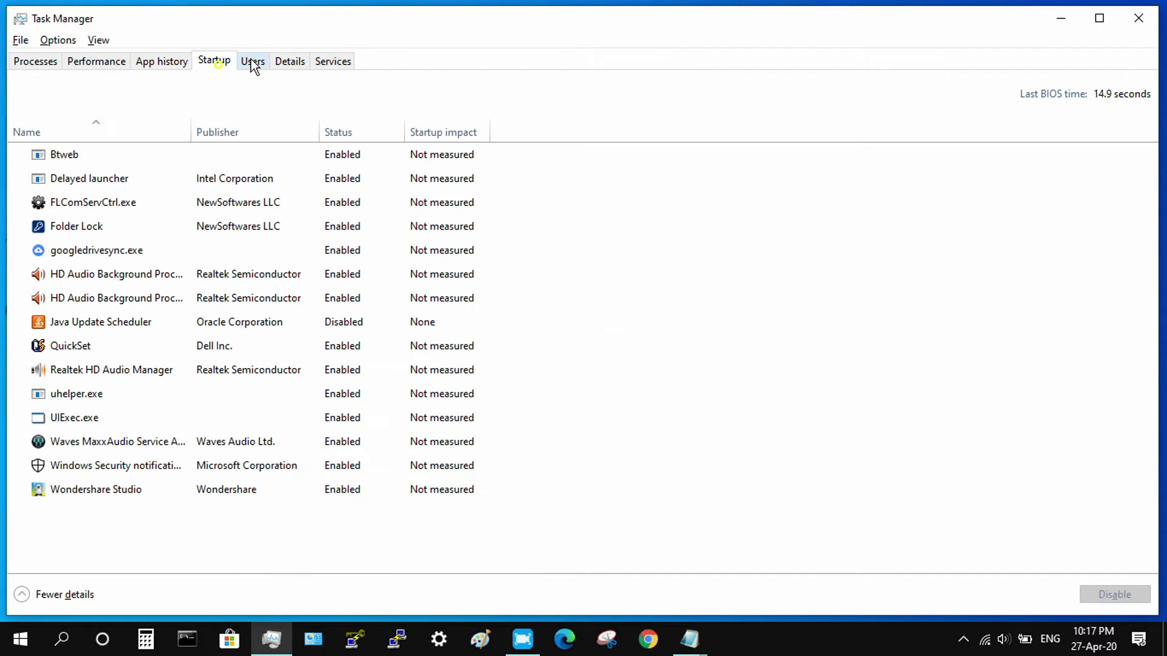
pyautogui.click(260, 63)
pyautogui.click(288, 62)
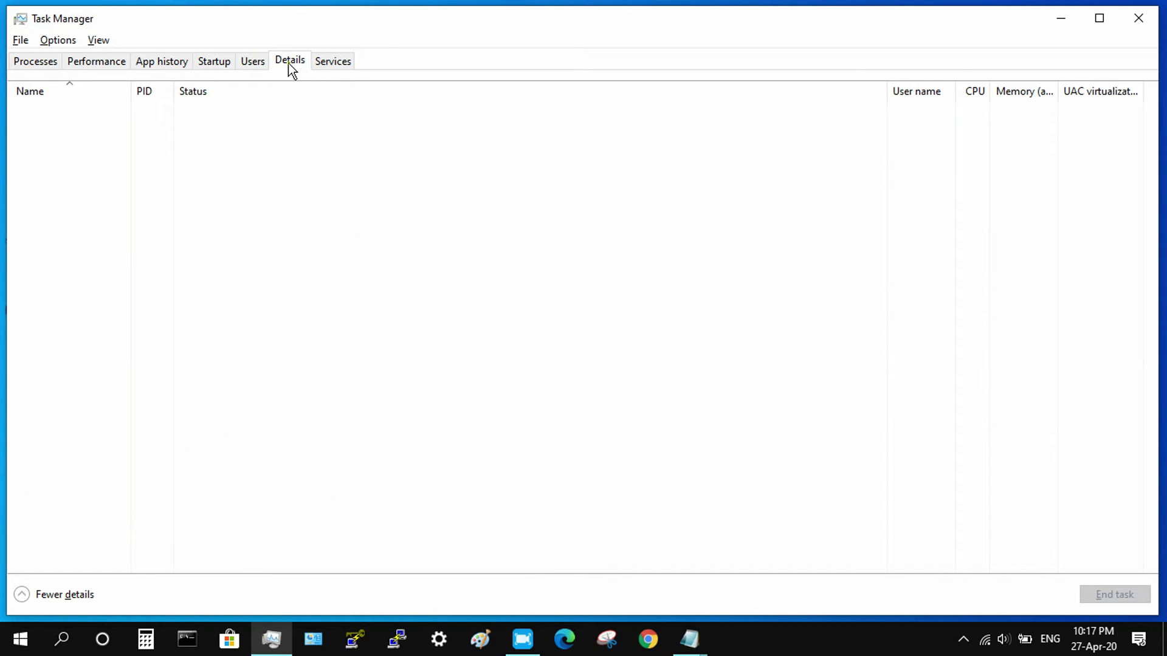
pyautogui.click(336, 62)
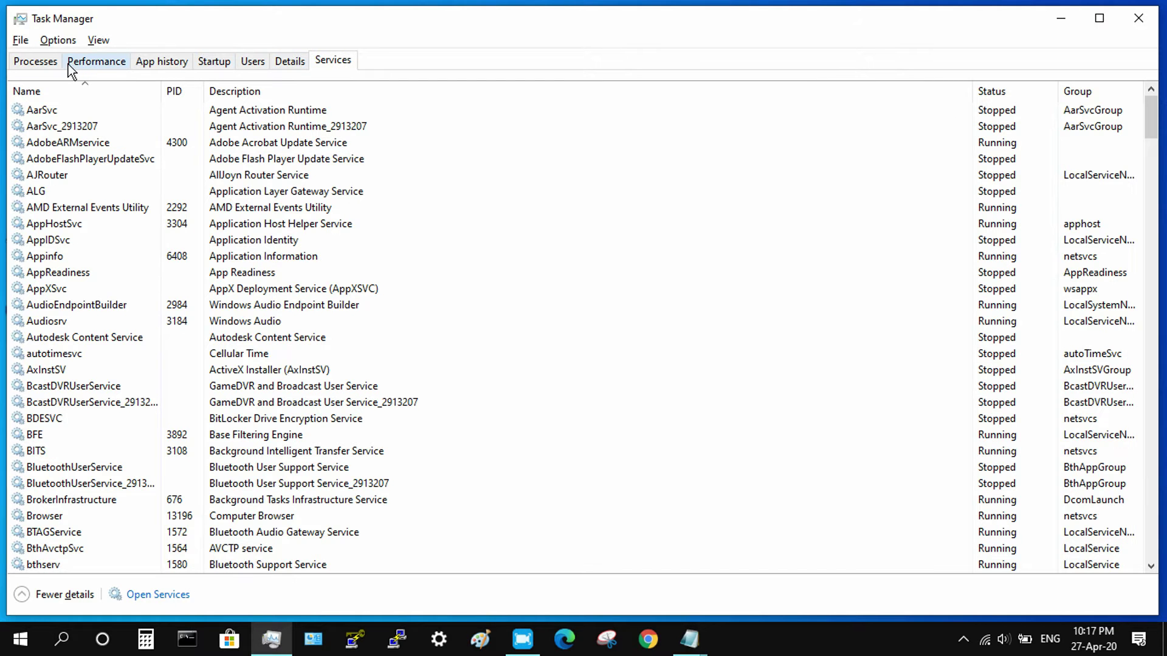
pyautogui.click(106, 66)
# Return to run program shortcuts.txt, highlight the "17.Check For Performance Issues" line, and minimize the notes to show the desktop
pyautogui.hotkey('alt', 'Tab')
pyautogui.moveTo(450, 450); pyautogui.dragTo(3, 443)
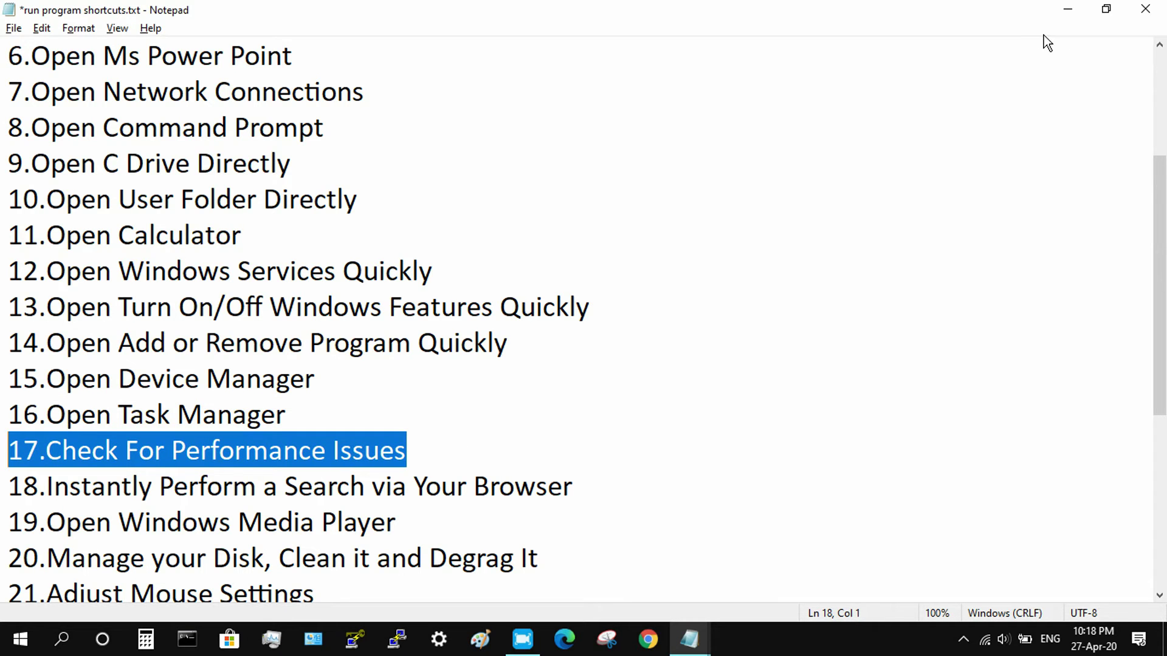
pyautogui.click(1063, 9)
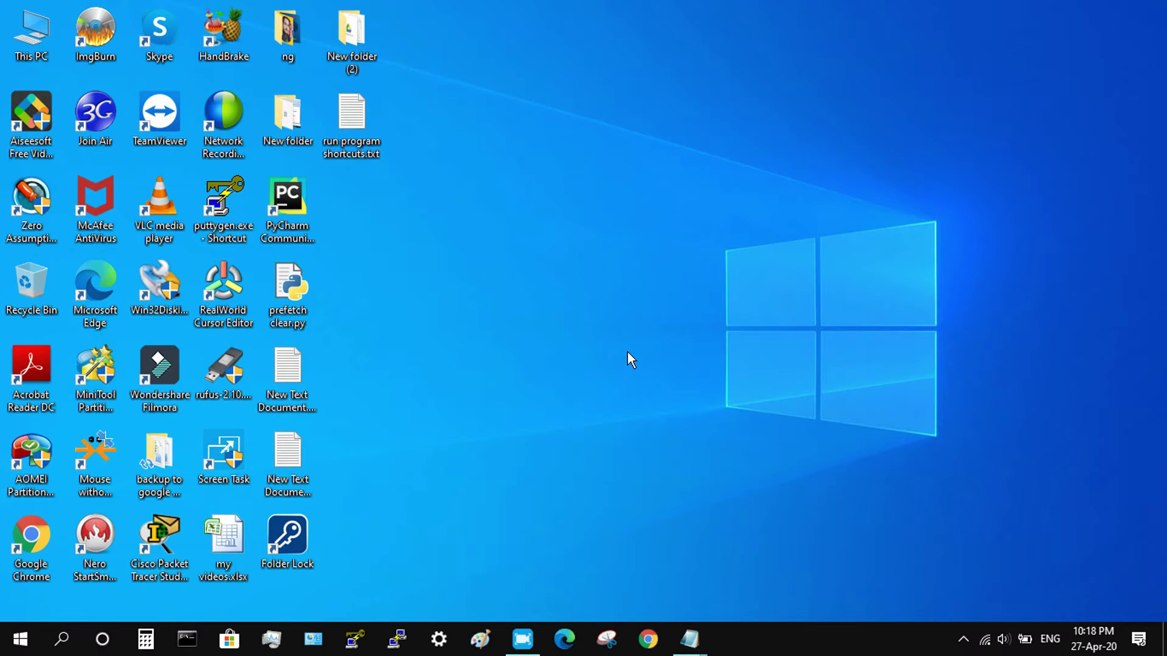
# Open Resource Monitor with the Run command resmon
pyautogui.press('super+r')
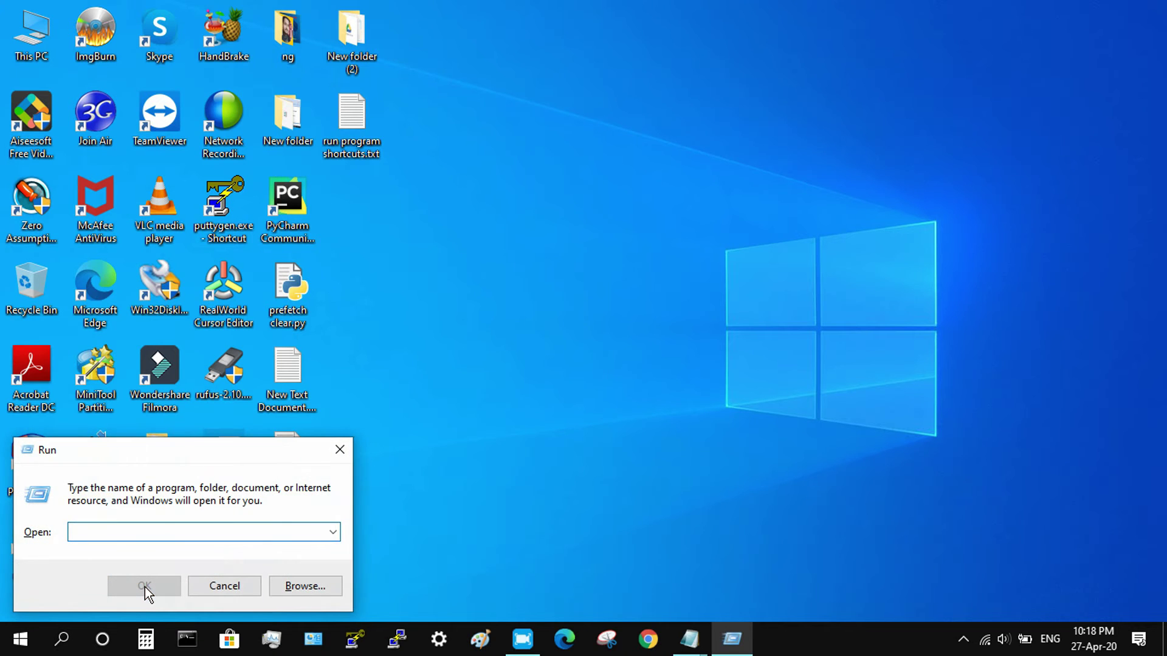
pyautogui.write('res')
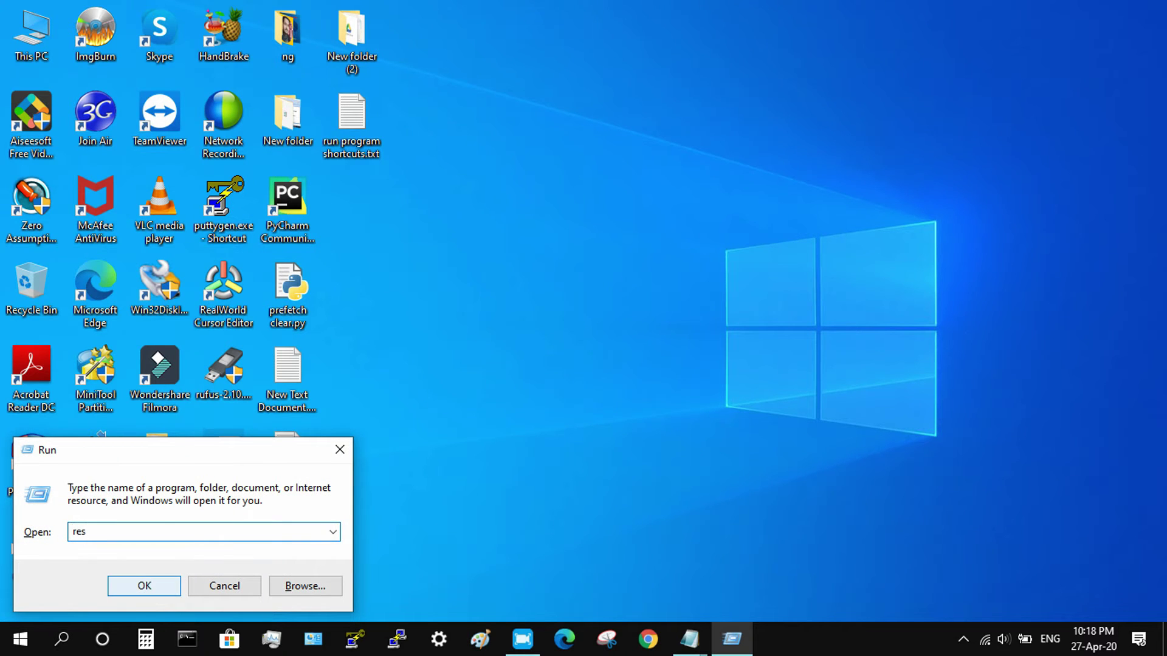
pyautogui.write('mon')
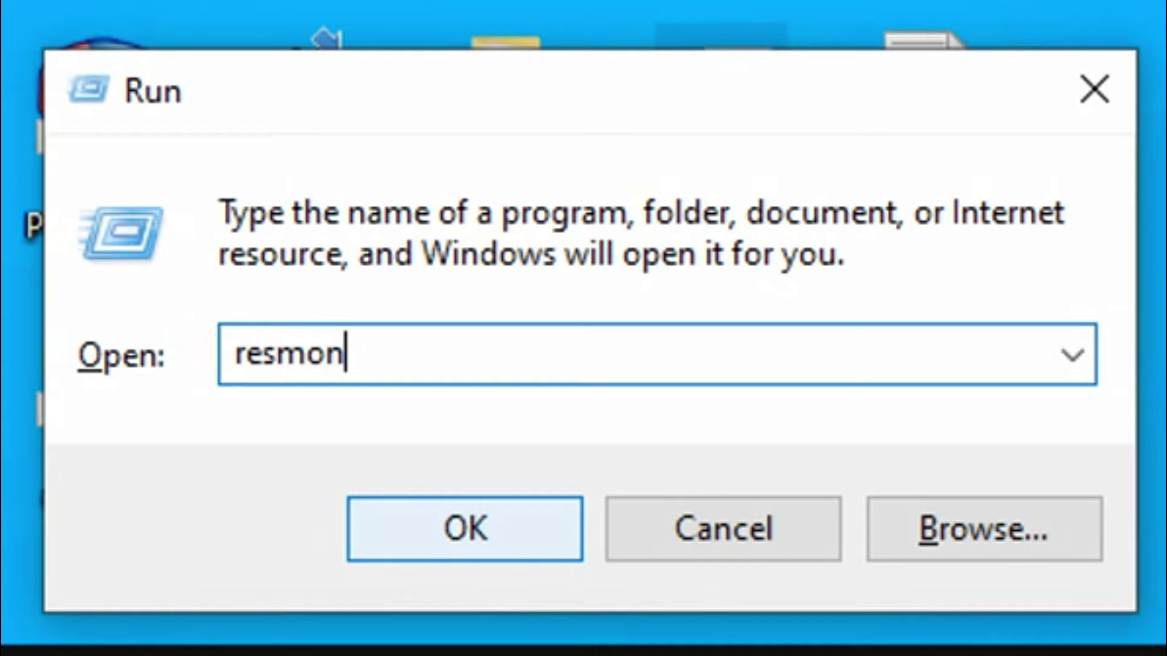
pyautogui.click(434, 522)
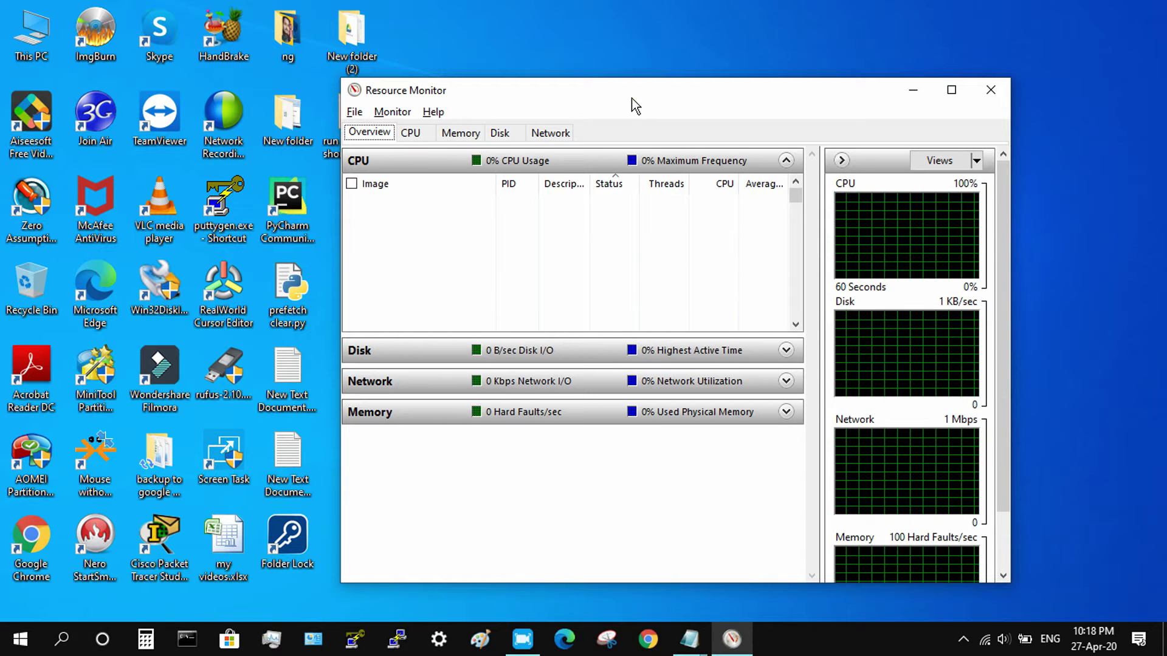
# Examine Resource Monitor's CPU, Memory, Disk and Network pages, ending on the CPU page
pyautogui.moveTo(632, 97); pyautogui.dragTo(611, 90)
pyautogui.click(399, 124)
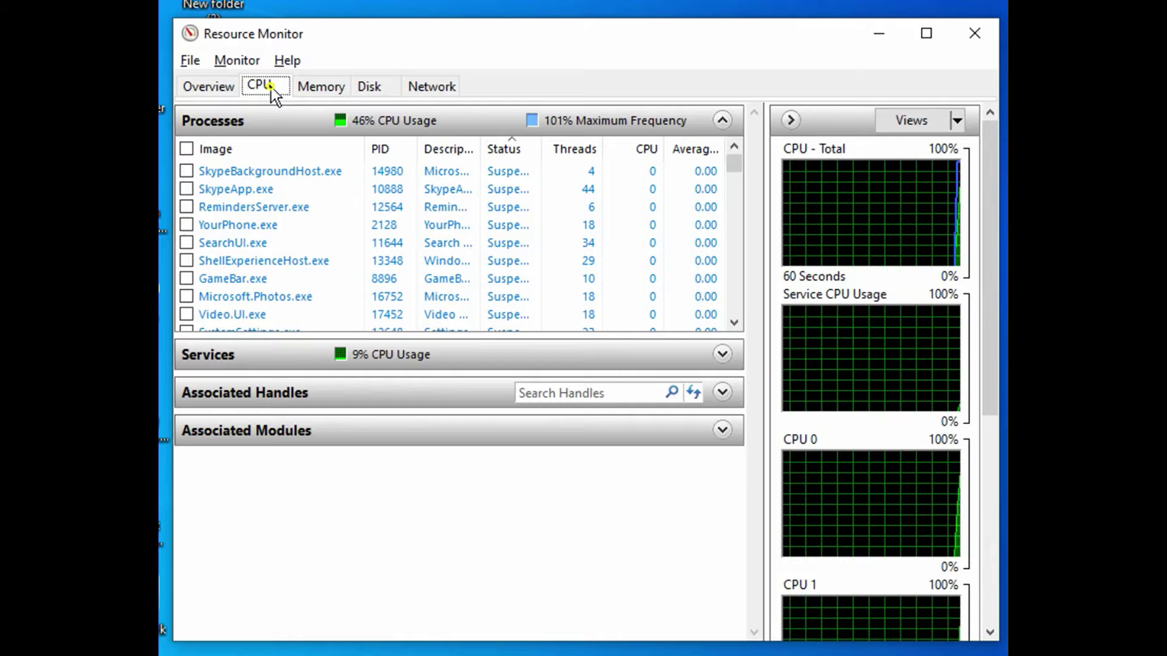
pyautogui.click(344, 88)
pyautogui.click(361, 89)
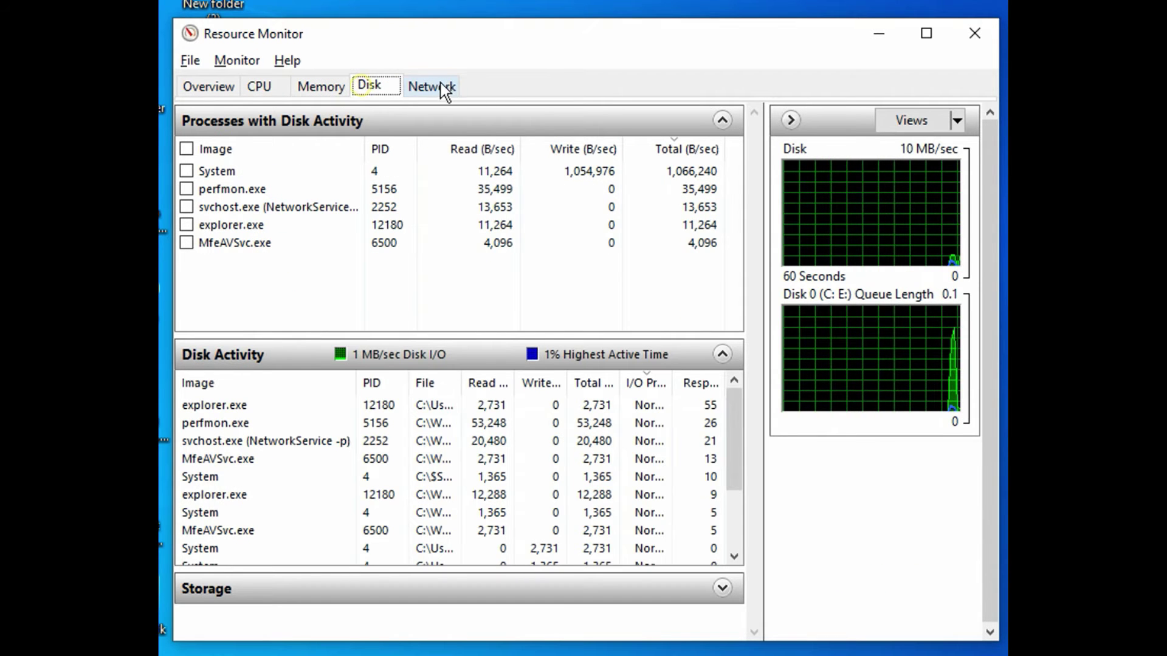
pyautogui.click(438, 87)
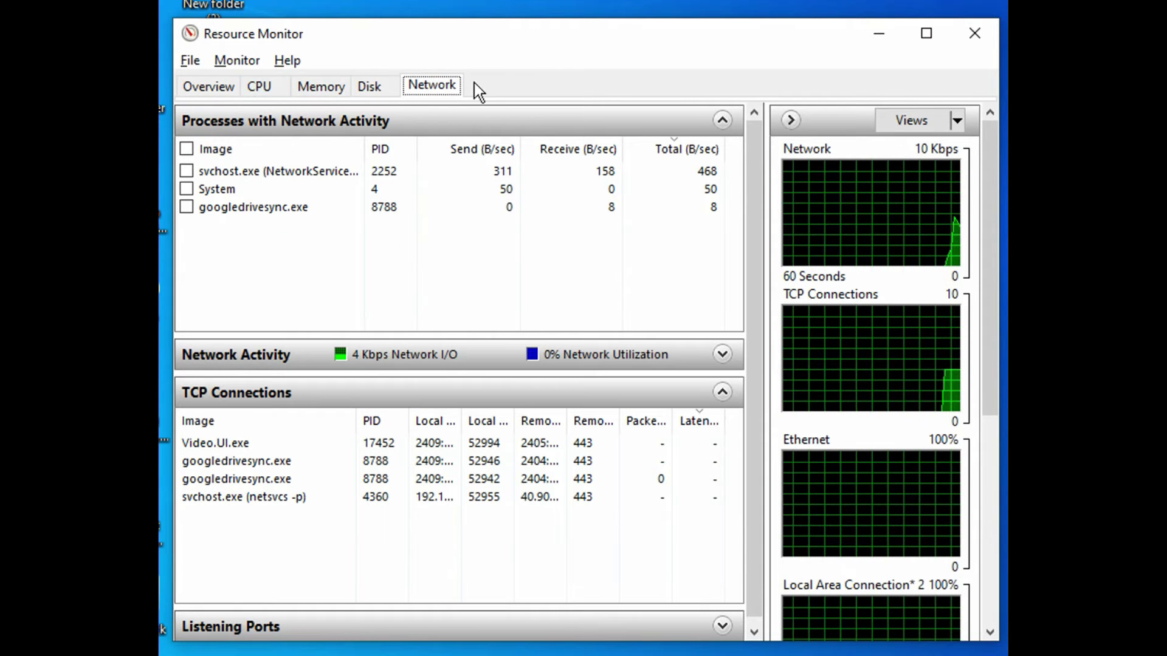
pyautogui.click(263, 86)
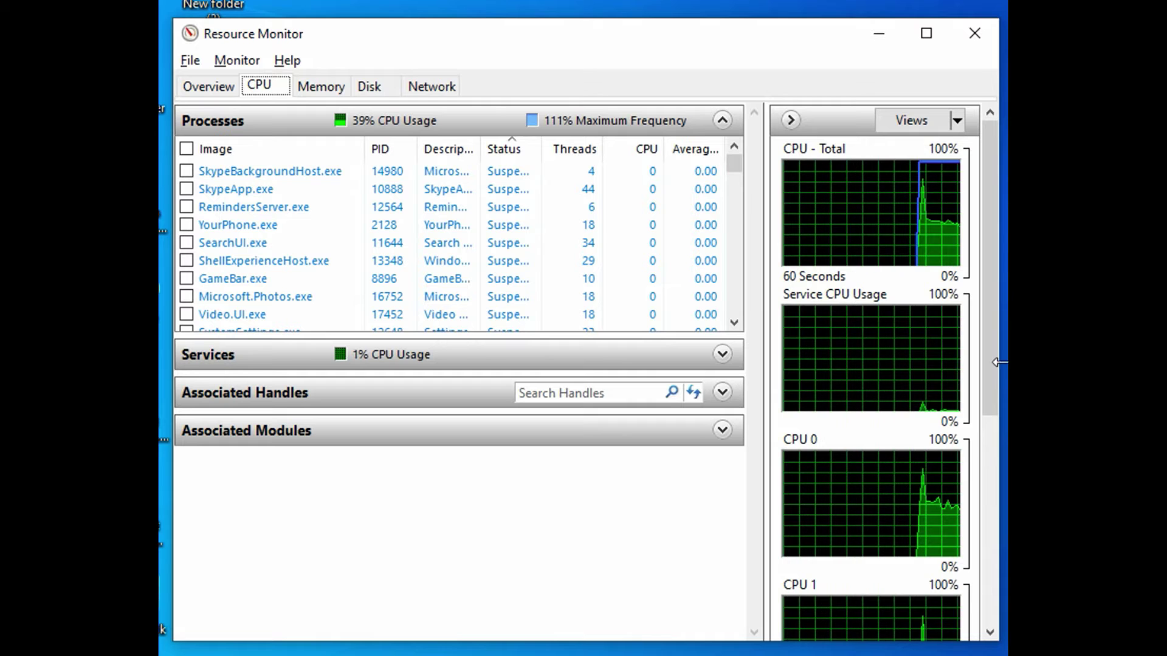
pyautogui.moveTo(998, 365); pyautogui.dragTo(997, 221)
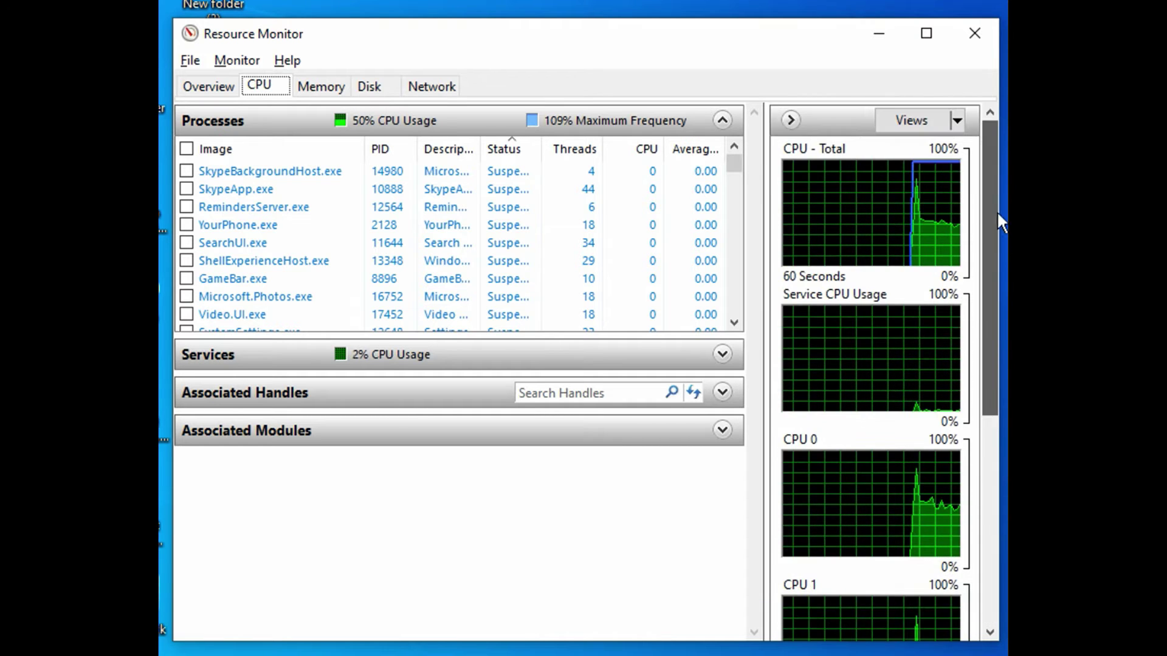
# Close Resource Monitor and highlight the "18.Instantly Perform a Search via Your Browser" line in run program shortcuts.txt
pyautogui.click(975, 34)
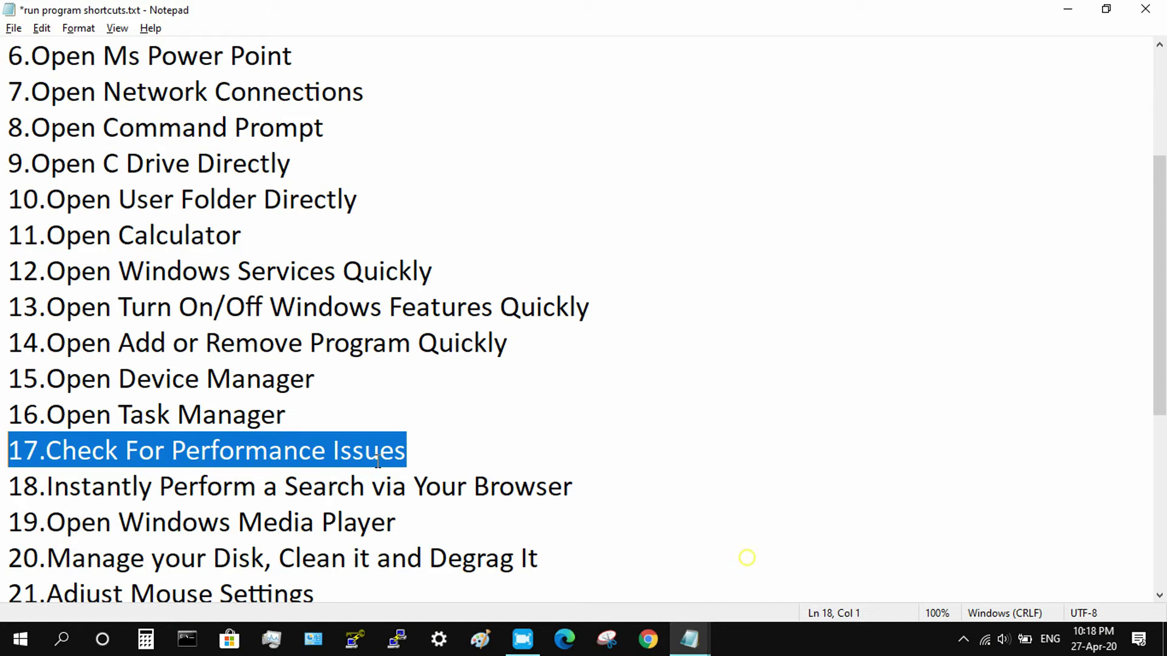
pyautogui.moveTo(611, 488); pyautogui.dragTo(2, 480)
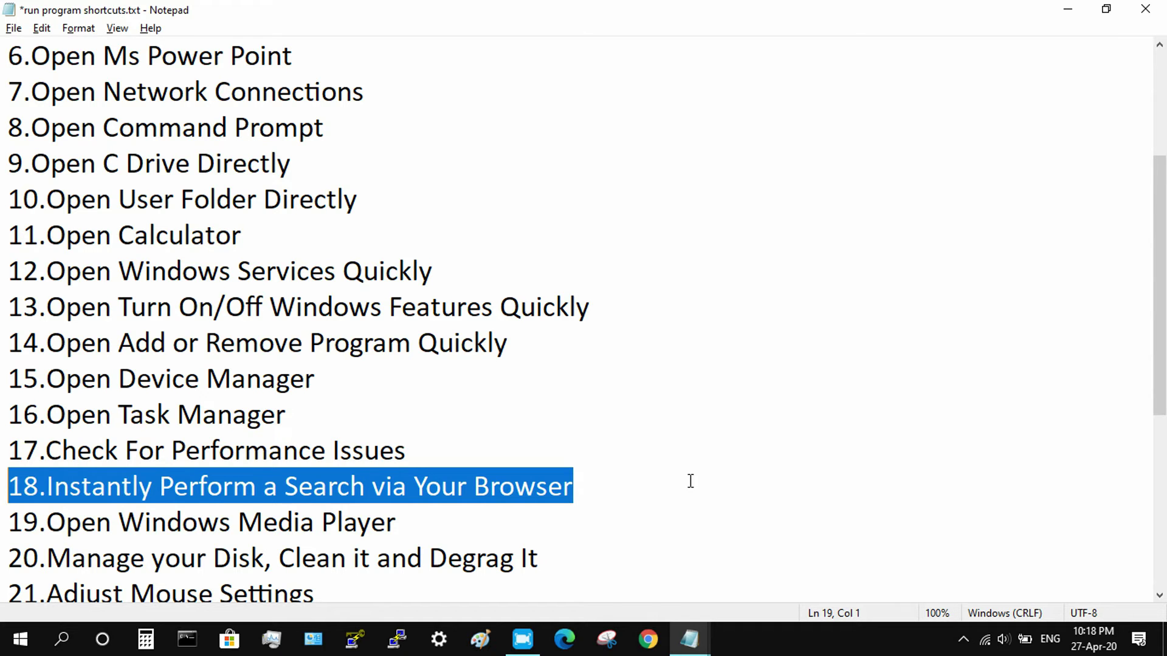
pyautogui.press('super+r')
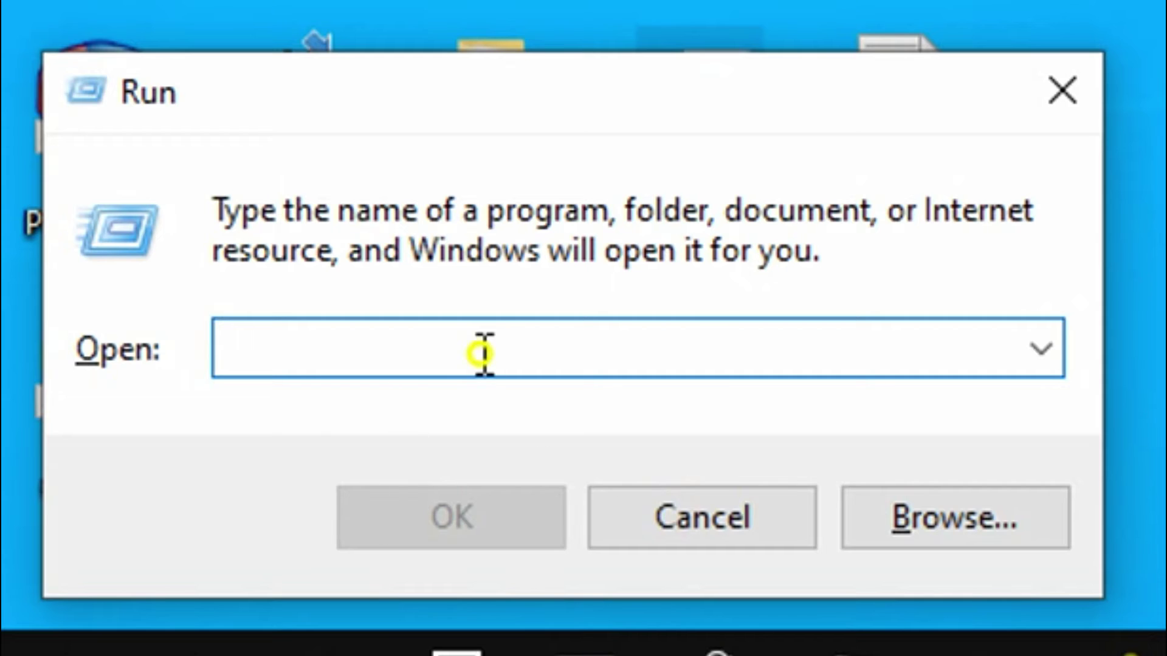
pyautogui.write('chrome')
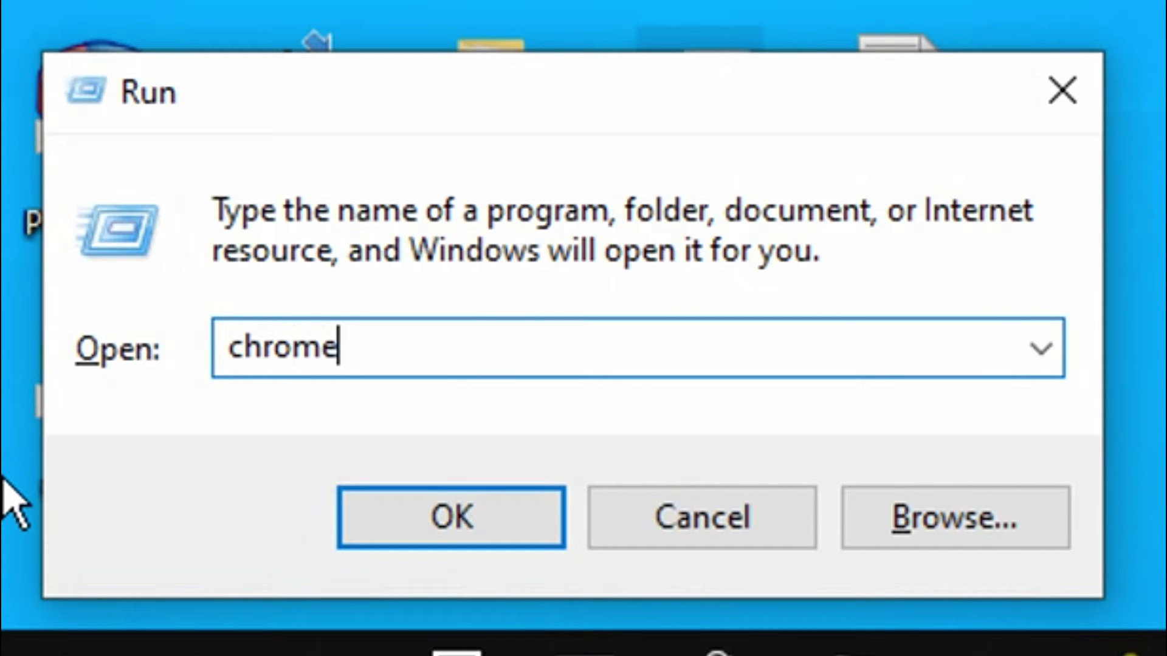
pyautogui.write(' "?')
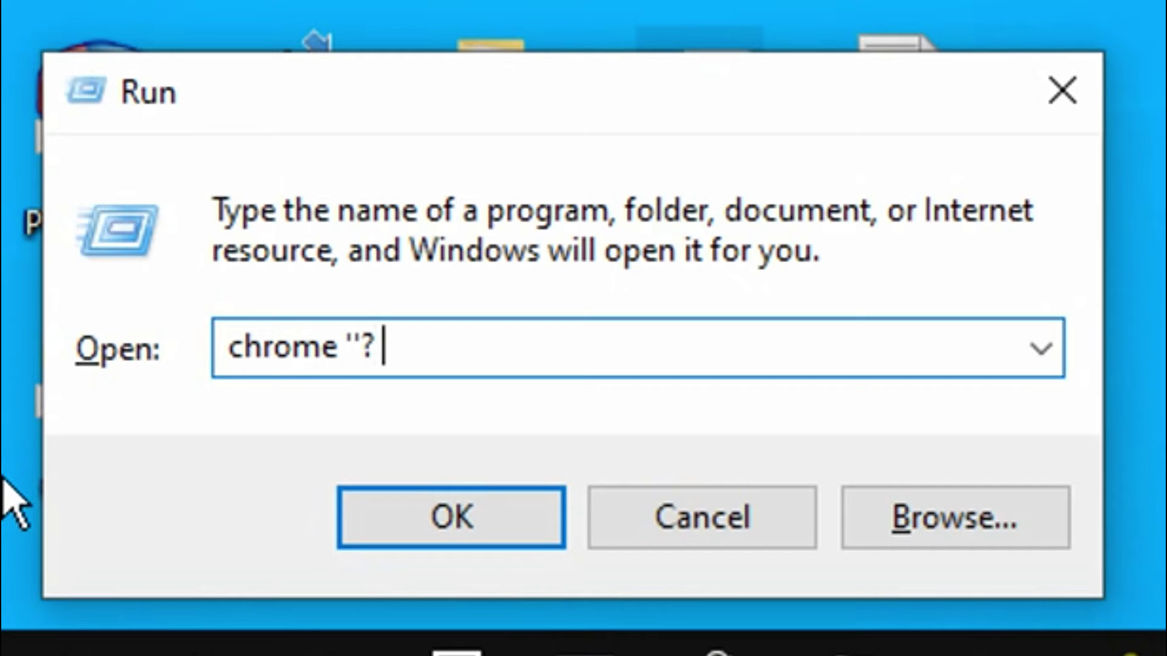
pyautogui.write(' www.google.com')
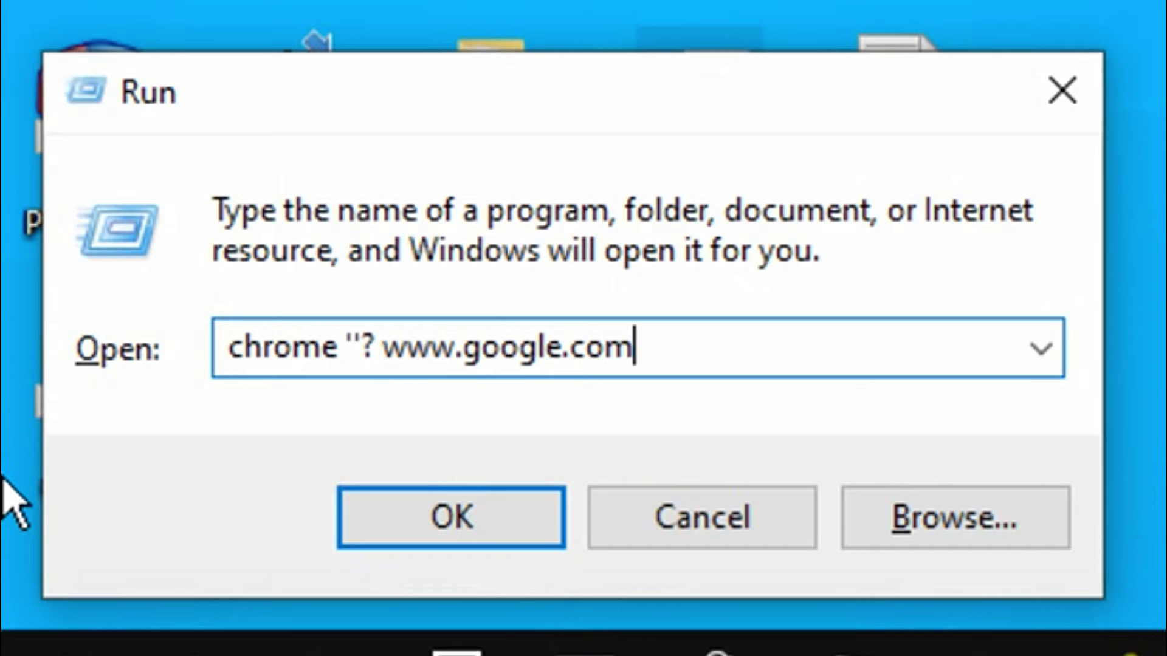
pyautogui.click(391, 534)
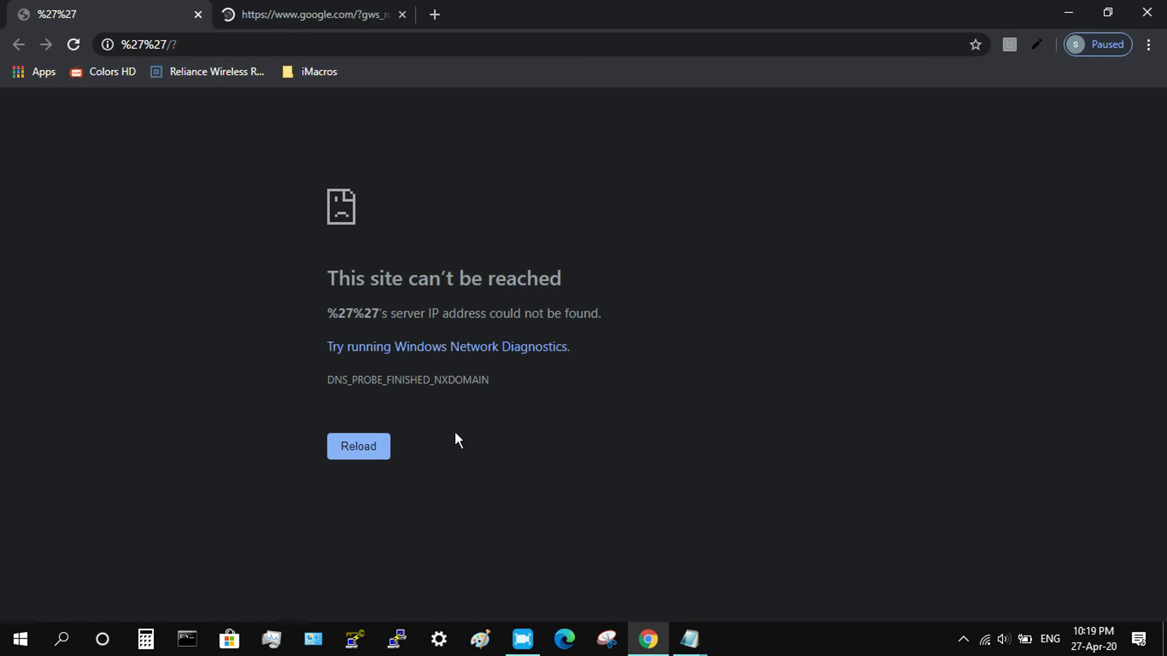
pyautogui.click(321, 8)
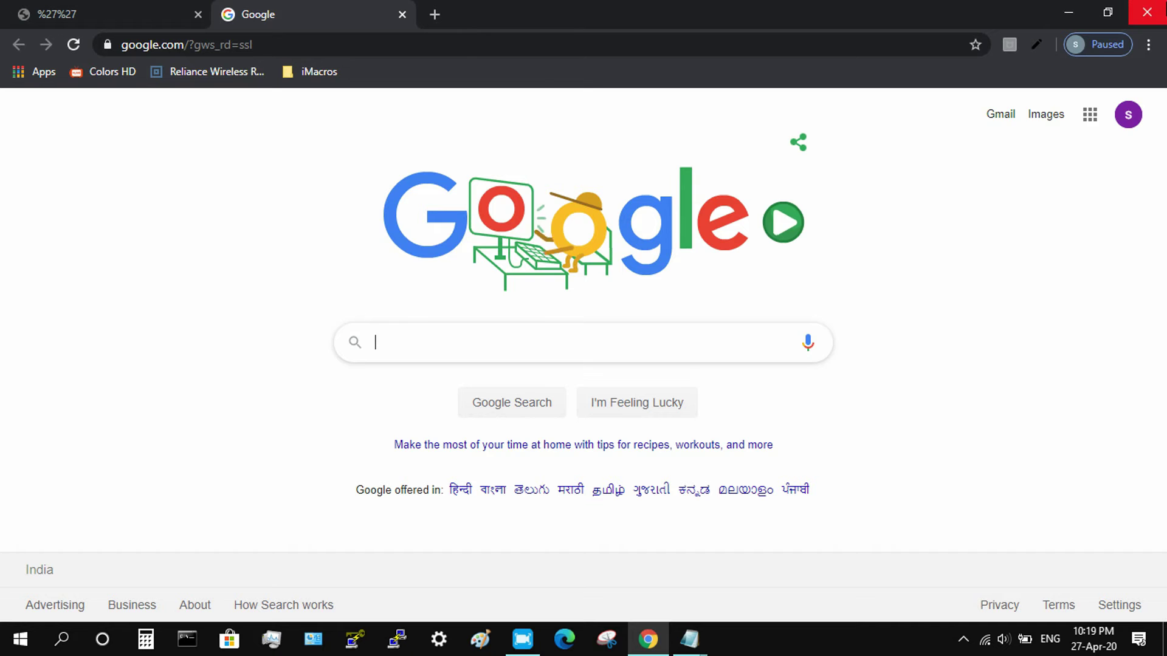
# Close Chrome, return to run program shortcuts.txt and highlight the "19.Open Windows Media Player" line
pyautogui.click(1147, 12)
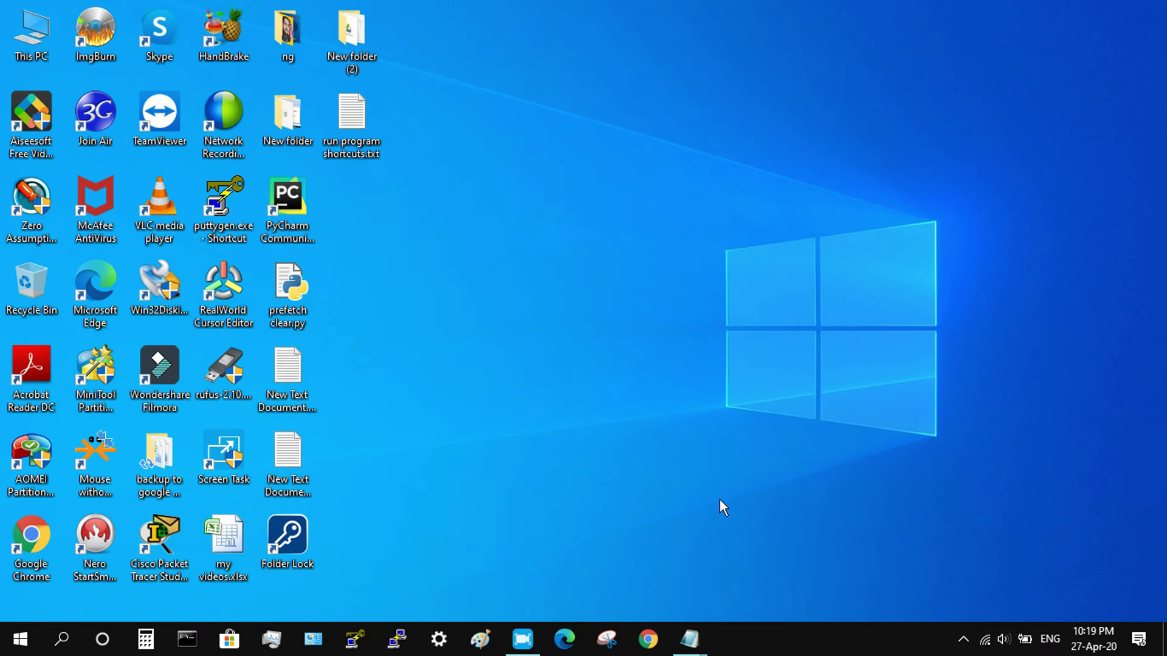
pyautogui.moveTo(699, 648)
pyautogui.click(775, 585)
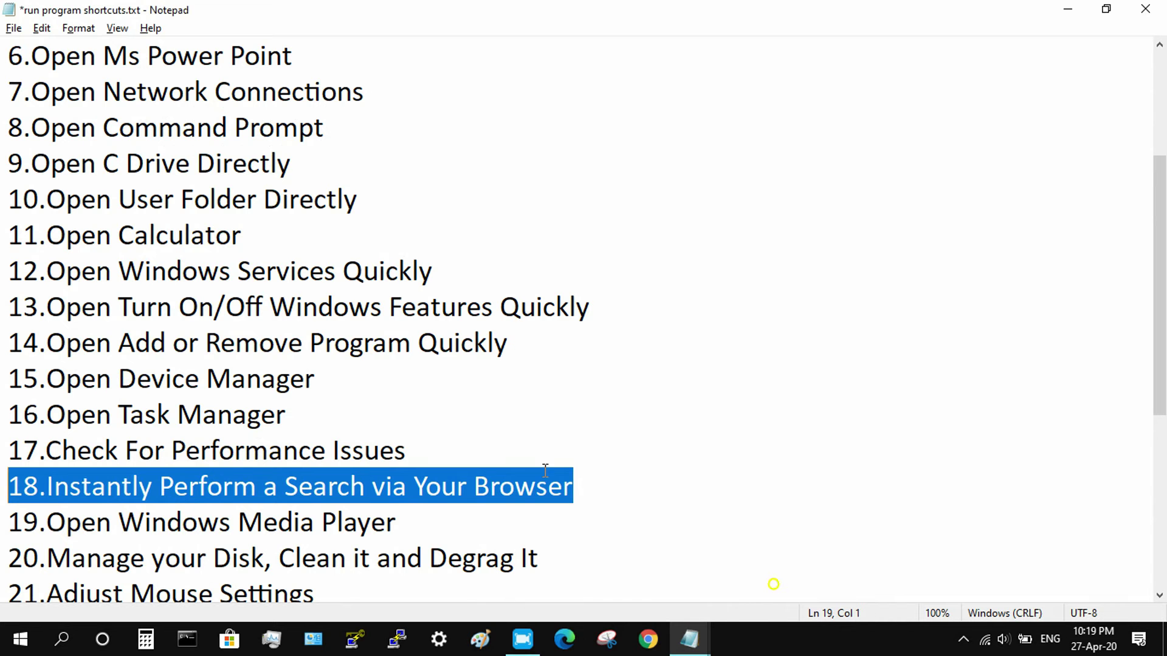
pyautogui.click(403, 524)
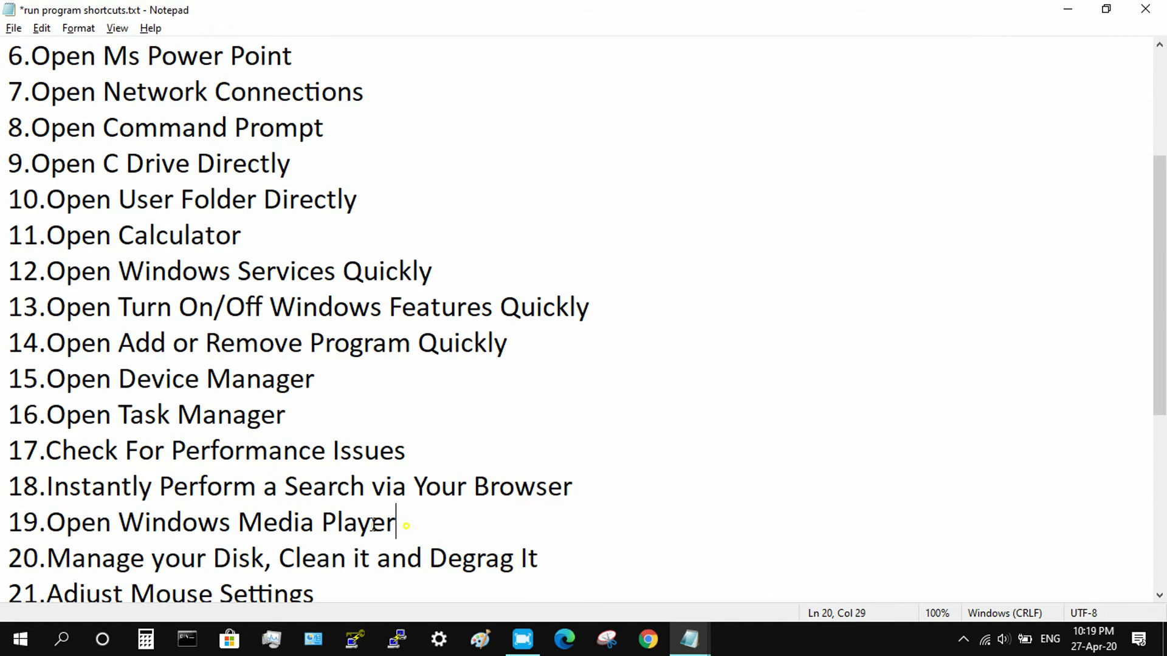
pyautogui.moveTo(440, 529); pyautogui.dragTo(10, 535)
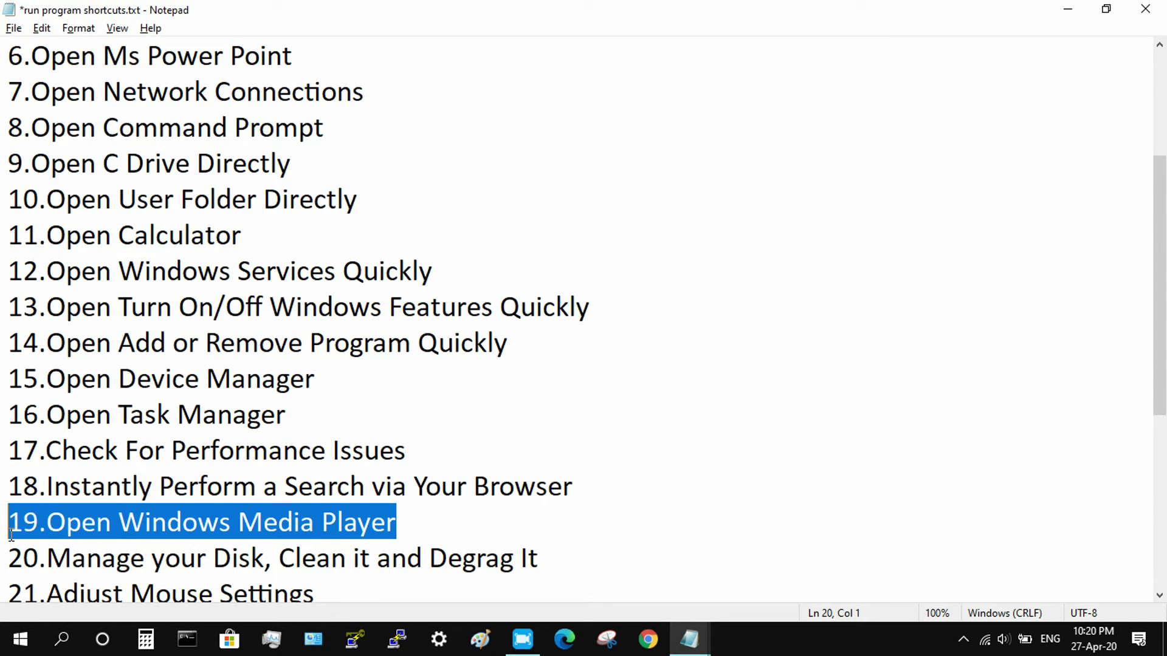
# Show the desktop and open Windows Media Player with the Run command wmplayer
pyautogui.press('super+d')
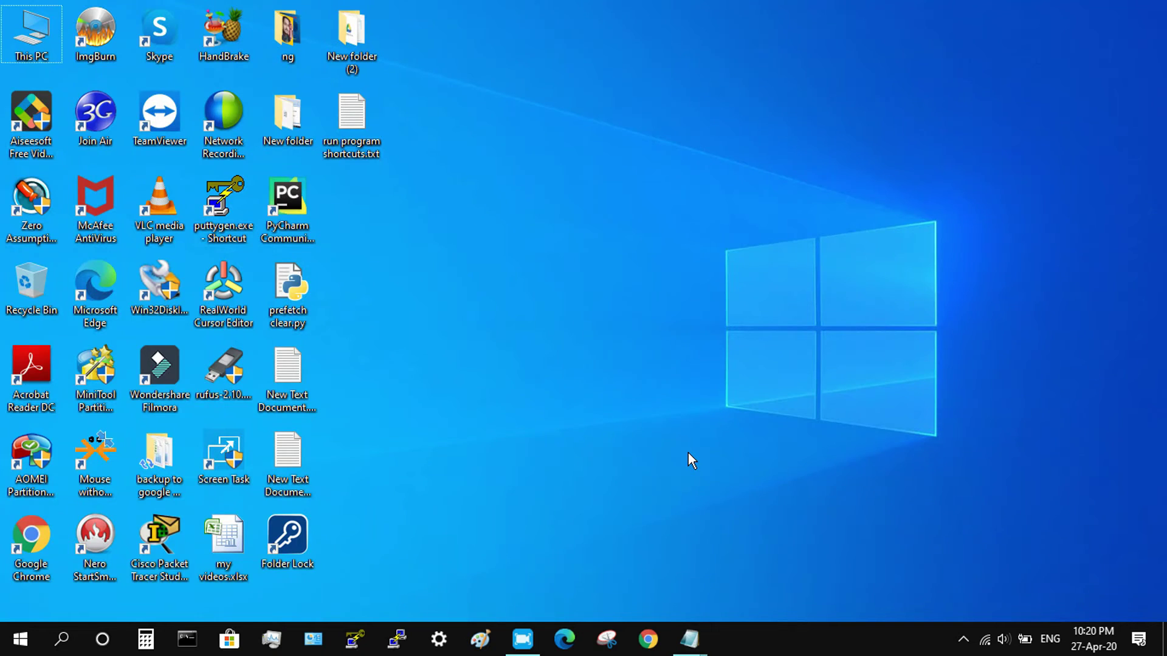
pyautogui.press('super')
pyautogui.write('r')
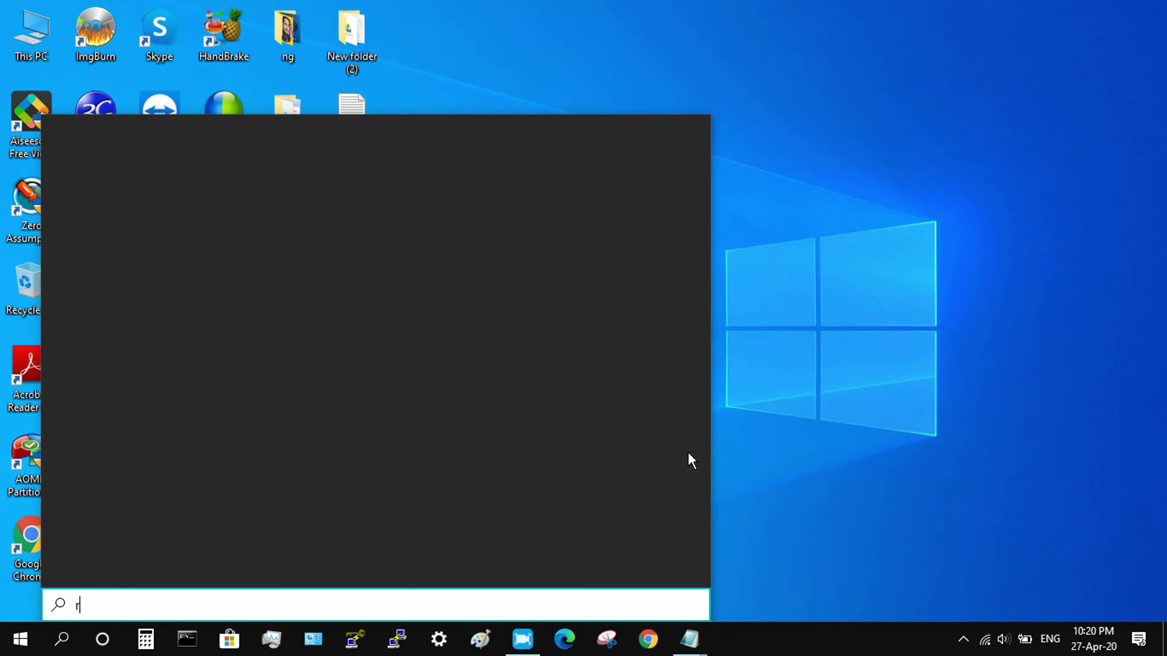
pyautogui.press('super+r')
pyautogui.write('w')
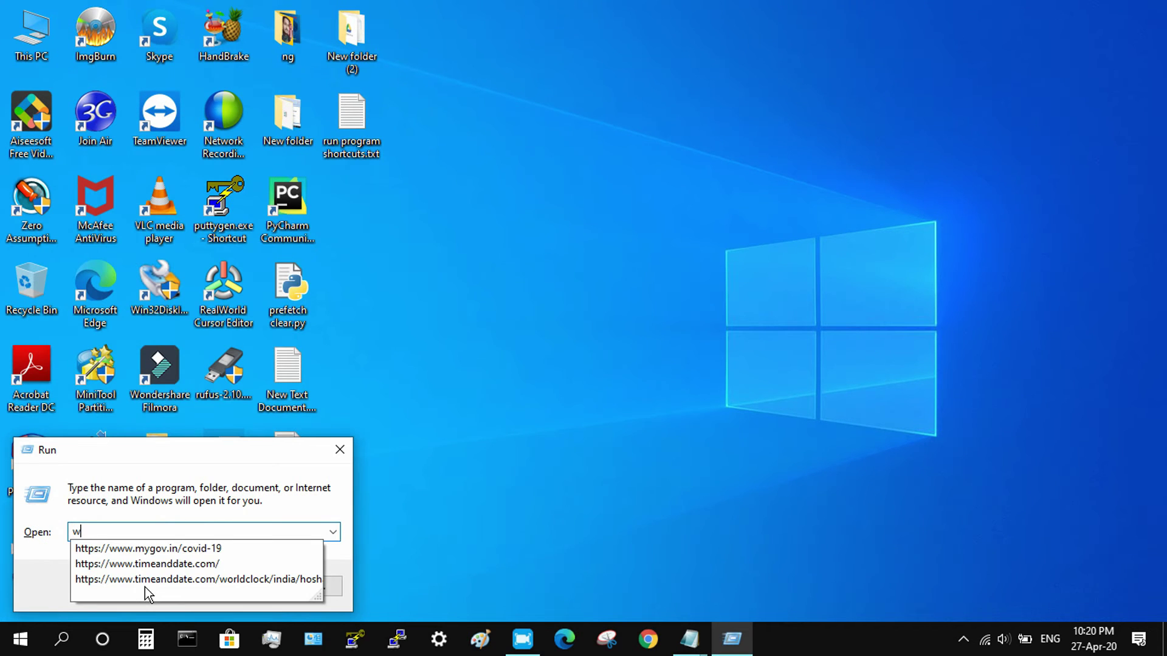
pyautogui.write('mplayer')
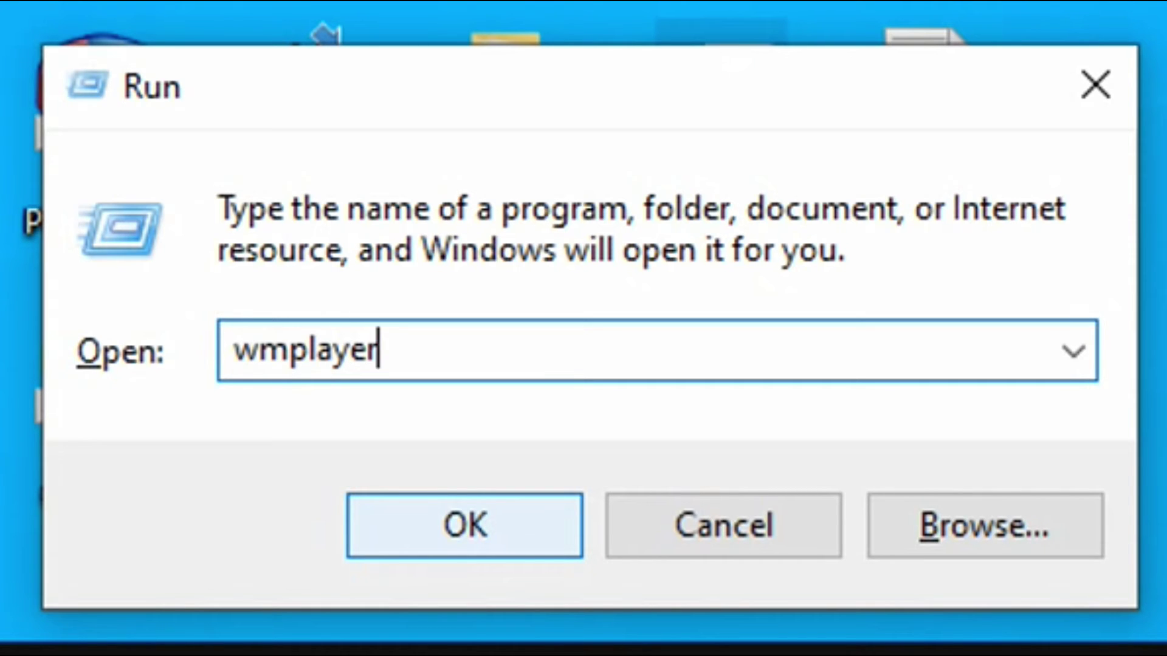
pyautogui.click(467, 527)
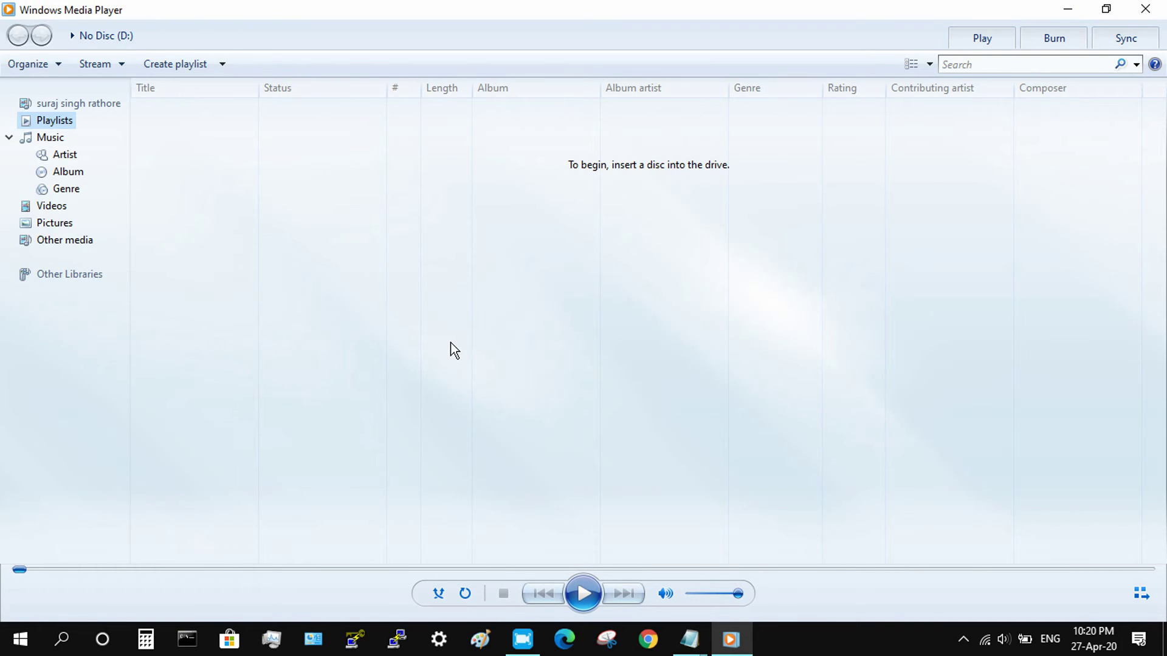
# Close Windows Media Player and highlight the line numbered 20, about managing the disk, in run program shortcuts.txt
pyautogui.click(1146, 9)
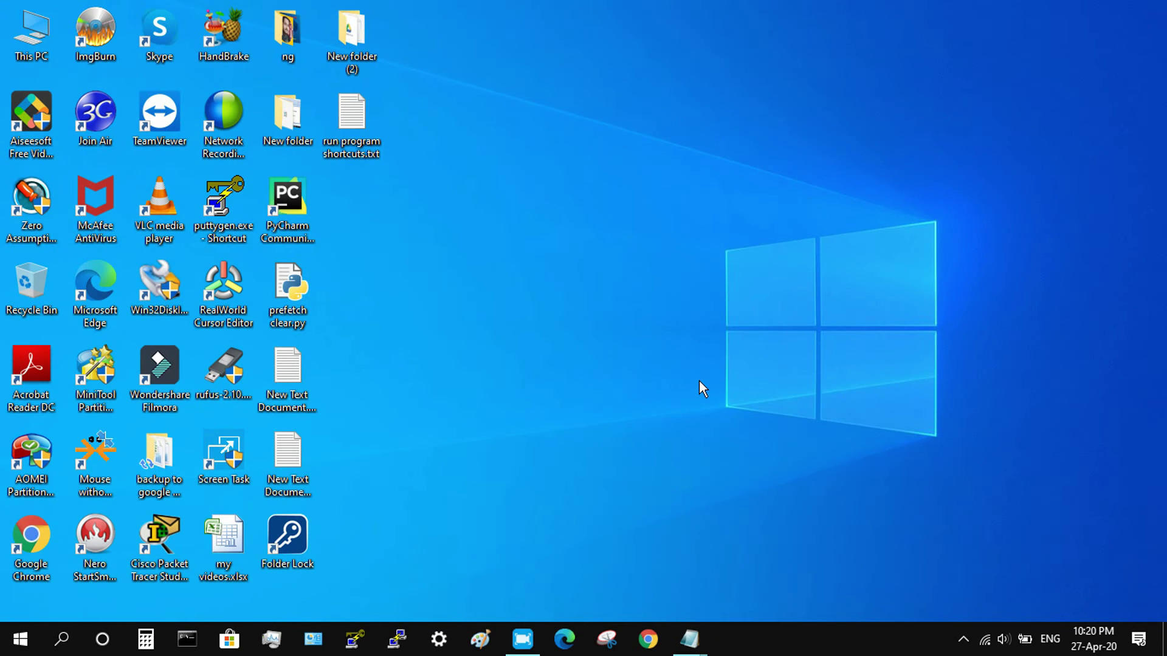
pyautogui.moveTo(689, 640)
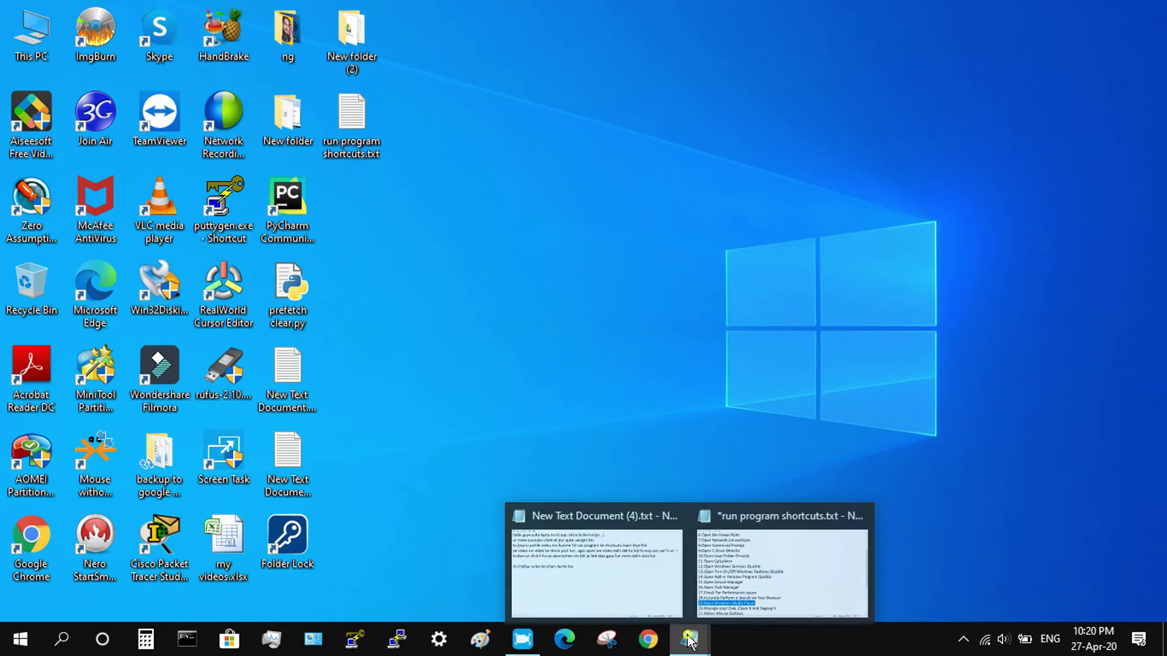
pyautogui.click(778, 548)
pyautogui.scroll(-2, 486, 535)
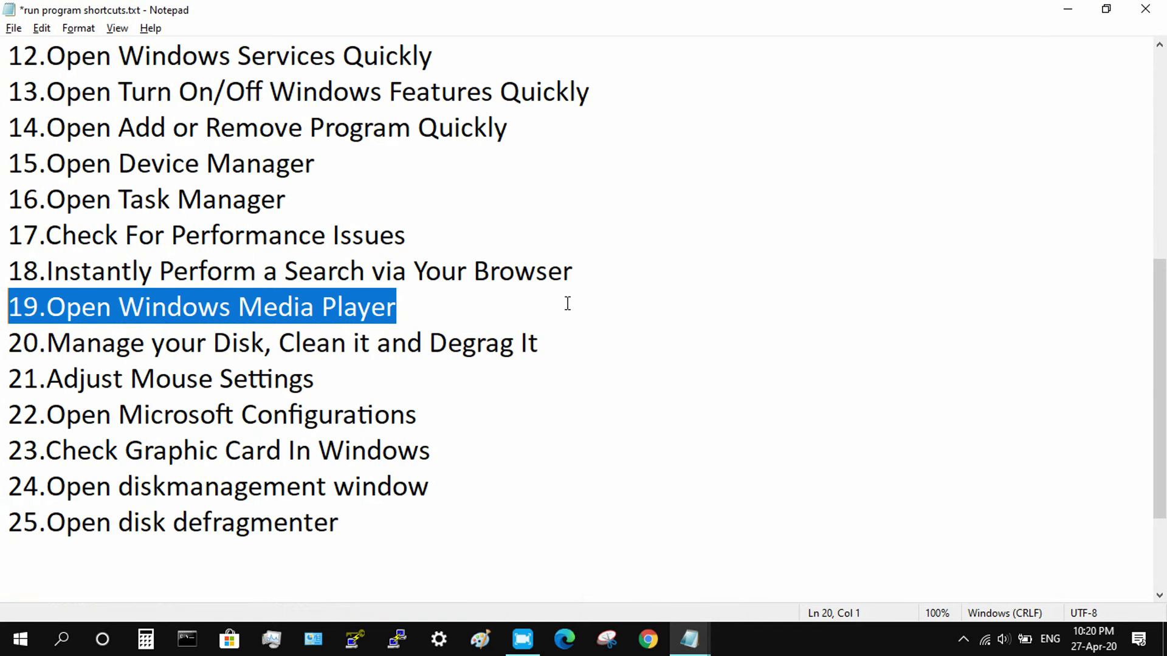
pyautogui.moveTo(573, 342); pyautogui.dragTo(6, 343)
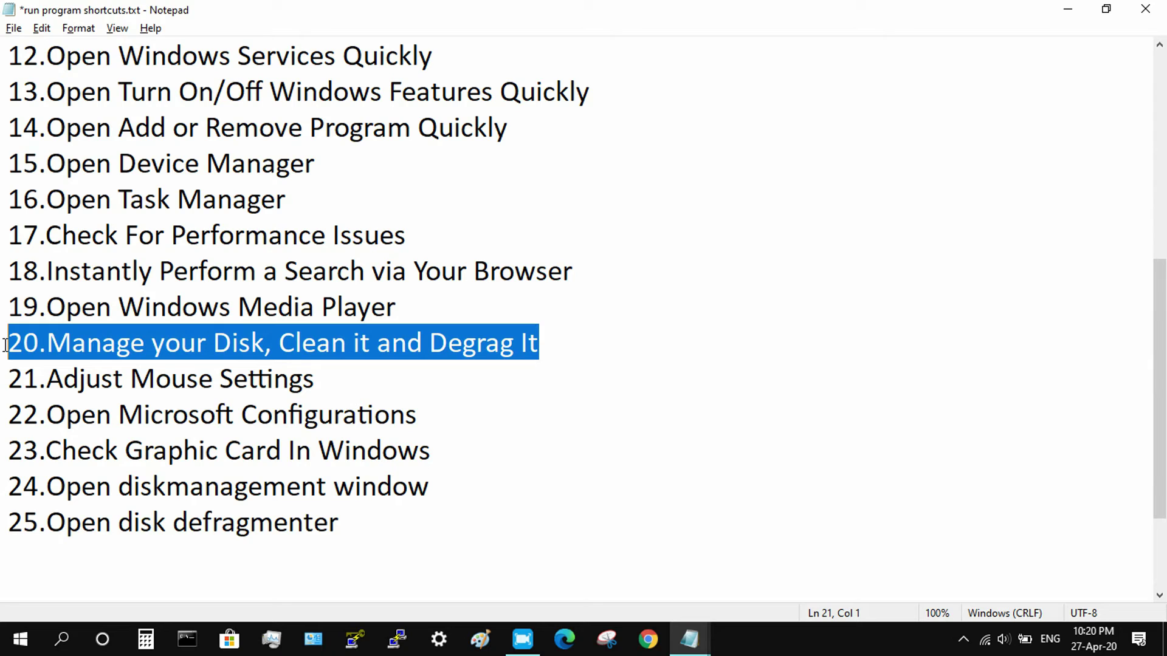
# Correct "Degrag" to "Defrag" in line 20, save run program shortcuts.txt and minimize it
pyautogui.click(334, 293)
pyautogui.click(477, 346)
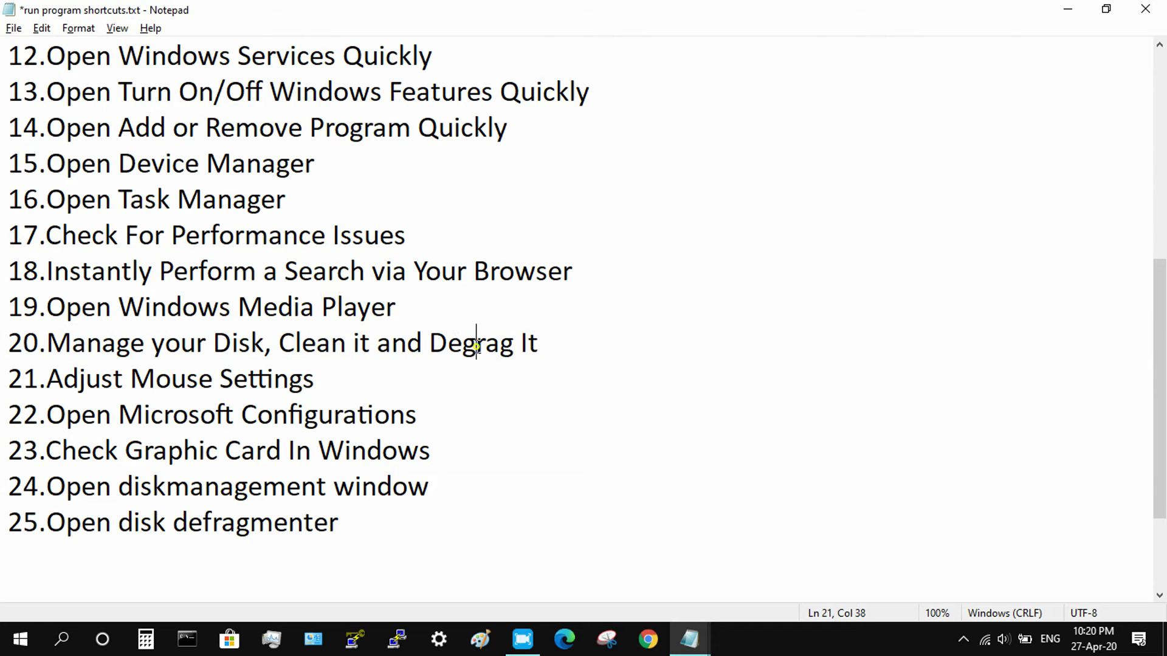
pyautogui.press('BackSpace')
pyautogui.write('f')
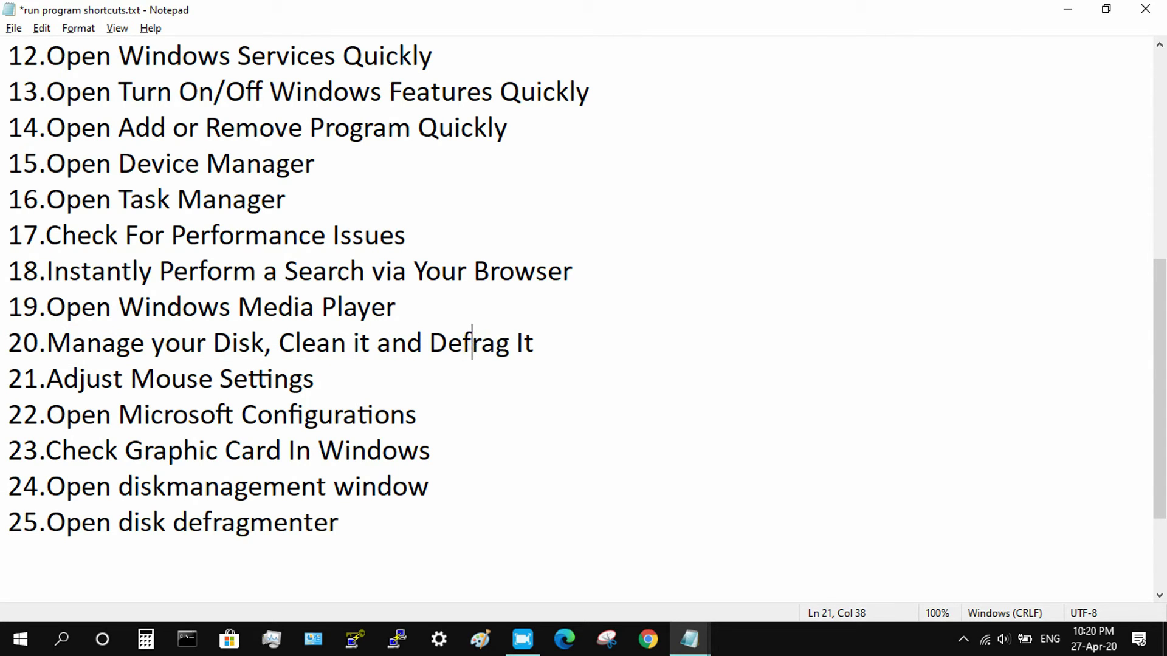
pyautogui.hotkey('ctrl', 's')
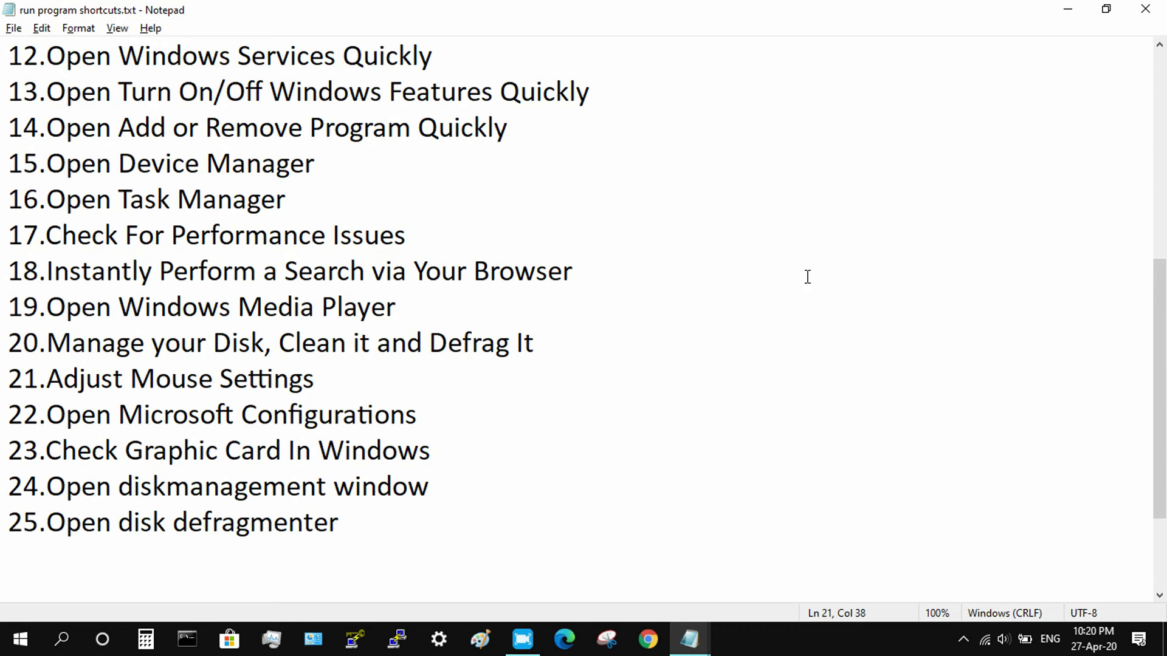
pyautogui.click(1065, 9)
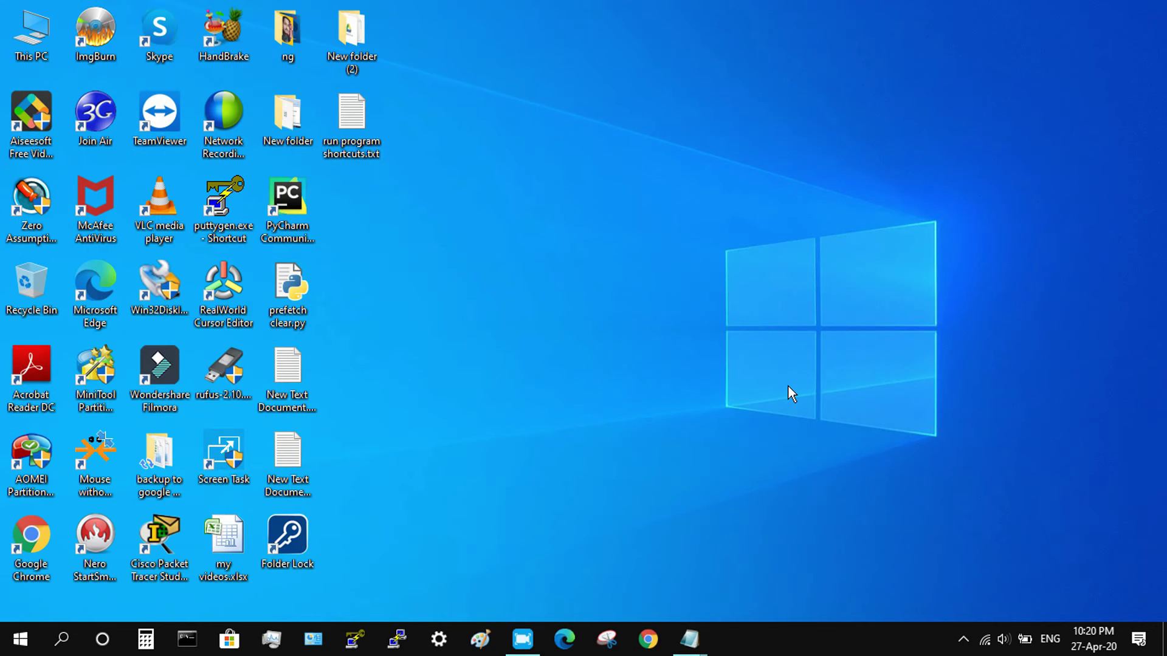
# Open Disk Cleanup with the Run command cleanmgr and select the OS (C:) drive
pyautogui.press('super+r')
pyautogui.write('cle')
pyautogui.press('super+r')
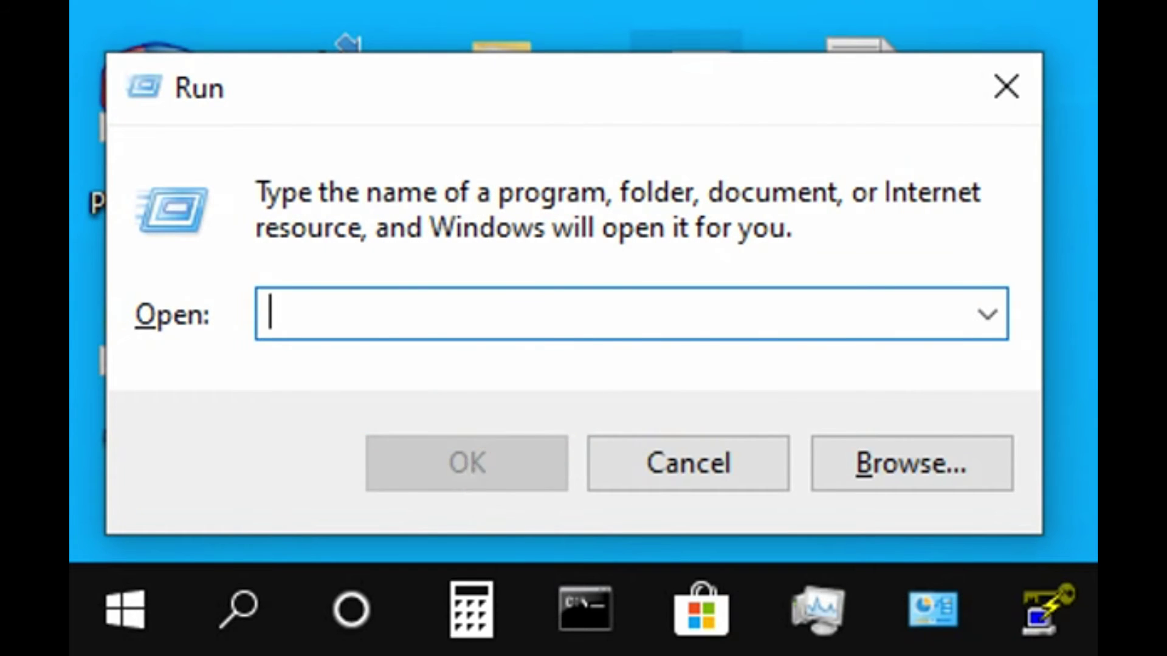
pyautogui.write('cleanmgr')
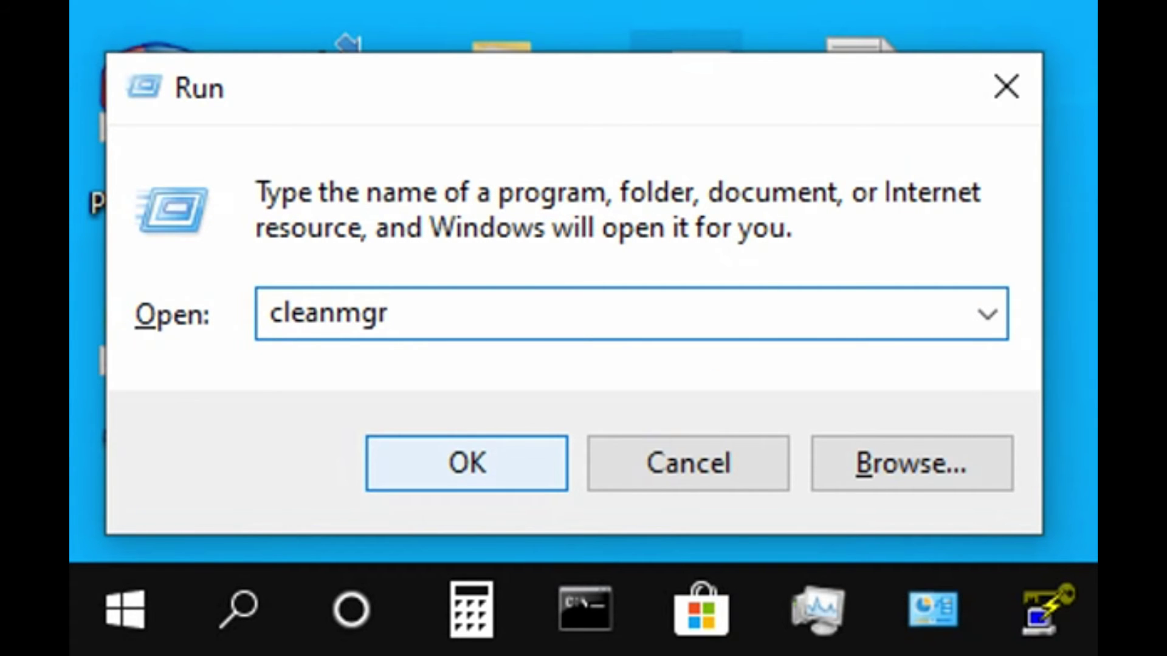
pyautogui.click(467, 471)
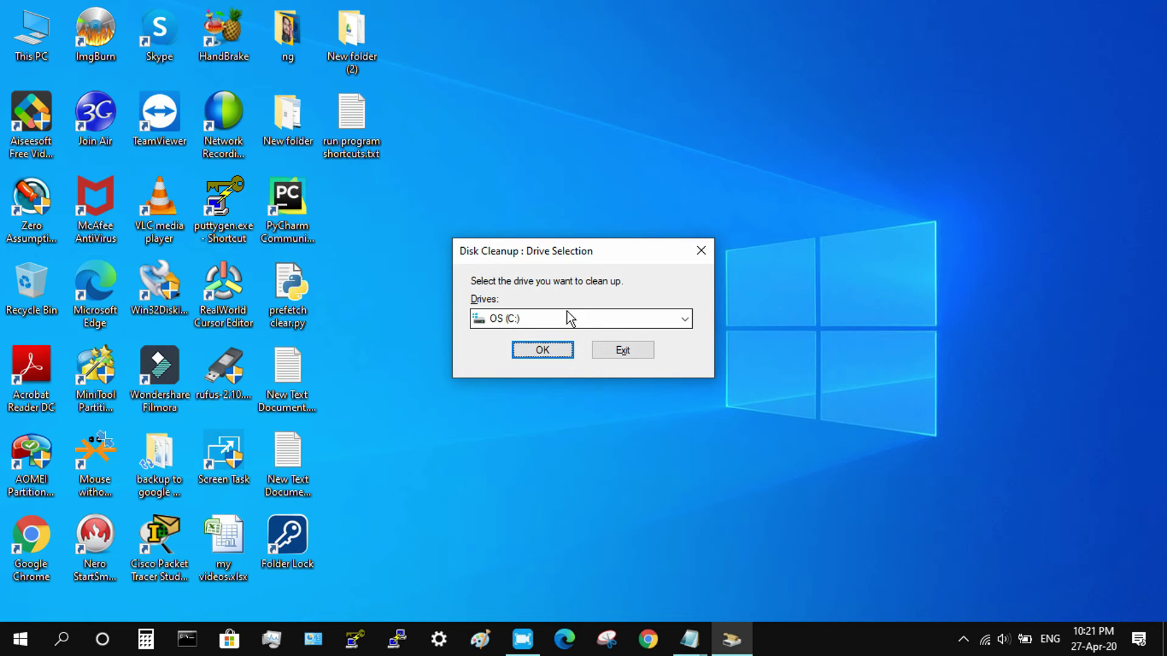
pyautogui.click(582, 315)
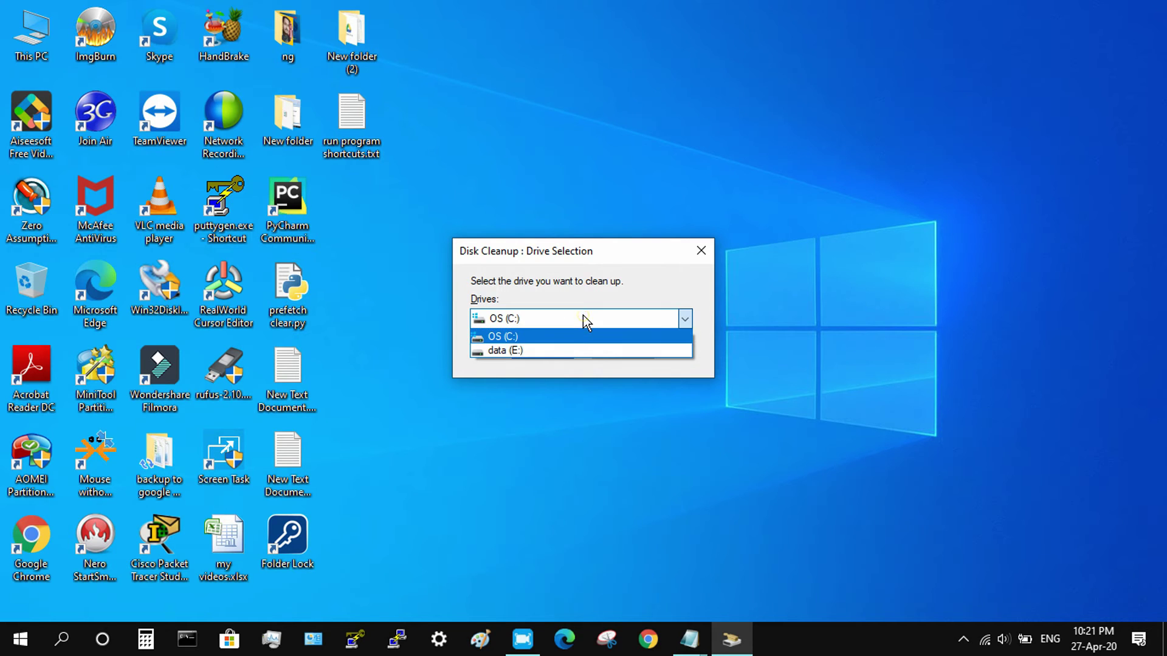
pyautogui.click(547, 334)
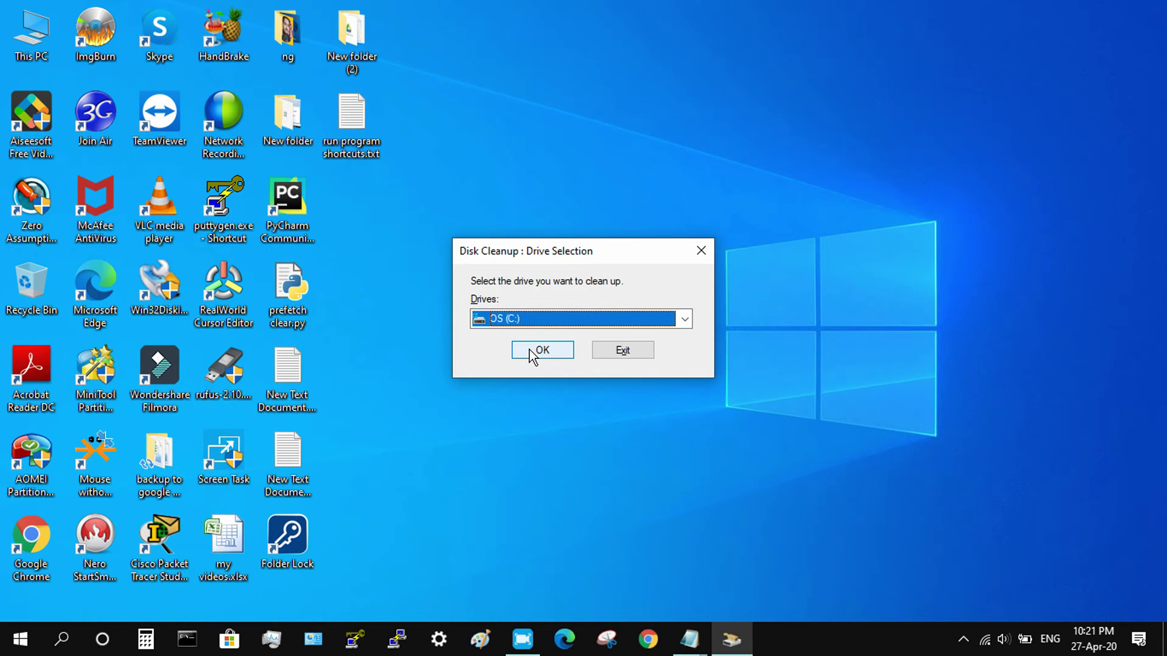
# Exit Disk Cleanup without cleaning and highlight the "21.Adjust Mouse Settings" line in run program shortcuts.txt
pyautogui.click(620, 357)
pyautogui.moveTo(690, 643)
pyautogui.click(747, 591)
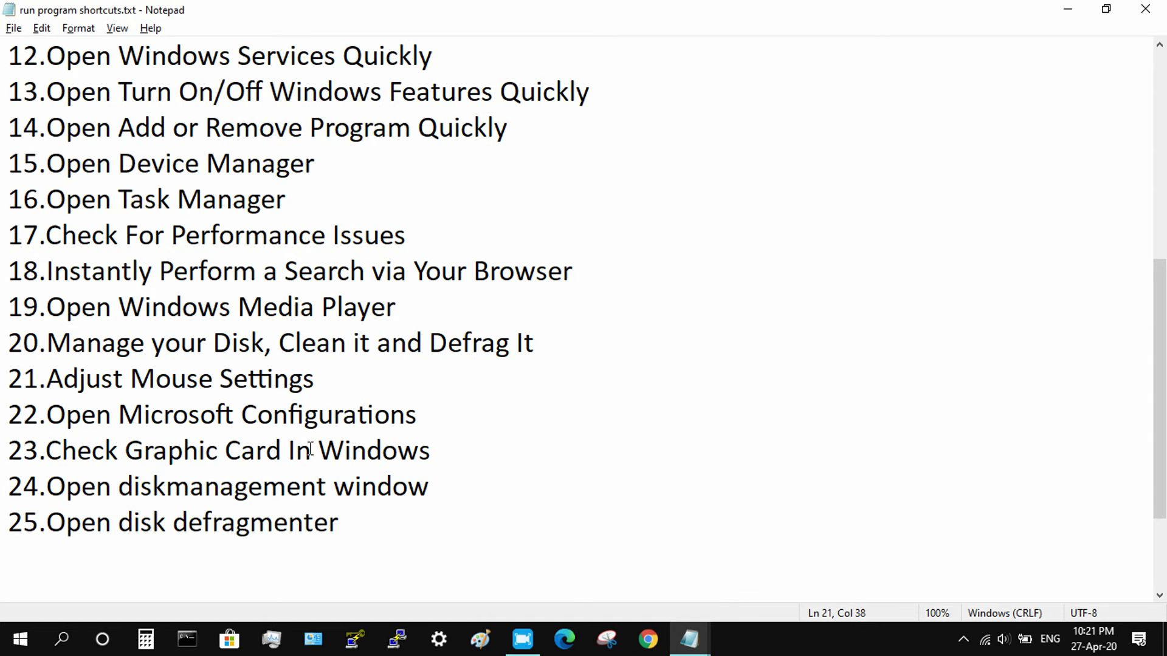
pyautogui.moveTo(346, 387); pyautogui.dragTo(3, 380)
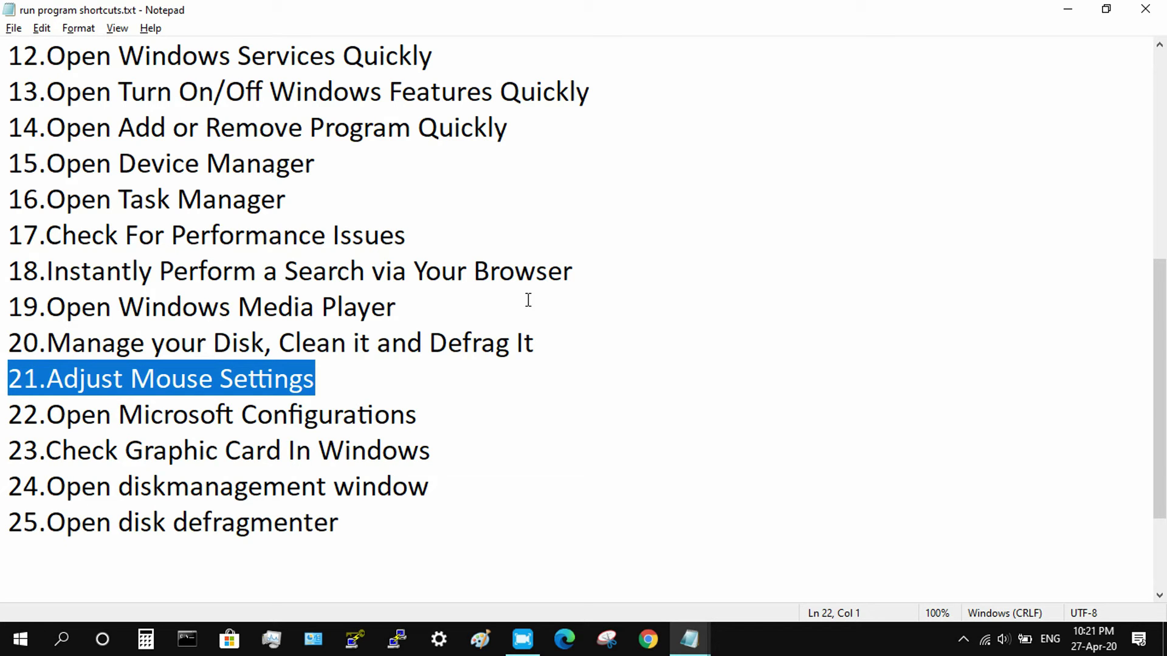
# Minimize run program shortcuts.txt and open Mouse Properties with the Run command main.cpl
pyautogui.click(1067, 12)
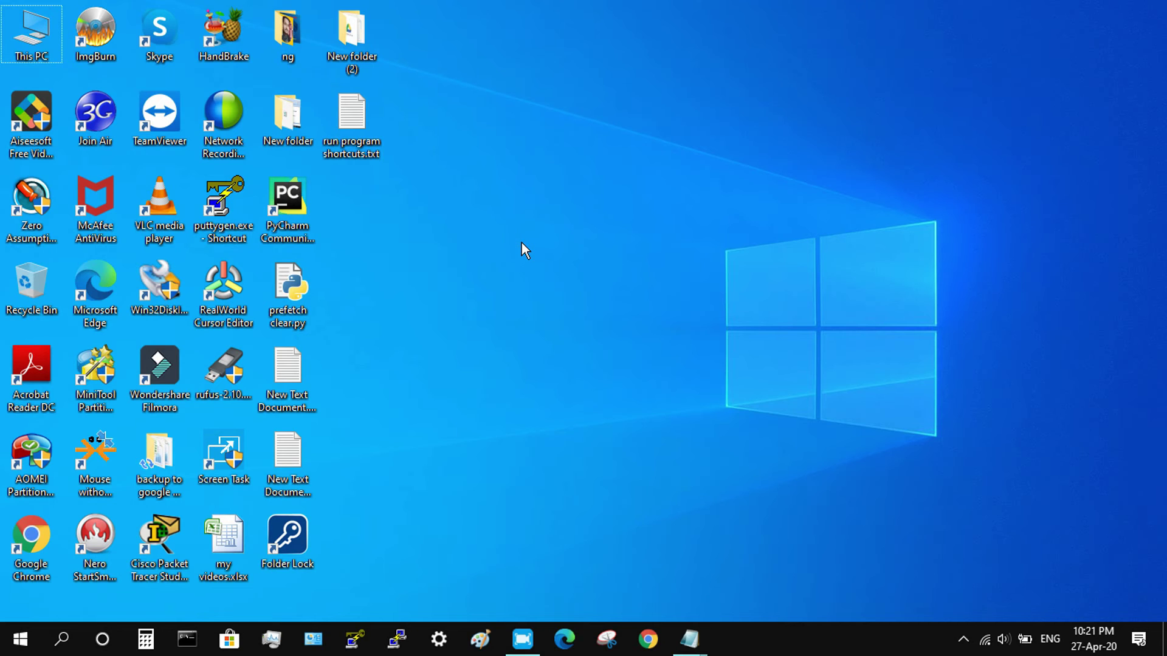
pyautogui.press('super+r')
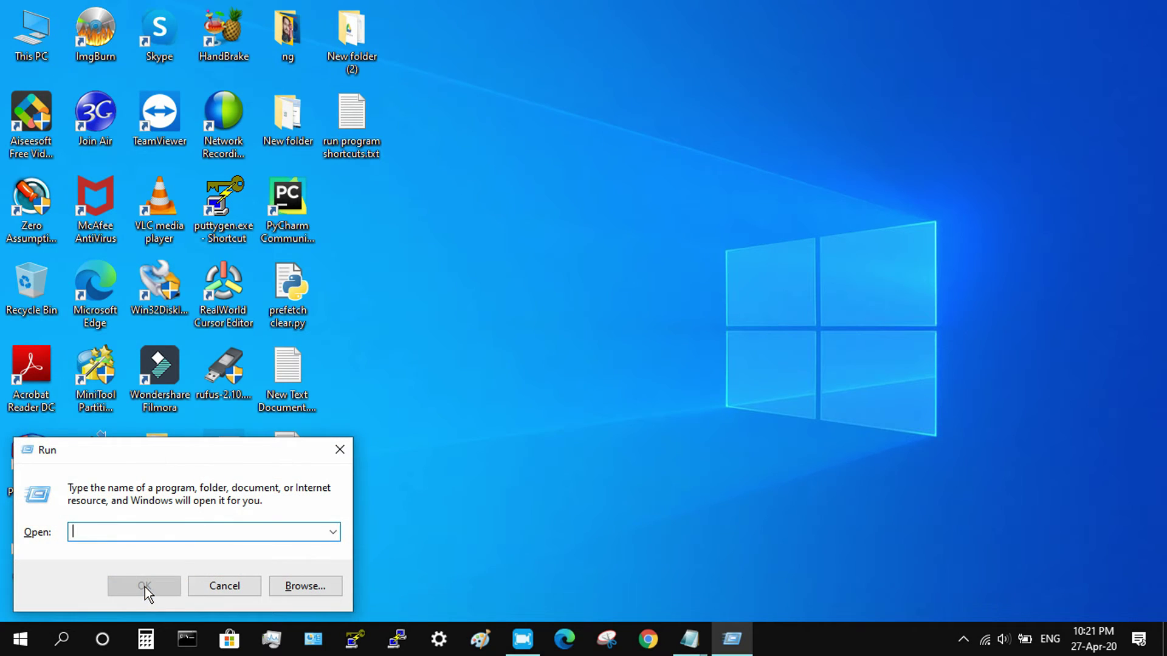
pyautogui.write('main.')
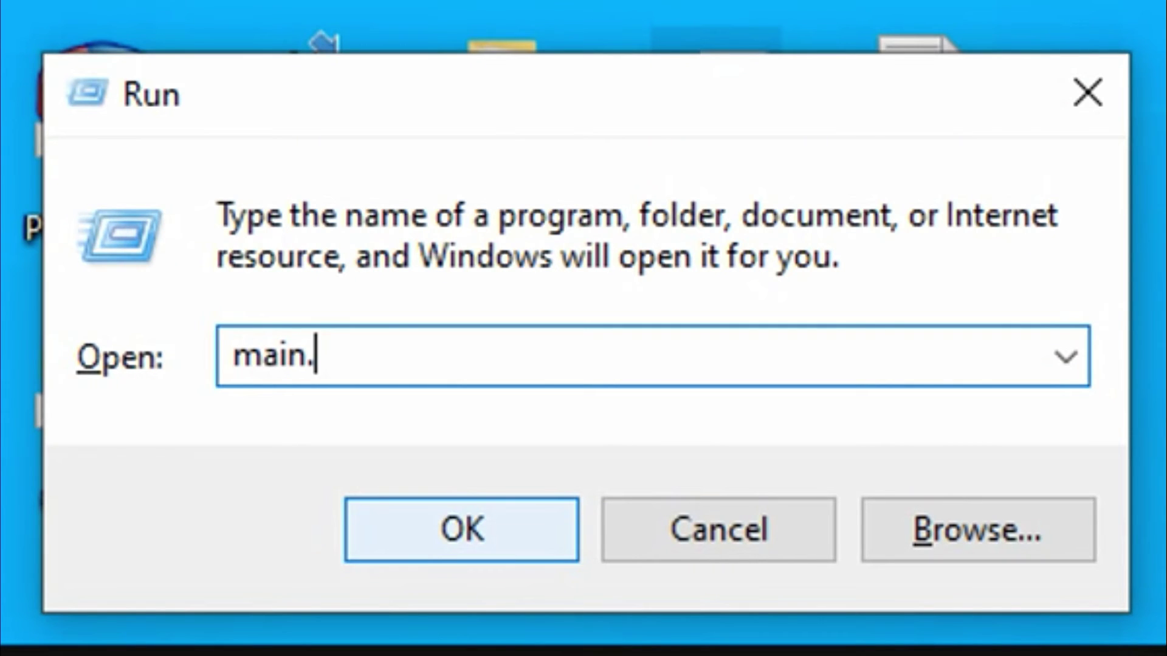
pyautogui.write('cpl')
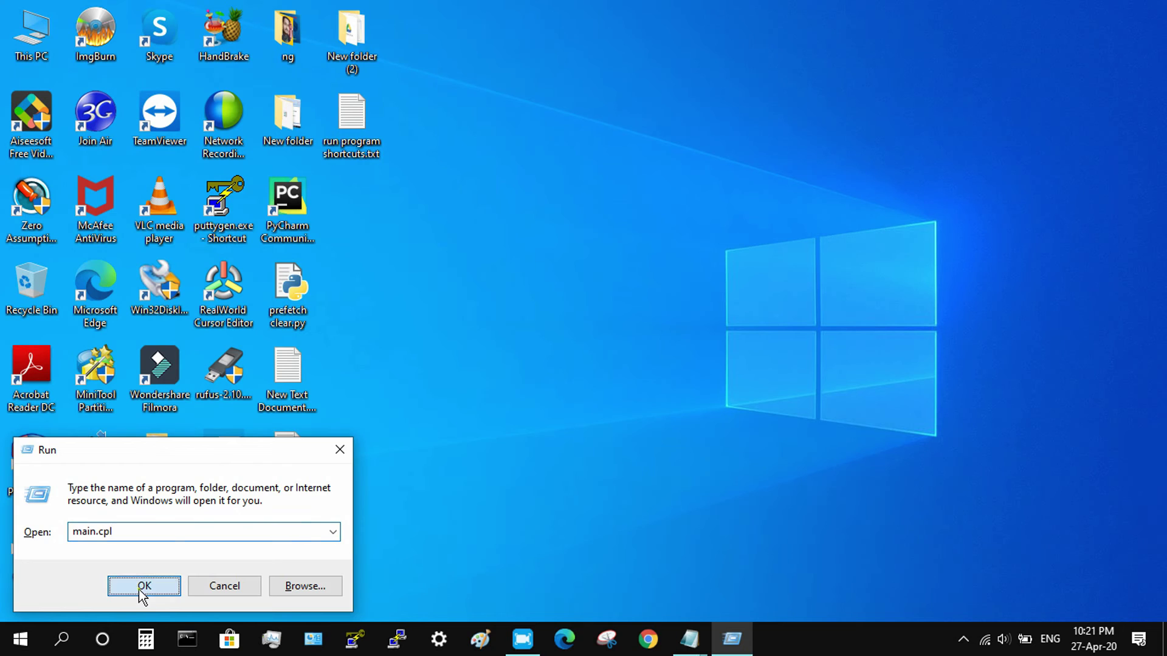
pyautogui.click(459, 526)
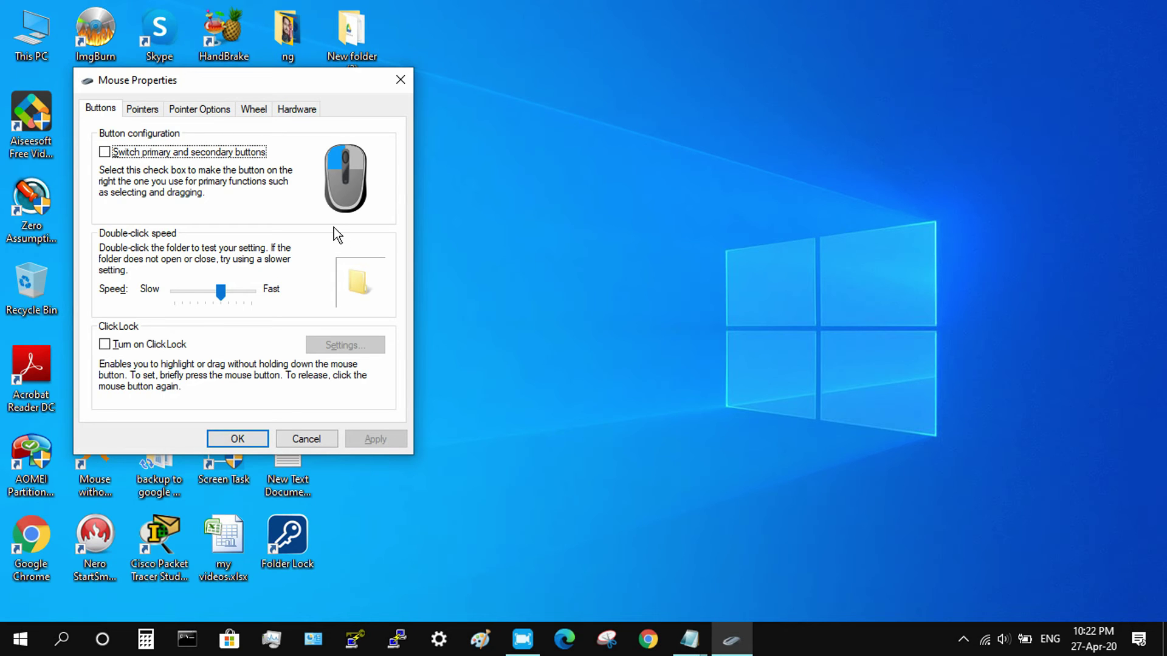
# Cancel Mouse Properties and highlight the "22.Open Microsoft Configurations" line in run program shortcuts.txt
pyautogui.click(306, 438)
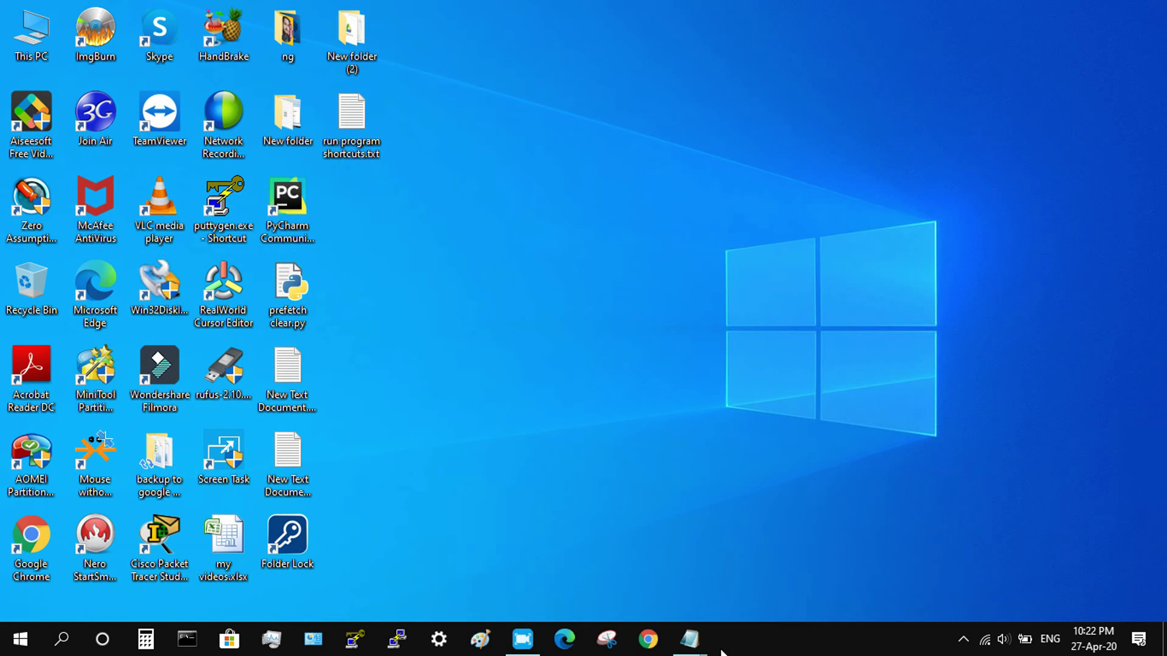
pyautogui.moveTo(695, 652)
pyautogui.click(728, 601)
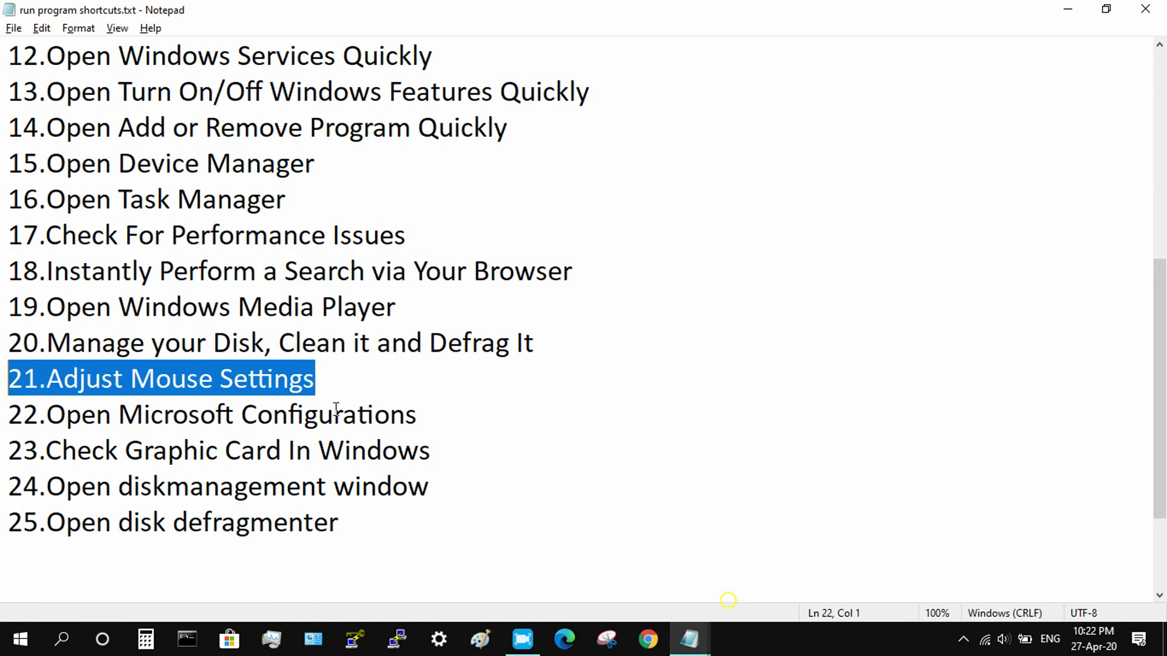
pyautogui.moveTo(442, 410); pyautogui.dragTo(3, 421)
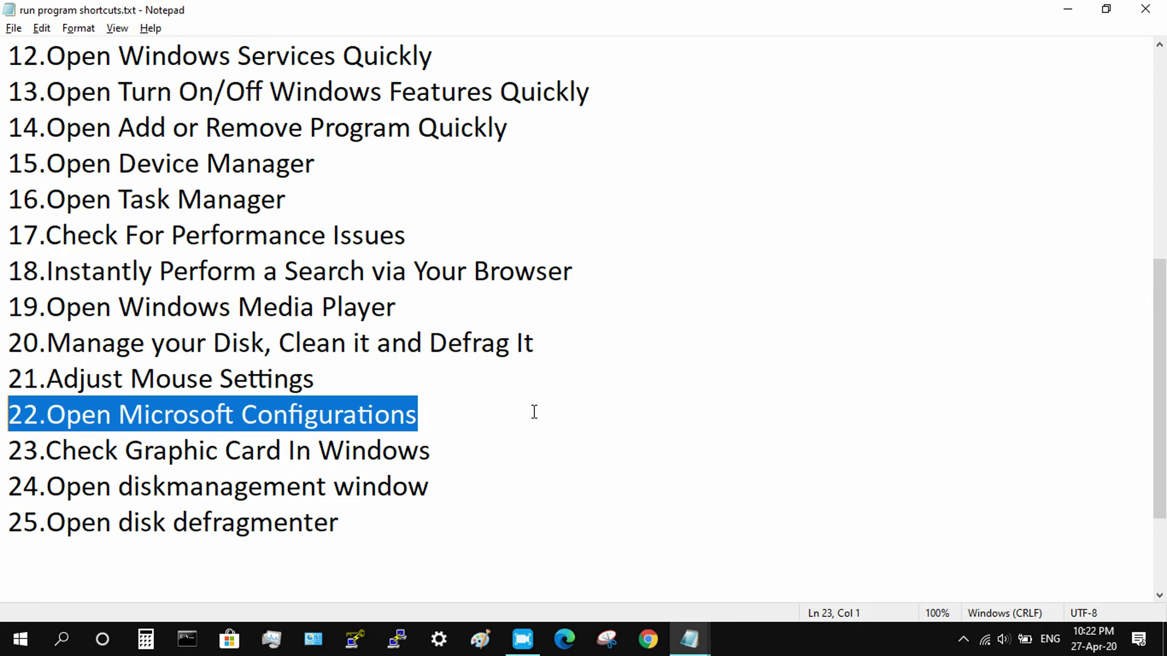
# Show the desktop and open System Configuration with the Run command msconfig
pyautogui.press('super+d')
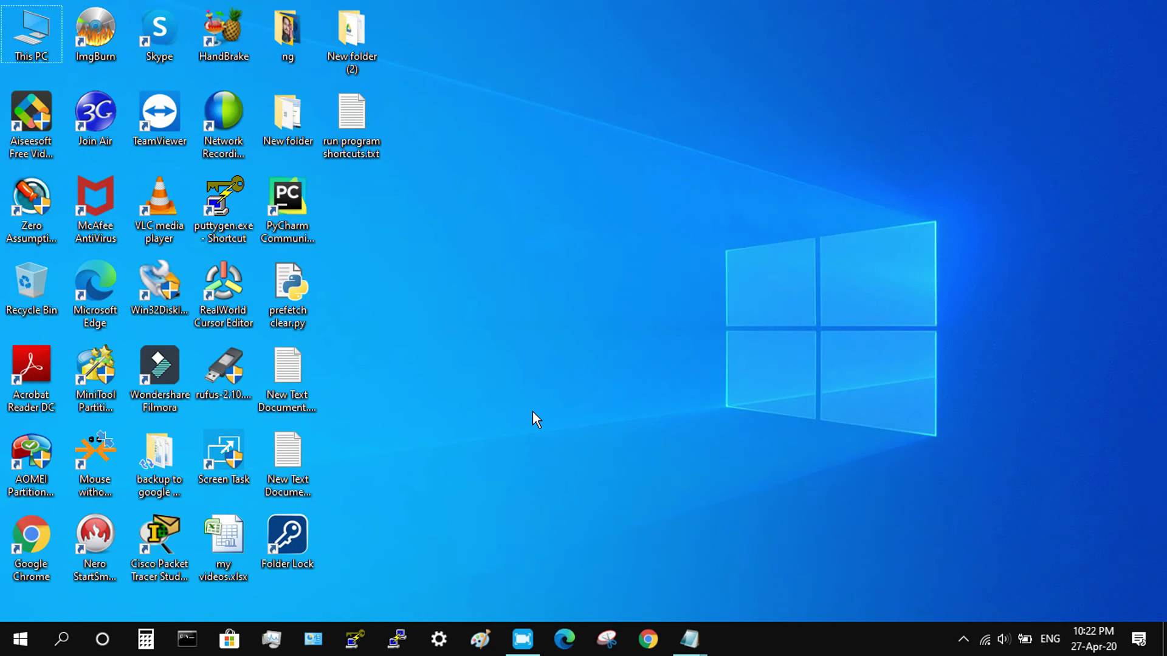
pyautogui.press('super+r')
pyautogui.write('msconfig')
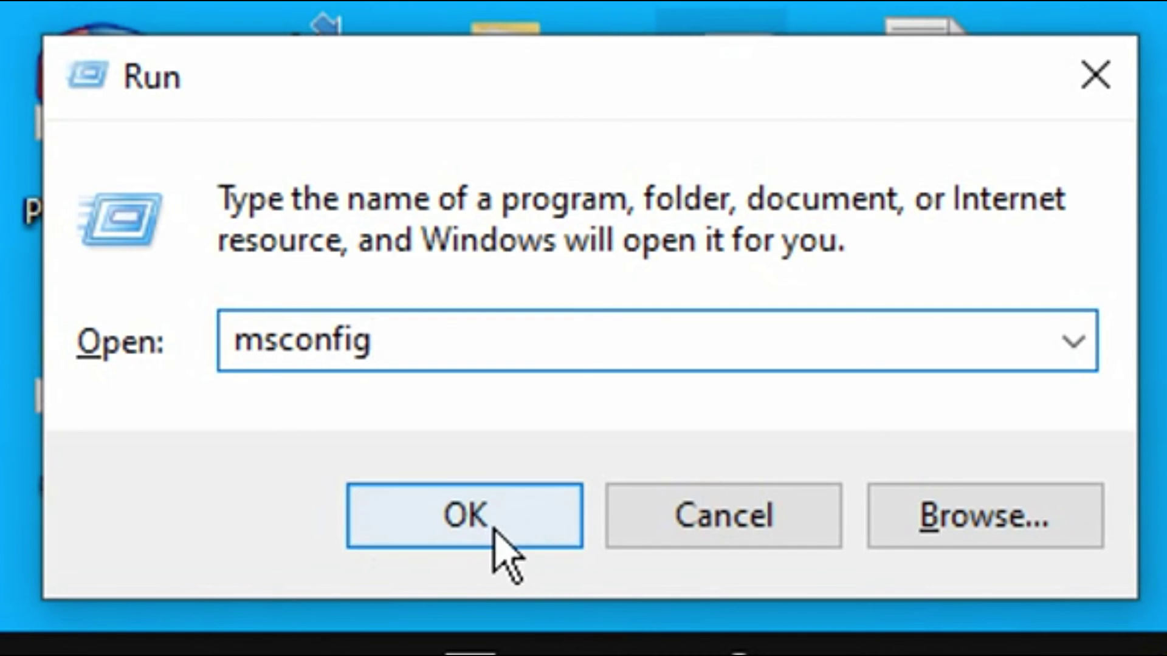
pyautogui.click(488, 523)
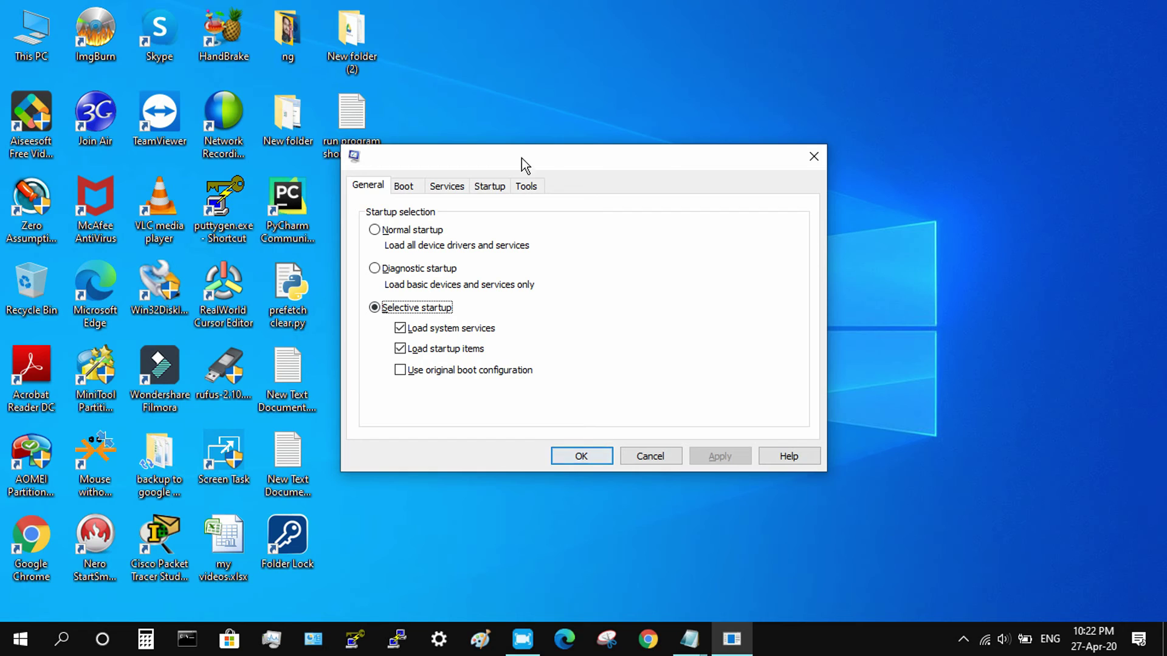
# Look through the boot, services, startup and tools pages of System Configuration
pyautogui.moveTo(571, 159); pyautogui.dragTo(567, 190)
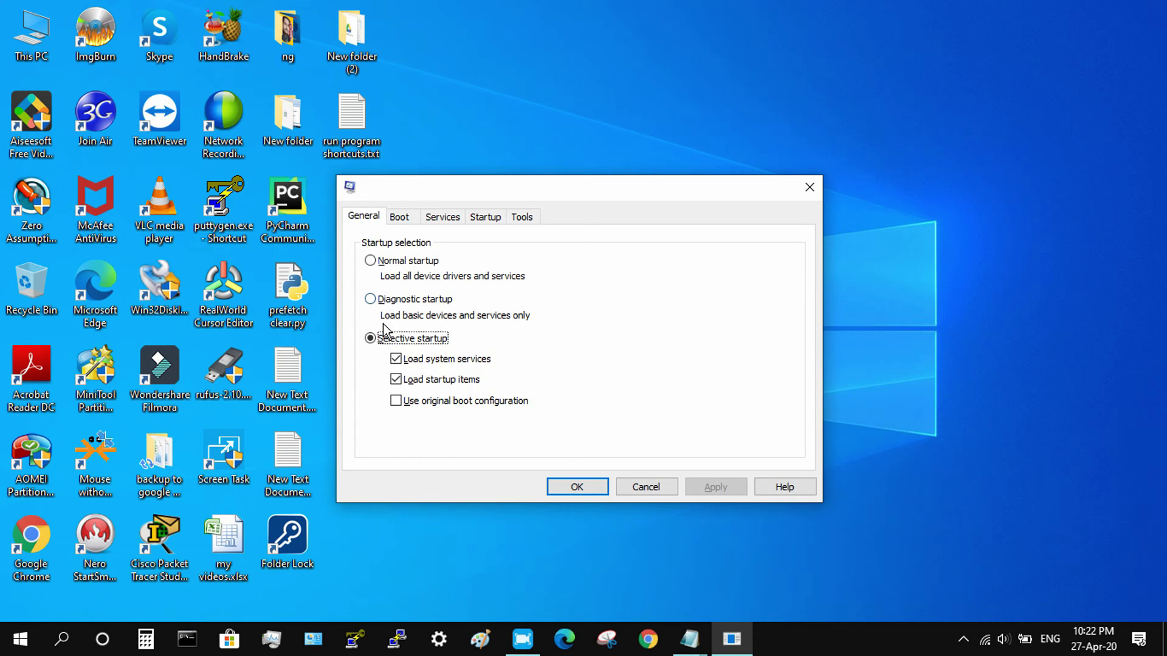
pyautogui.click(400, 217)
pyautogui.click(455, 225)
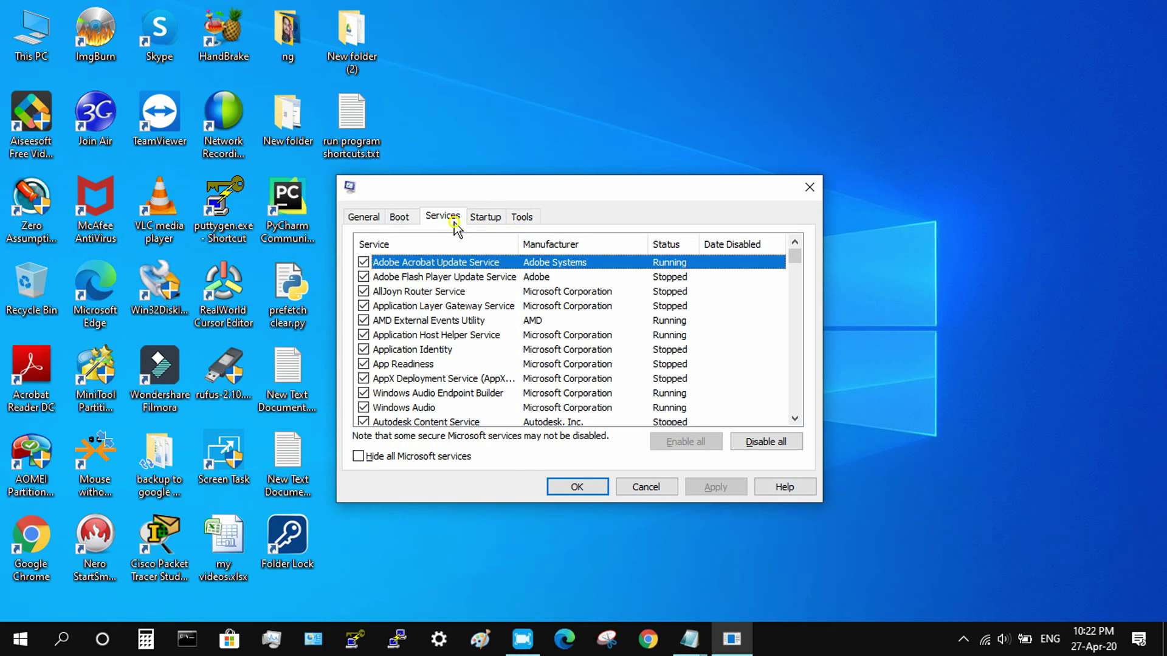
pyautogui.click(490, 220)
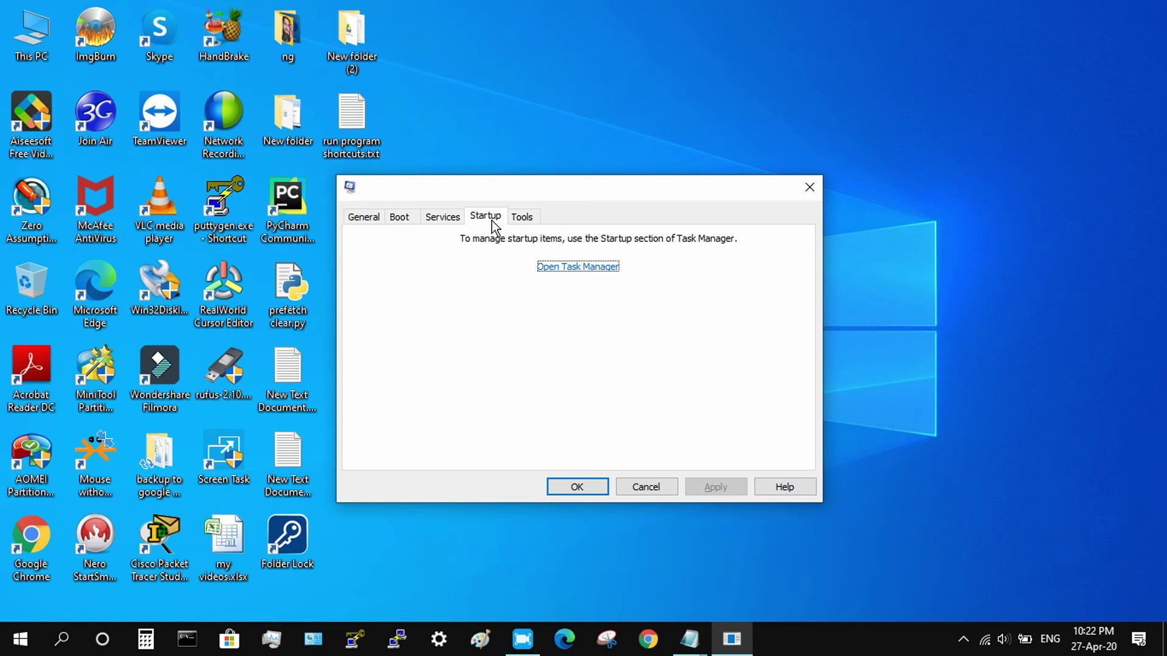
pyautogui.click(524, 220)
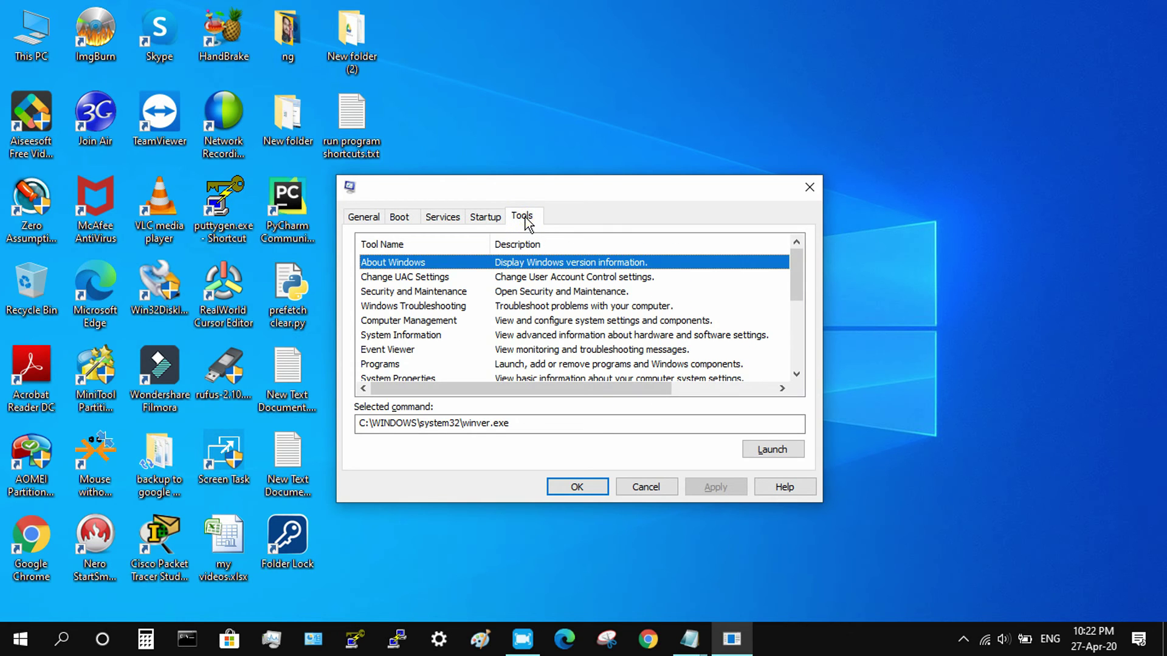
# Cancel System Configuration and highlight the "23.Check Graphic Card In Windows" line in run program shortcuts.txt
pyautogui.click(646, 486)
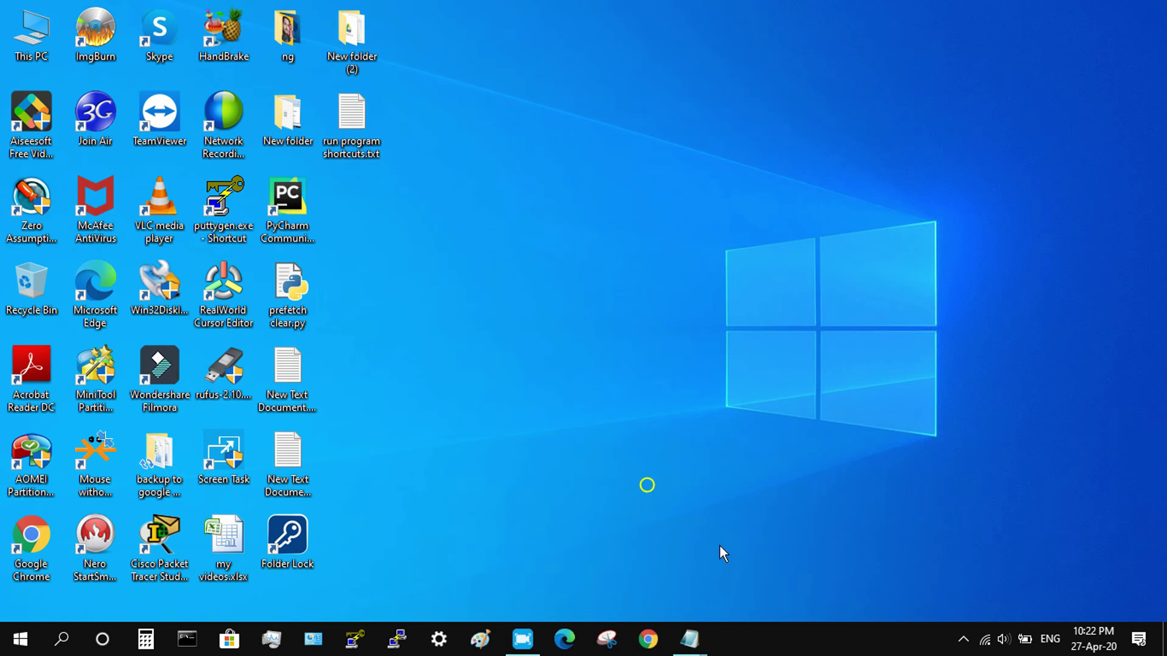
pyautogui.moveTo(689, 640)
pyautogui.click(784, 562)
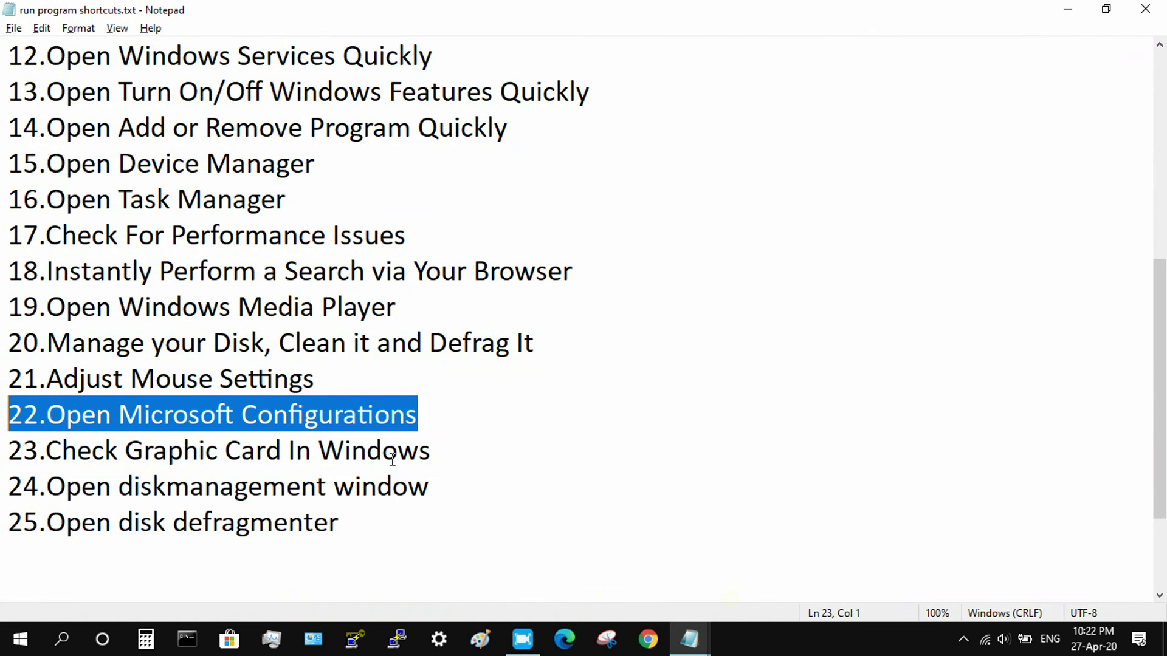
pyautogui.moveTo(453, 454); pyautogui.dragTo(2, 452)
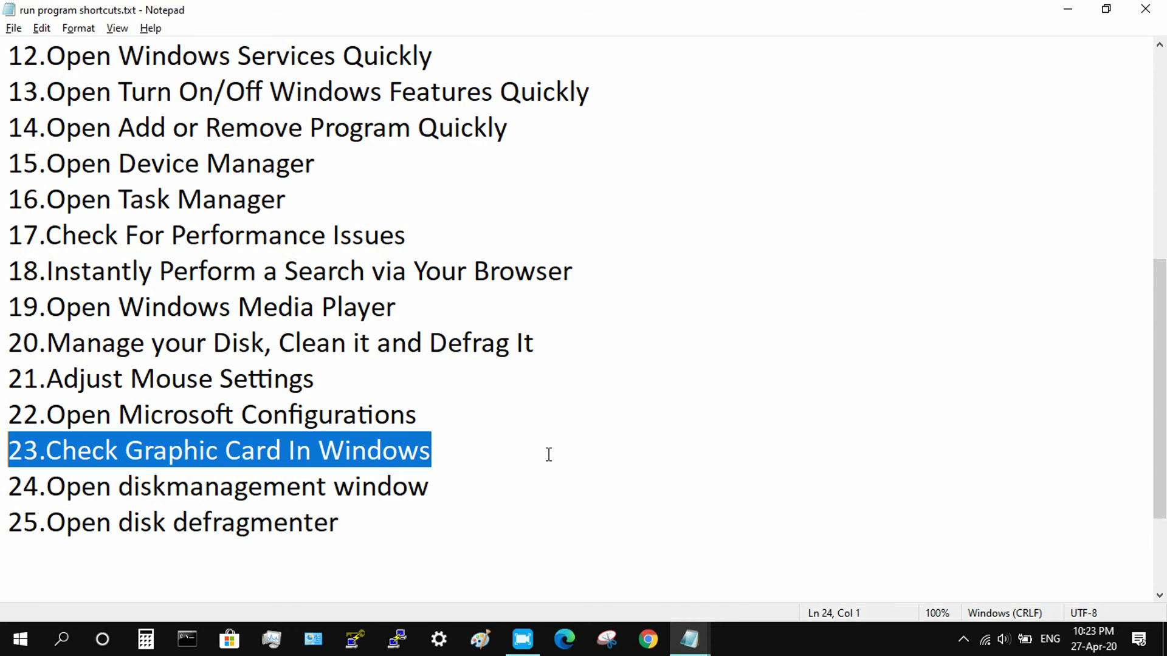
# Open the DirectX Diagnostic Tool with the Run command dxdiag and view the graphics card's display details
pyautogui.press('super+d')
pyautogui.press('super+r')
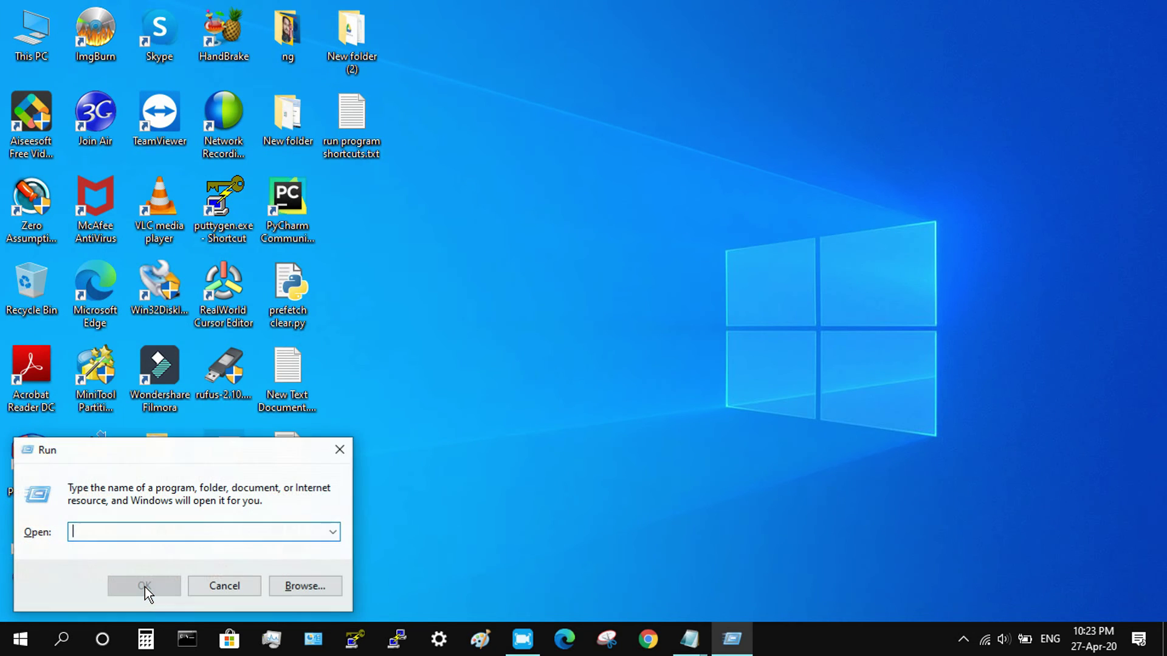
pyautogui.write('dxdiag')
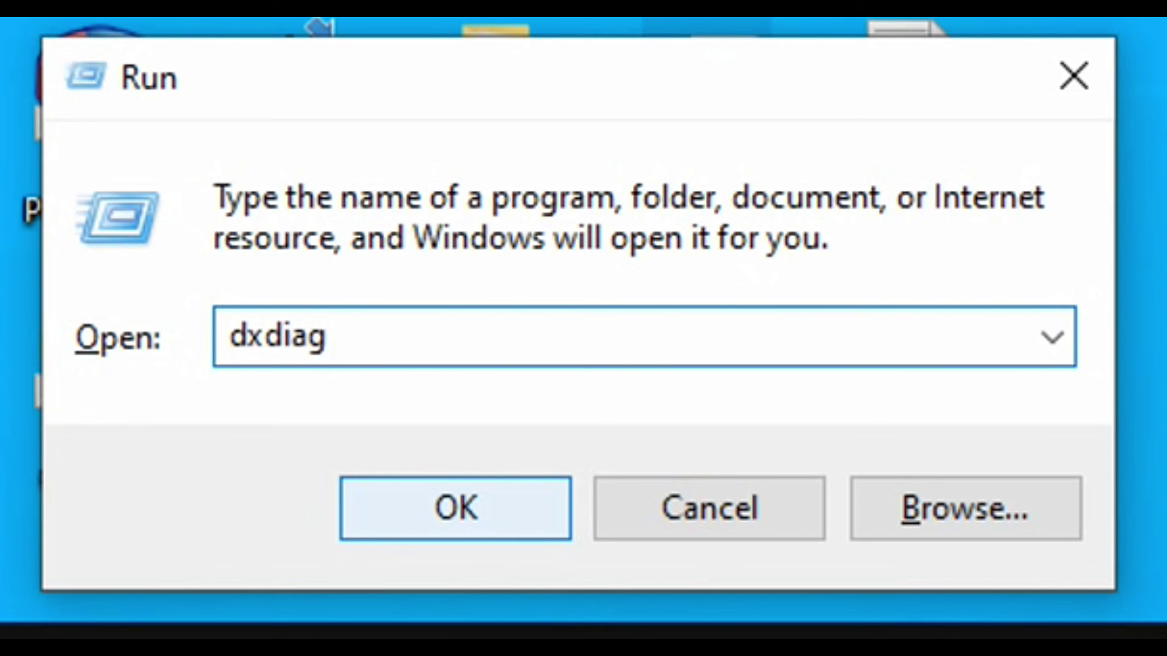
pyautogui.click(464, 521)
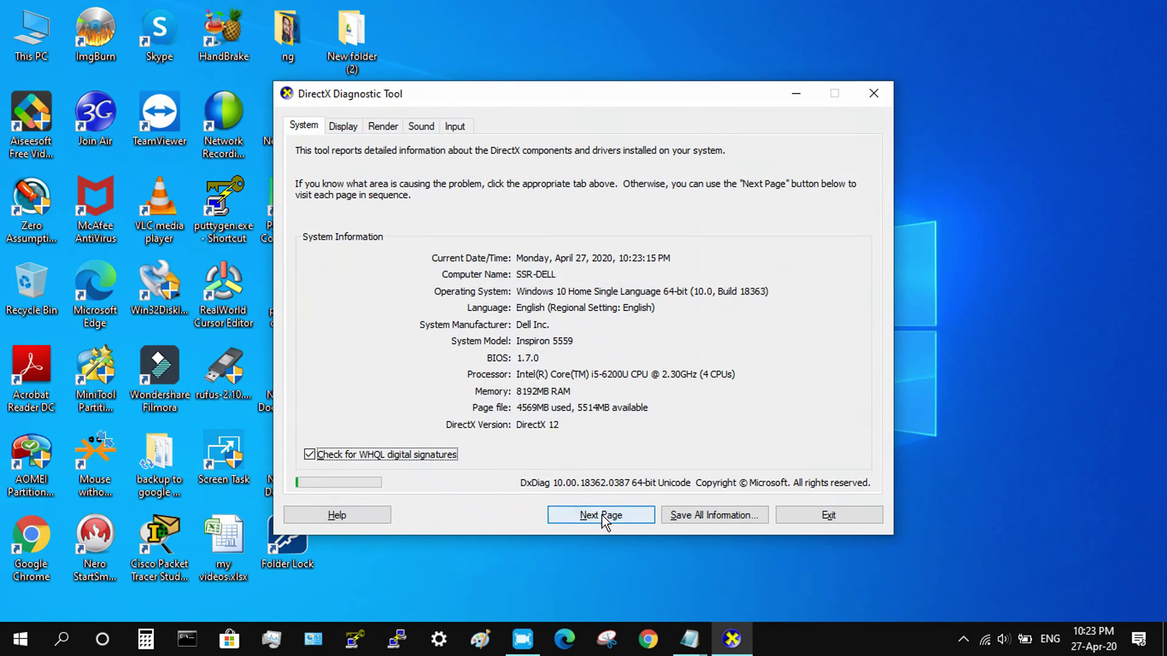
pyautogui.moveTo(538, 97); pyautogui.dragTo(490, 73)
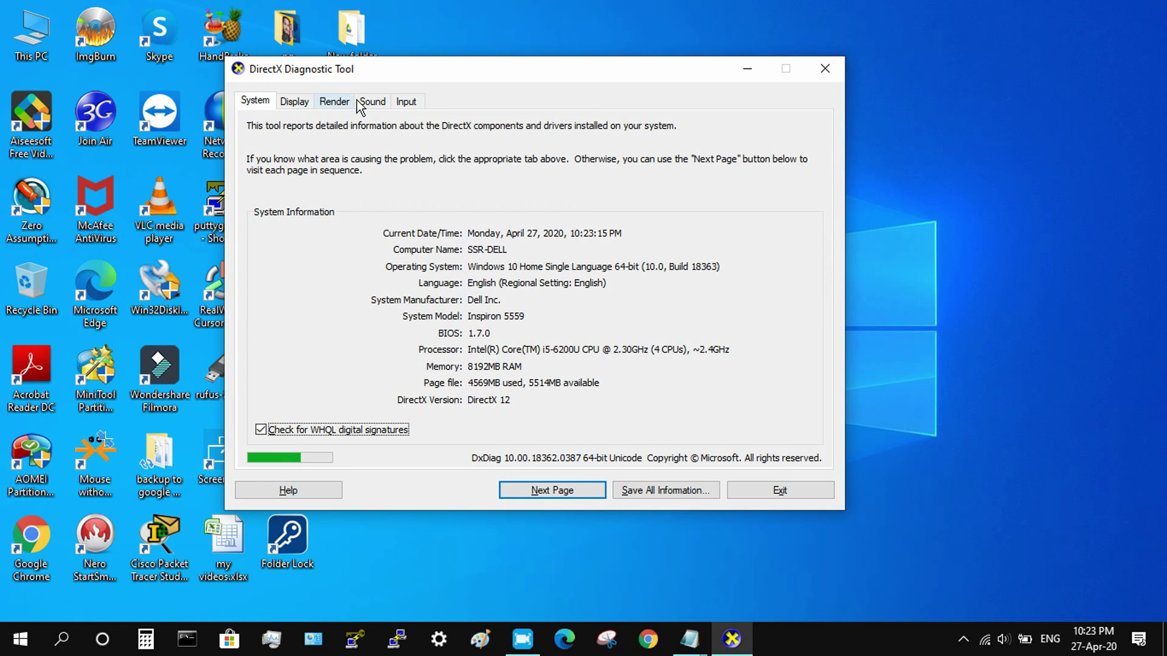
pyautogui.click(290, 109)
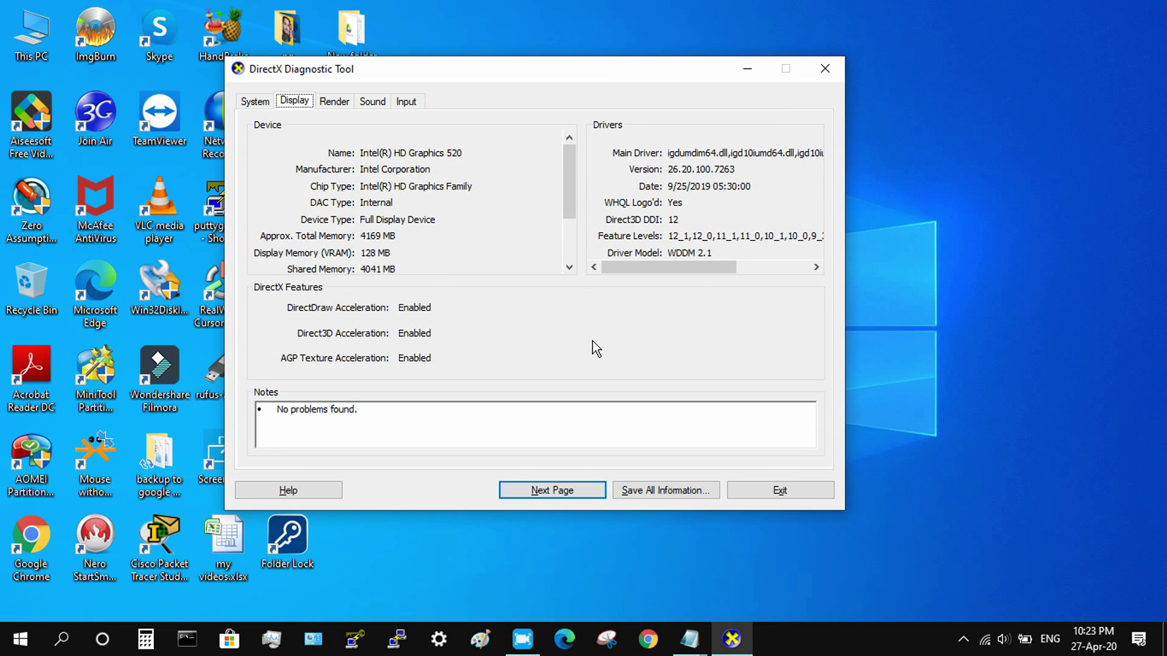
# Exit the DirectX Diagnostic Tool and highlight the "24.Open diskmanagement window" line in run program shortcuts.txt
pyautogui.click(768, 491)
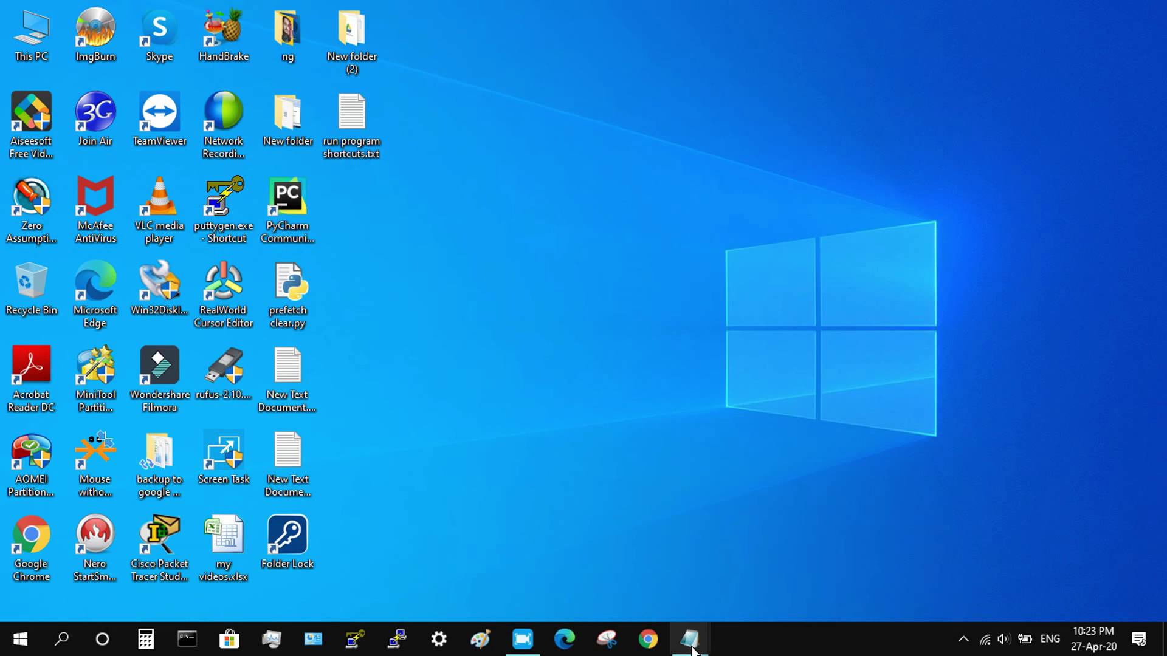
pyautogui.moveTo(690, 648)
pyautogui.click(760, 570)
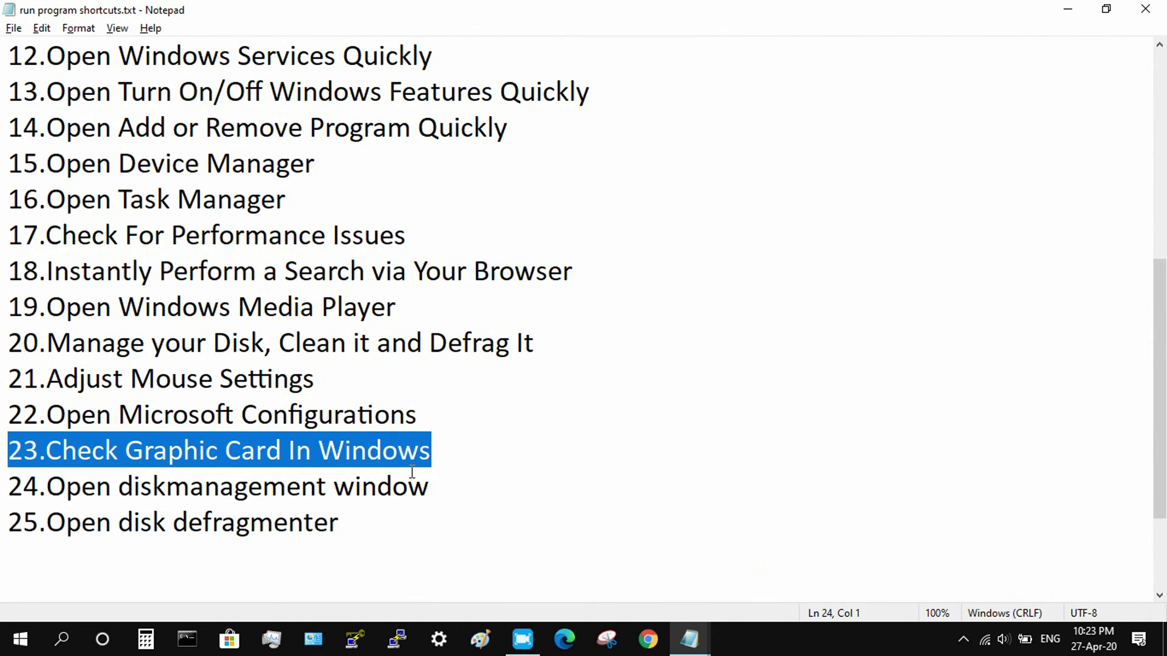
pyautogui.moveTo(459, 487); pyautogui.dragTo(2, 493)
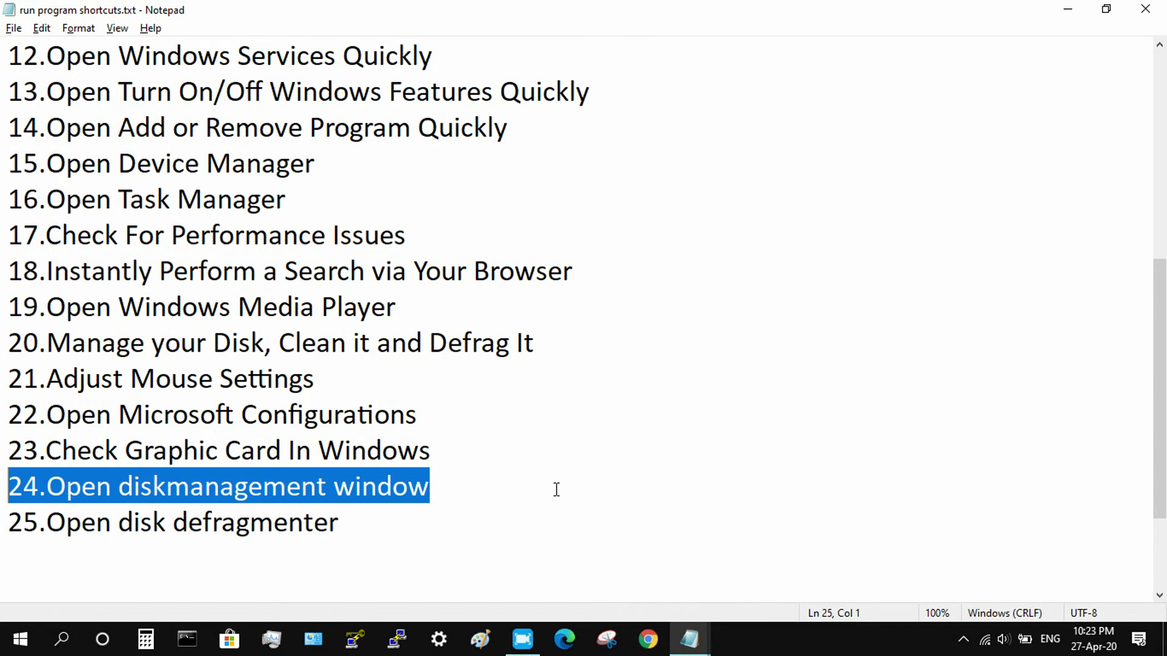
# Open Disk Management from the desktop with the Run command diskmgmt.msc and shift its window slightly
pyautogui.press('super+d')
pyautogui.press('super+r')
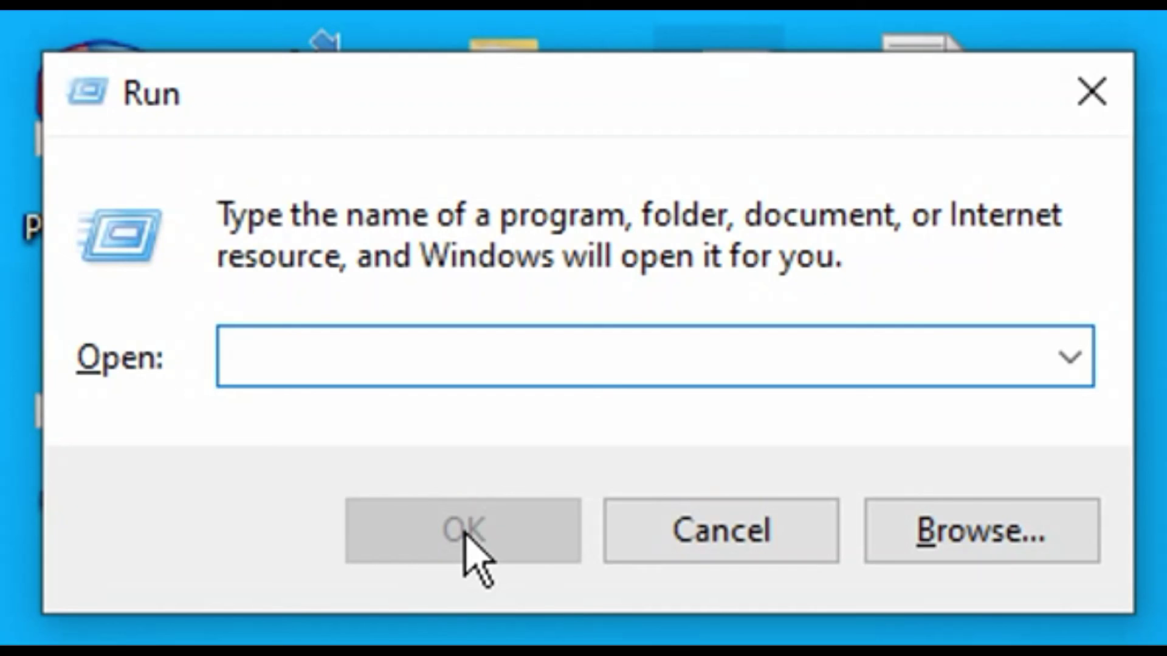
pyautogui.write('diskm')
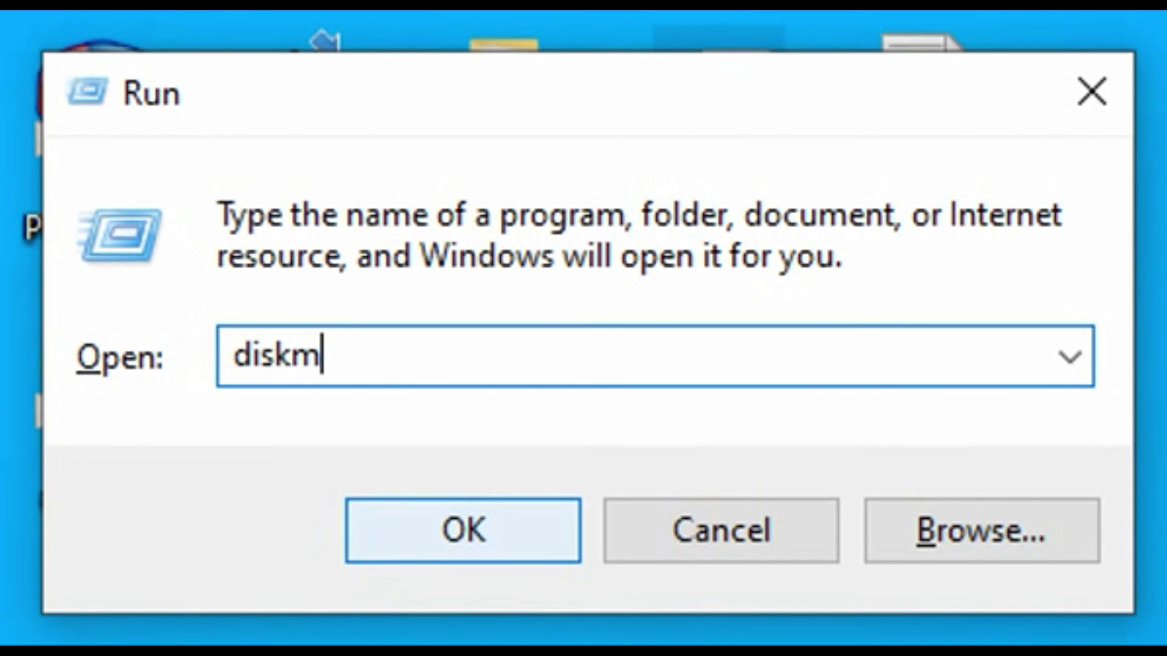
pyautogui.write('gmt.msc')
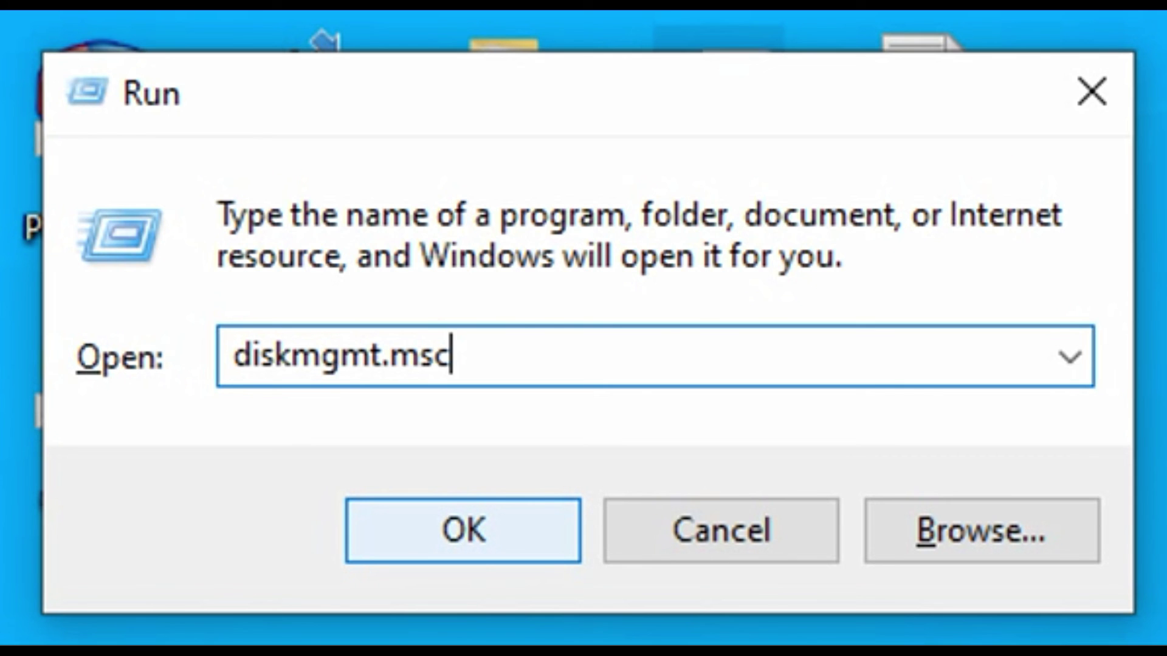
pyautogui.click(467, 534)
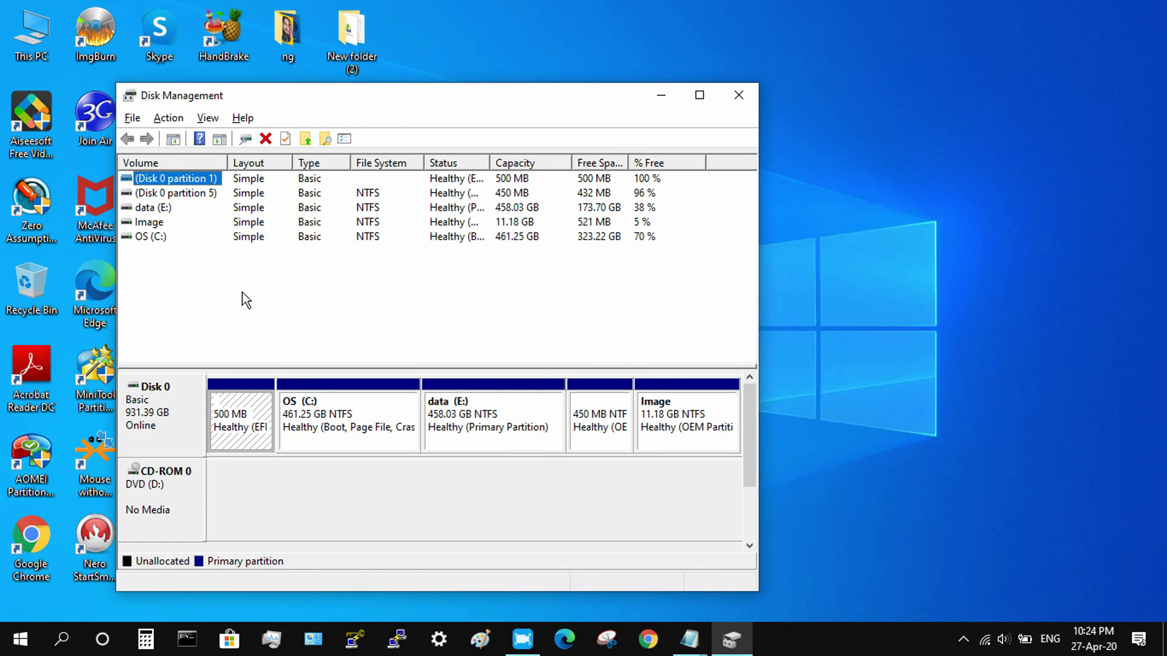
pyautogui.moveTo(366, 94)
pyautogui.mouseDown()
pyautogui.moveTo(390, 94)
pyautogui.moveTo(379, 94)
pyautogui.mouseUp()
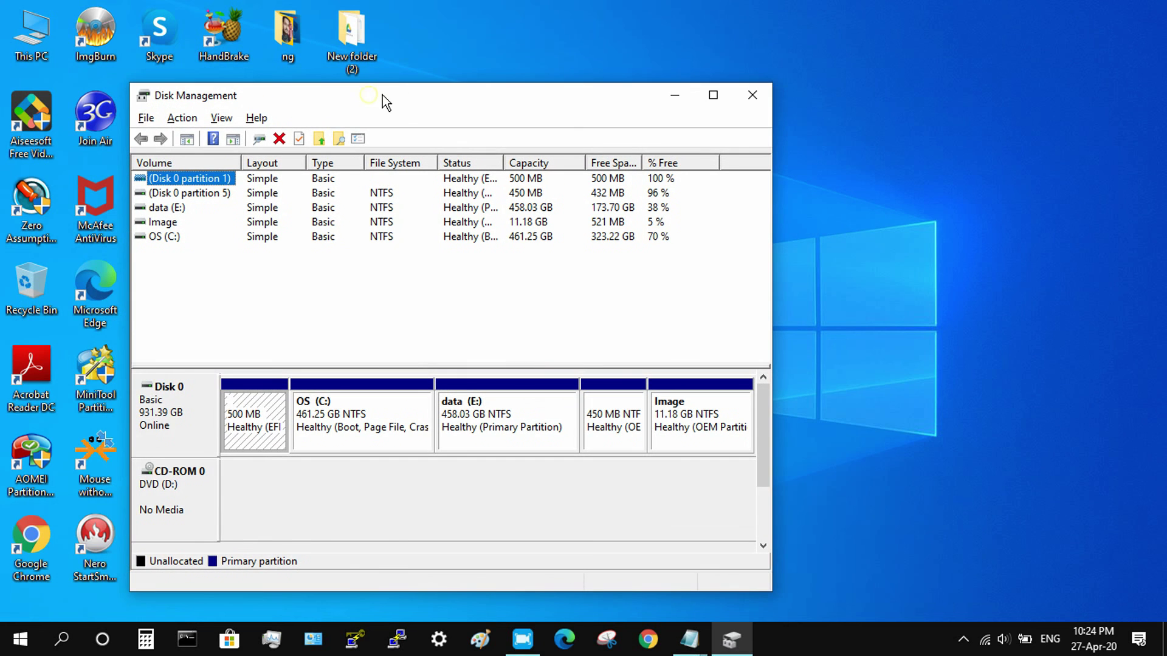
# Close Disk Management and highlight the "25.Open disk defragmenter" line in run program shortcuts.txt, then clear the highlight
pyautogui.click(753, 96)
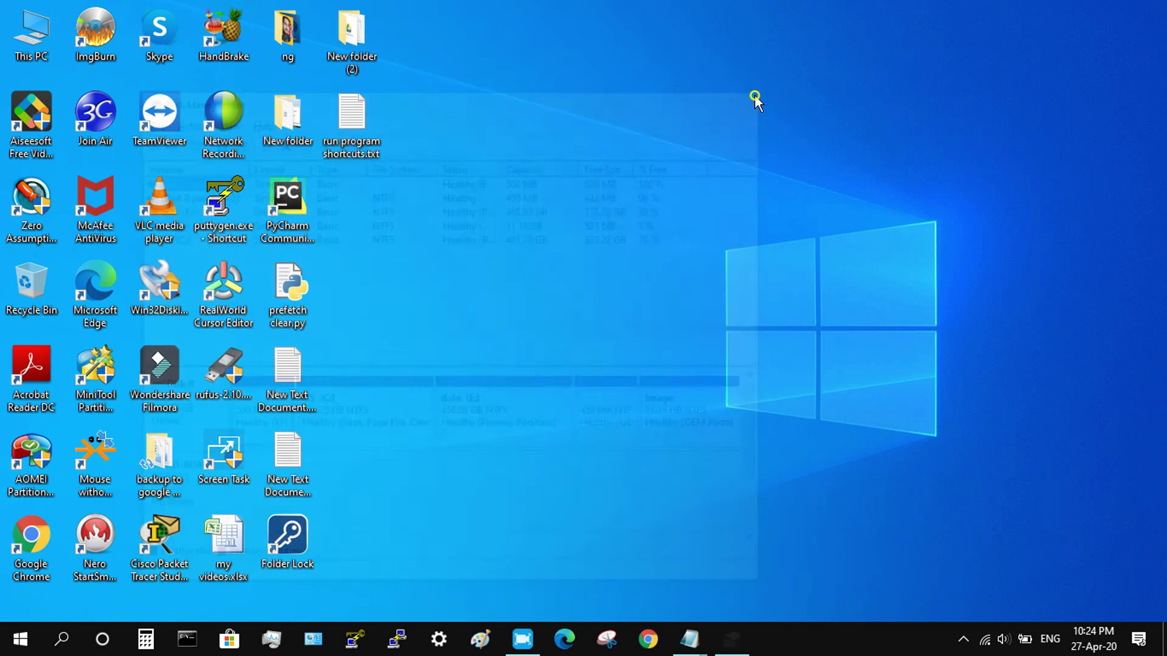
pyautogui.moveTo(702, 649)
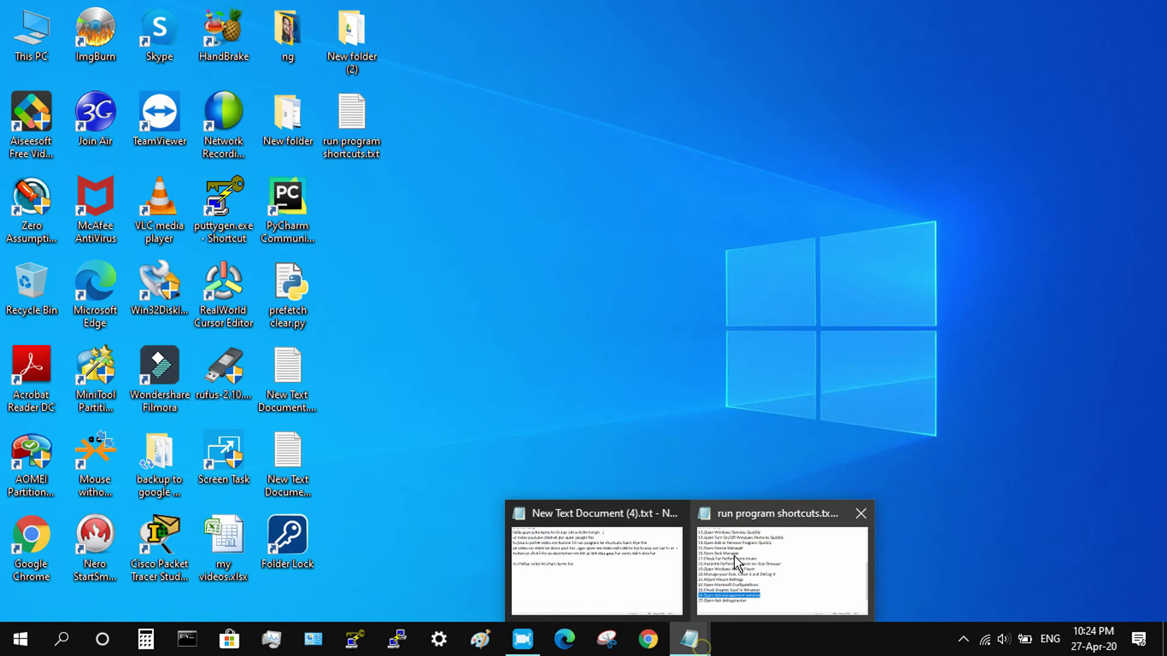
pyautogui.click(735, 557)
pyautogui.click(377, 527)
pyautogui.moveTo(378, 527); pyautogui.dragTo(5, 506)
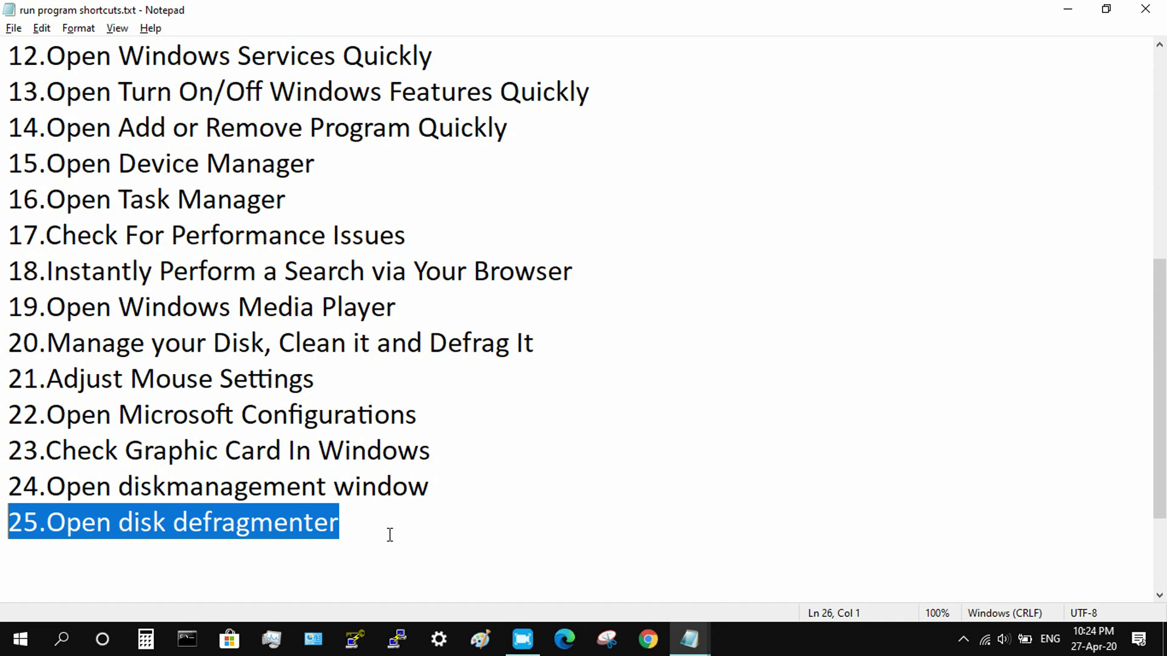
pyautogui.click(451, 537)
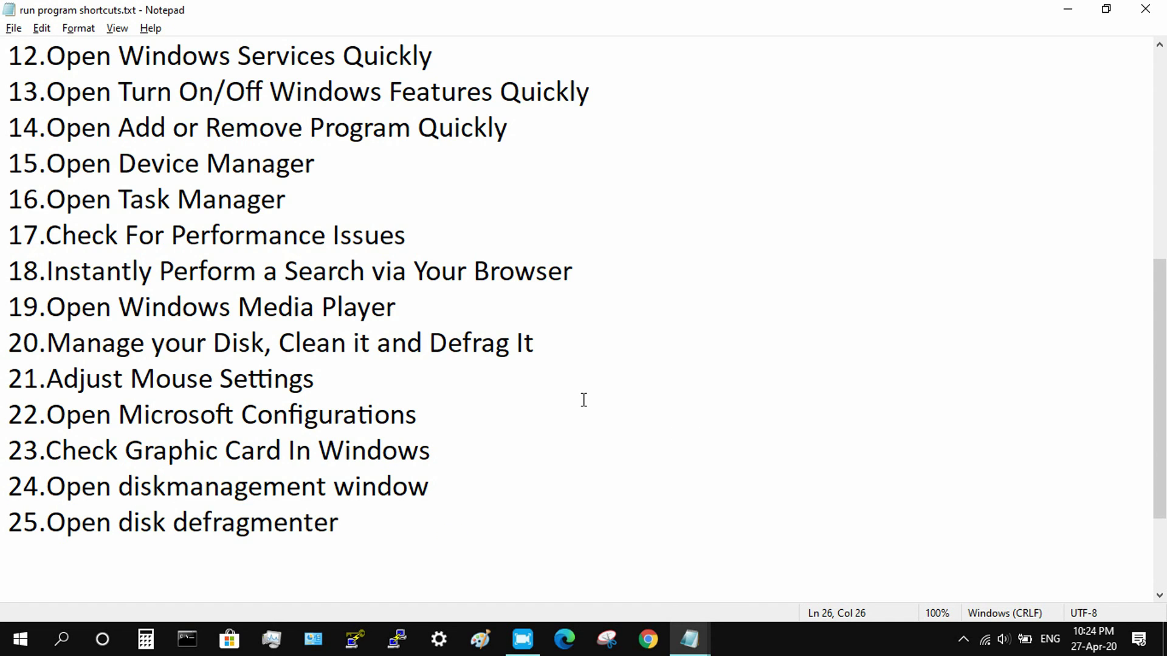
# Open Optimize Drives from the desktop with the Run command dfrgui, reposition its window, and close it
pyautogui.press('super+d')
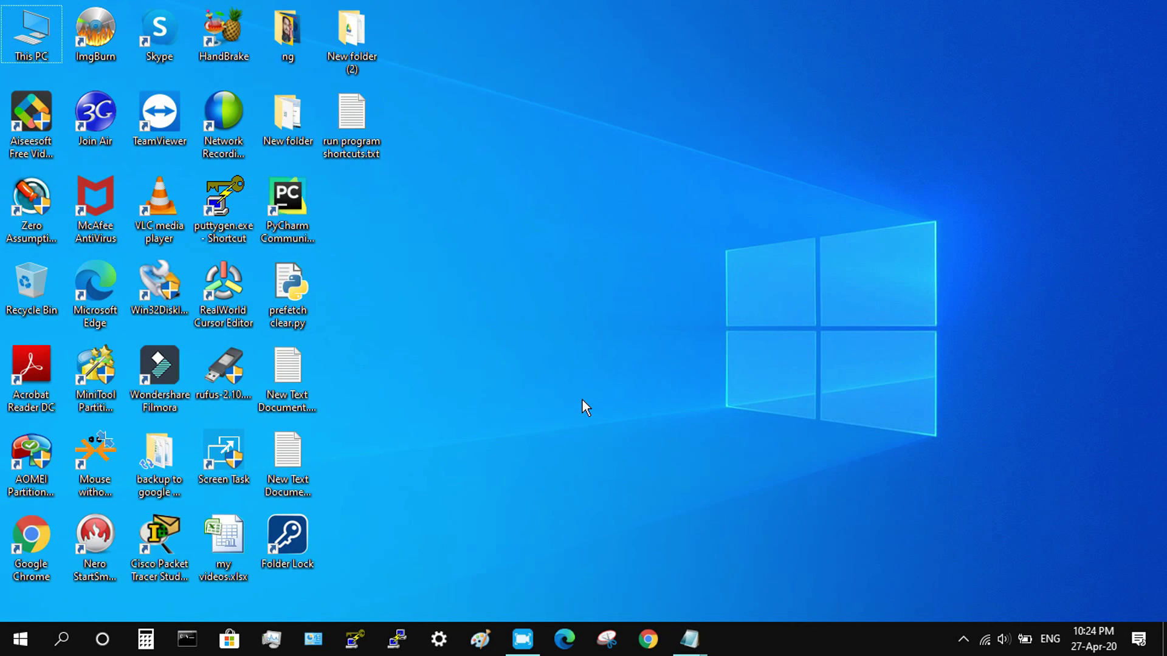
pyautogui.press('super+r')
pyautogui.write('dfrgui')
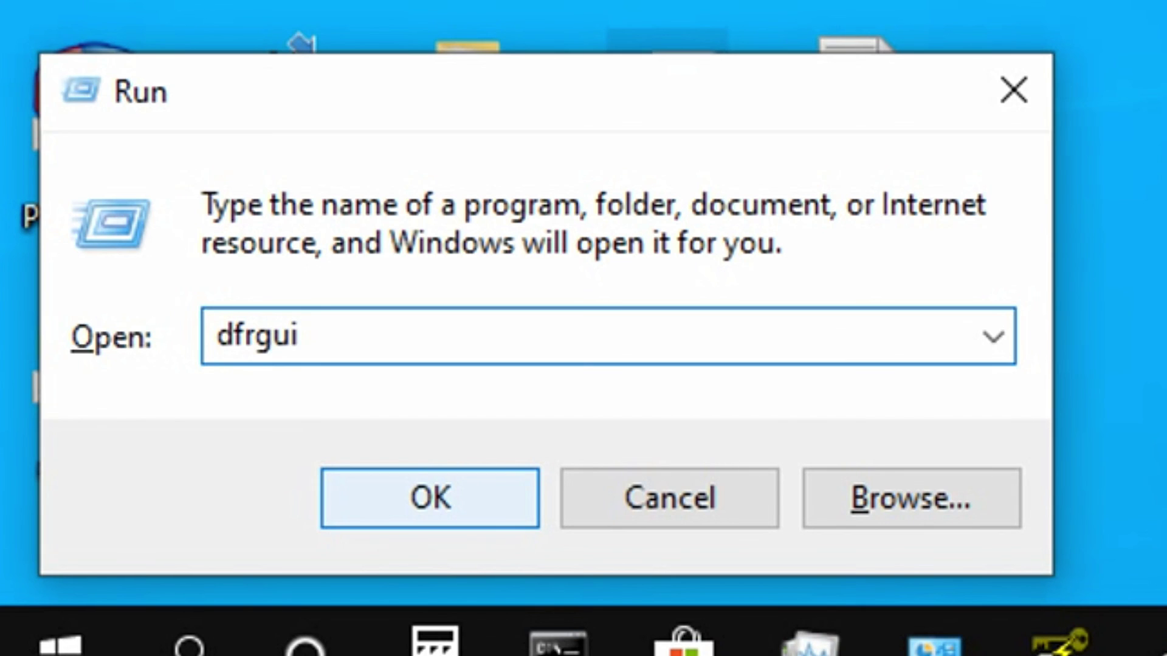
pyautogui.press('Return')
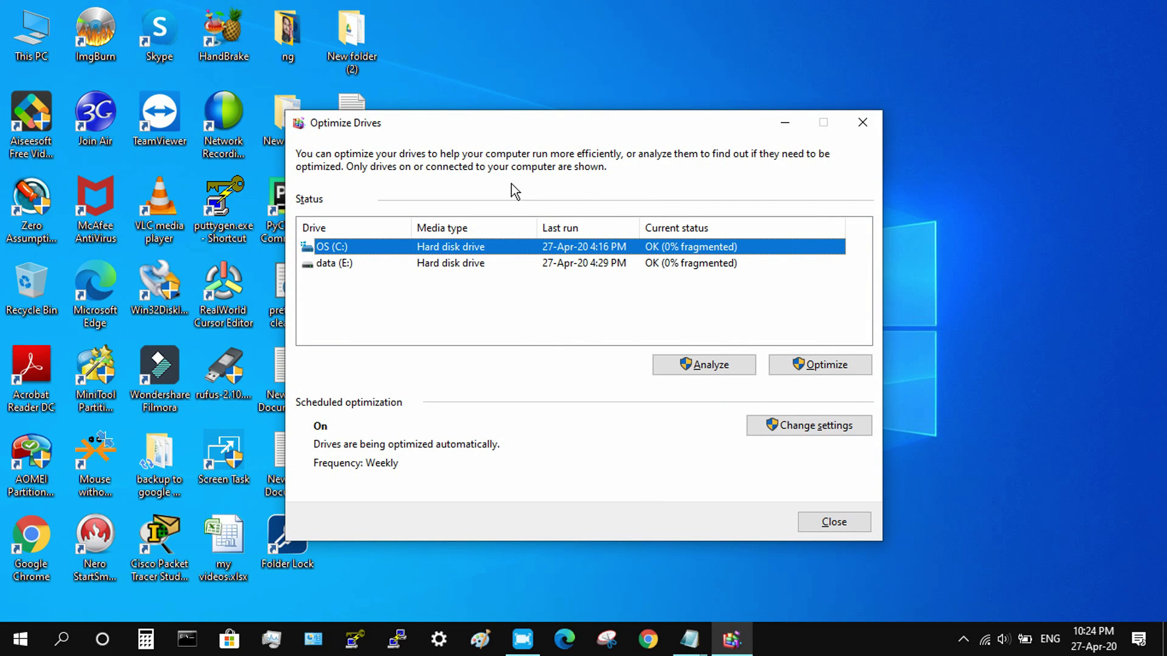
pyautogui.moveTo(491, 132); pyautogui.dragTo(577, 134)
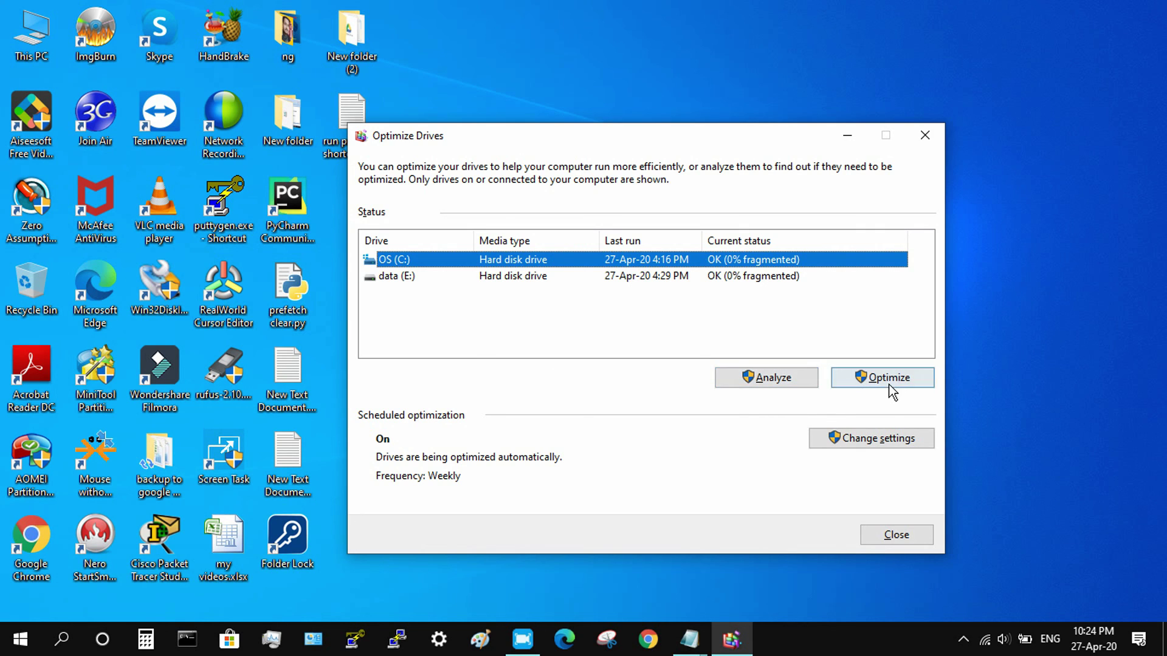
pyautogui.click(897, 536)
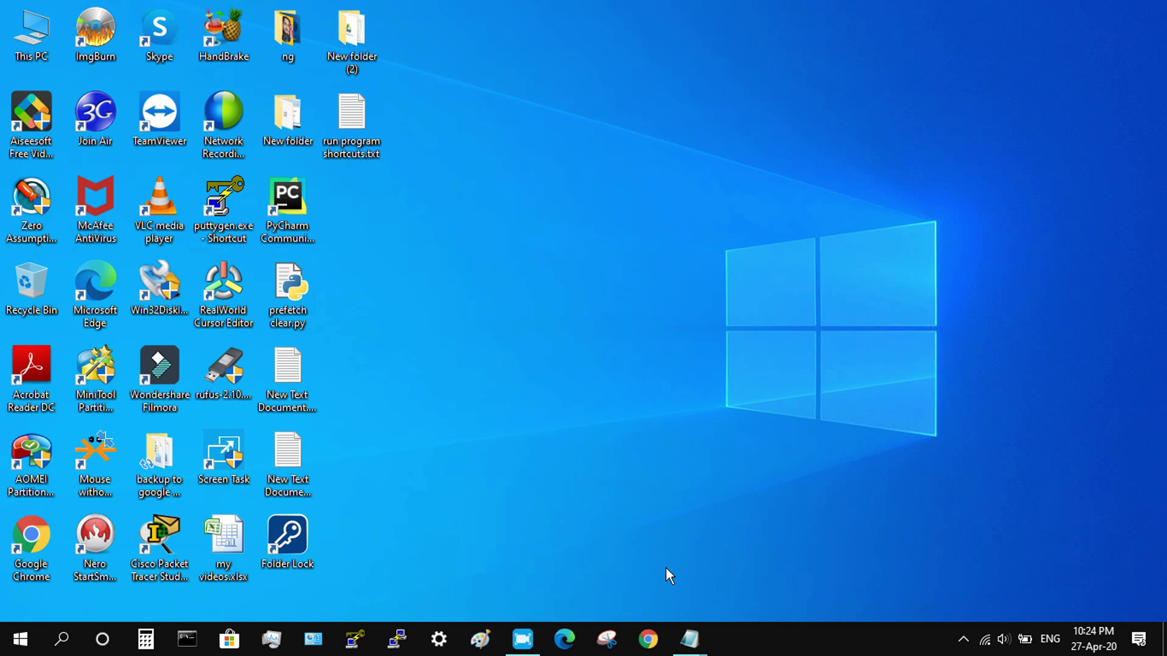